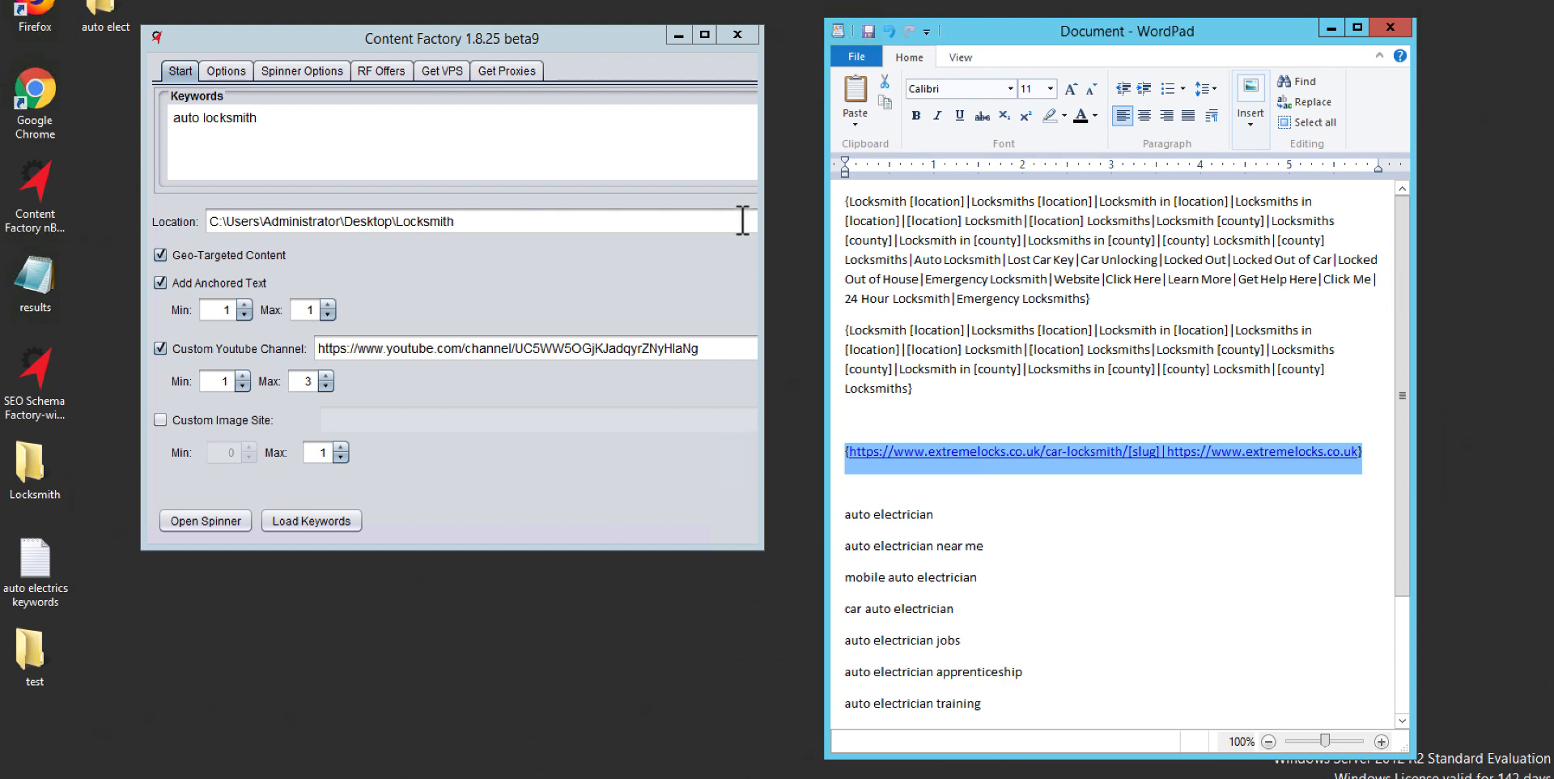
Review the protected terms in the SpinRewriter advanced options against the spintax and URLs in the WordPad document
{"action": "left_click", "coordinate": [312, 70]}
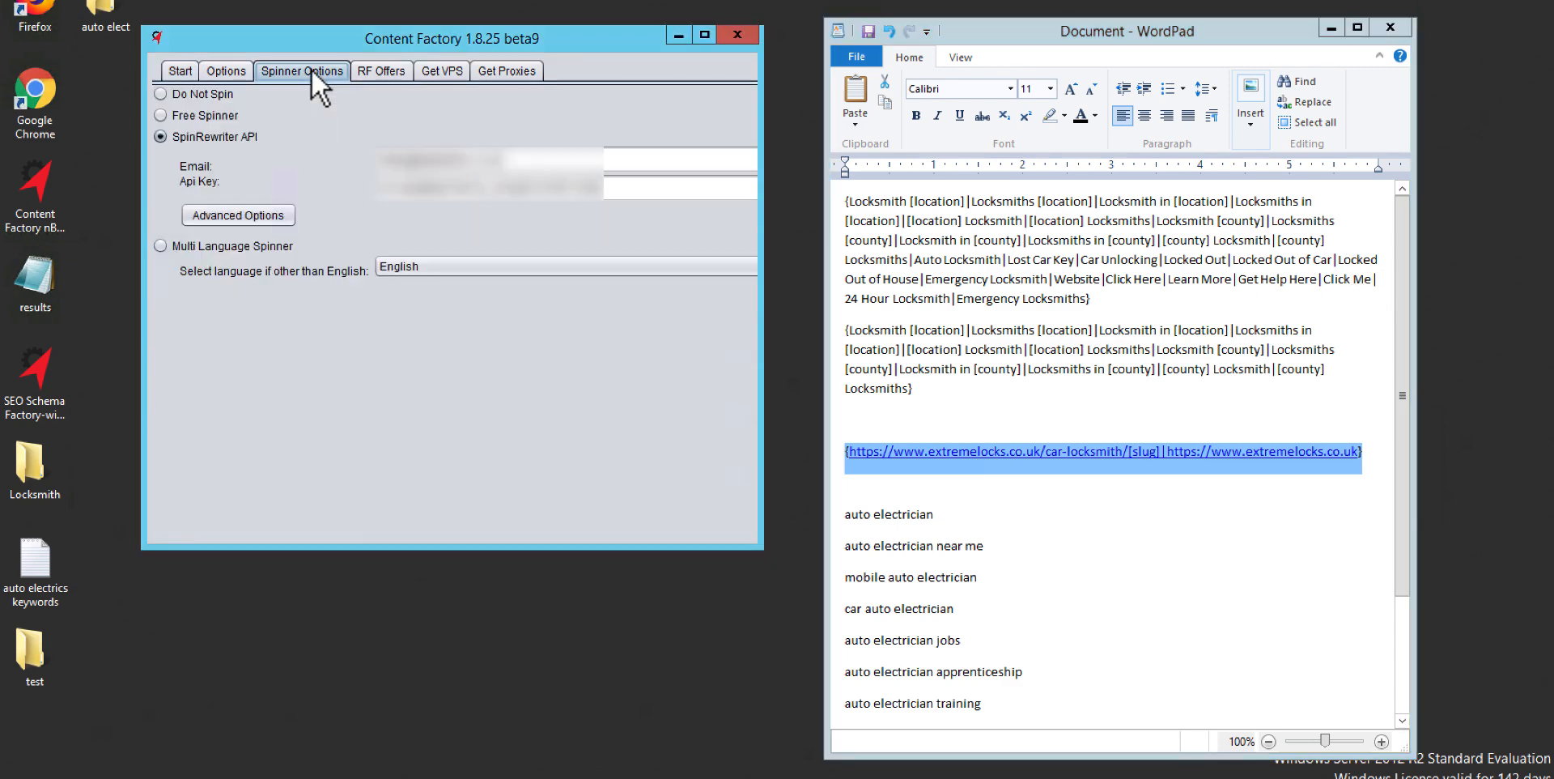
{"action": "left_click", "coordinate": [240, 216]}
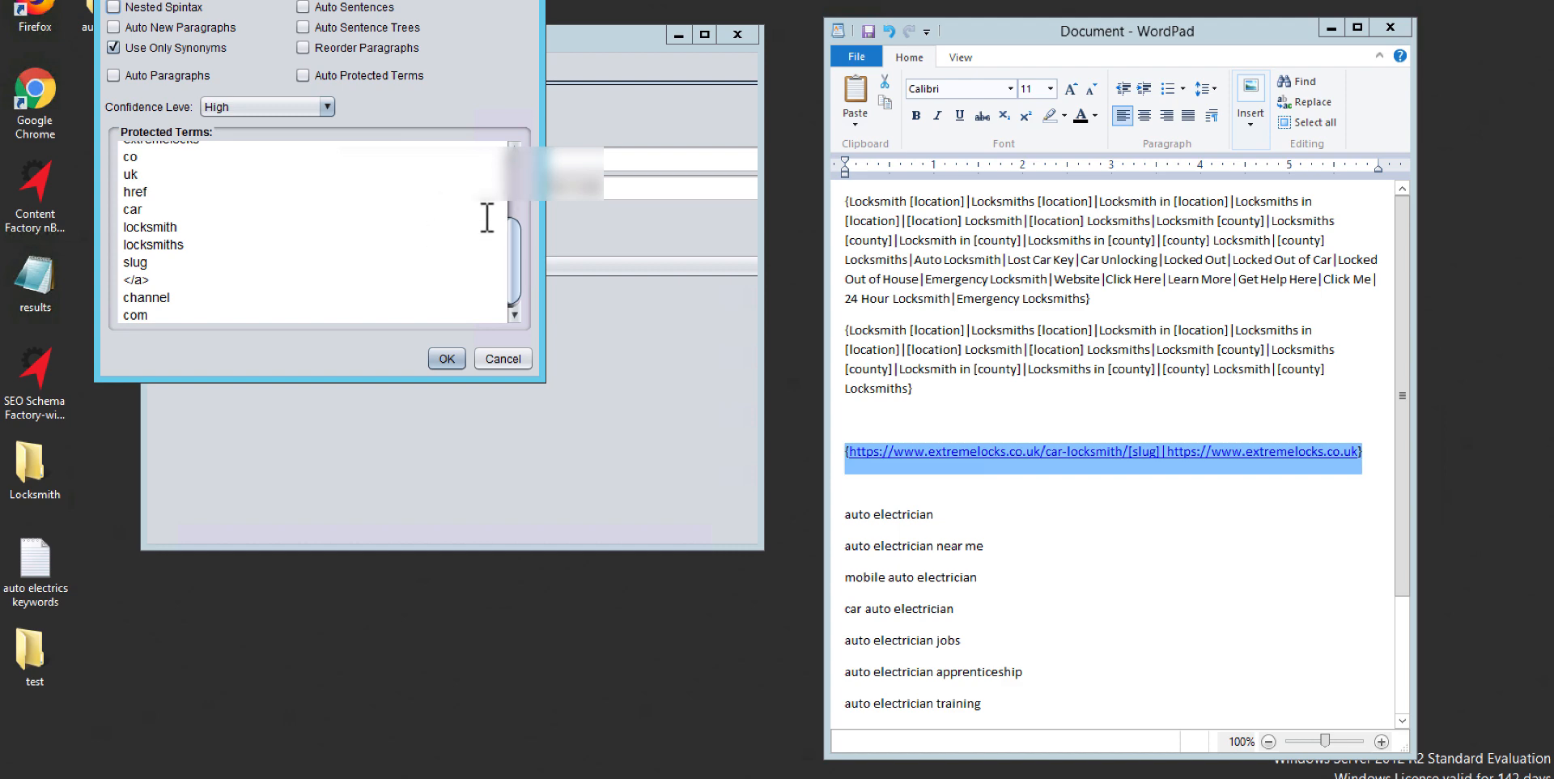
{"action": "left_click", "coordinate": [528, 0]}
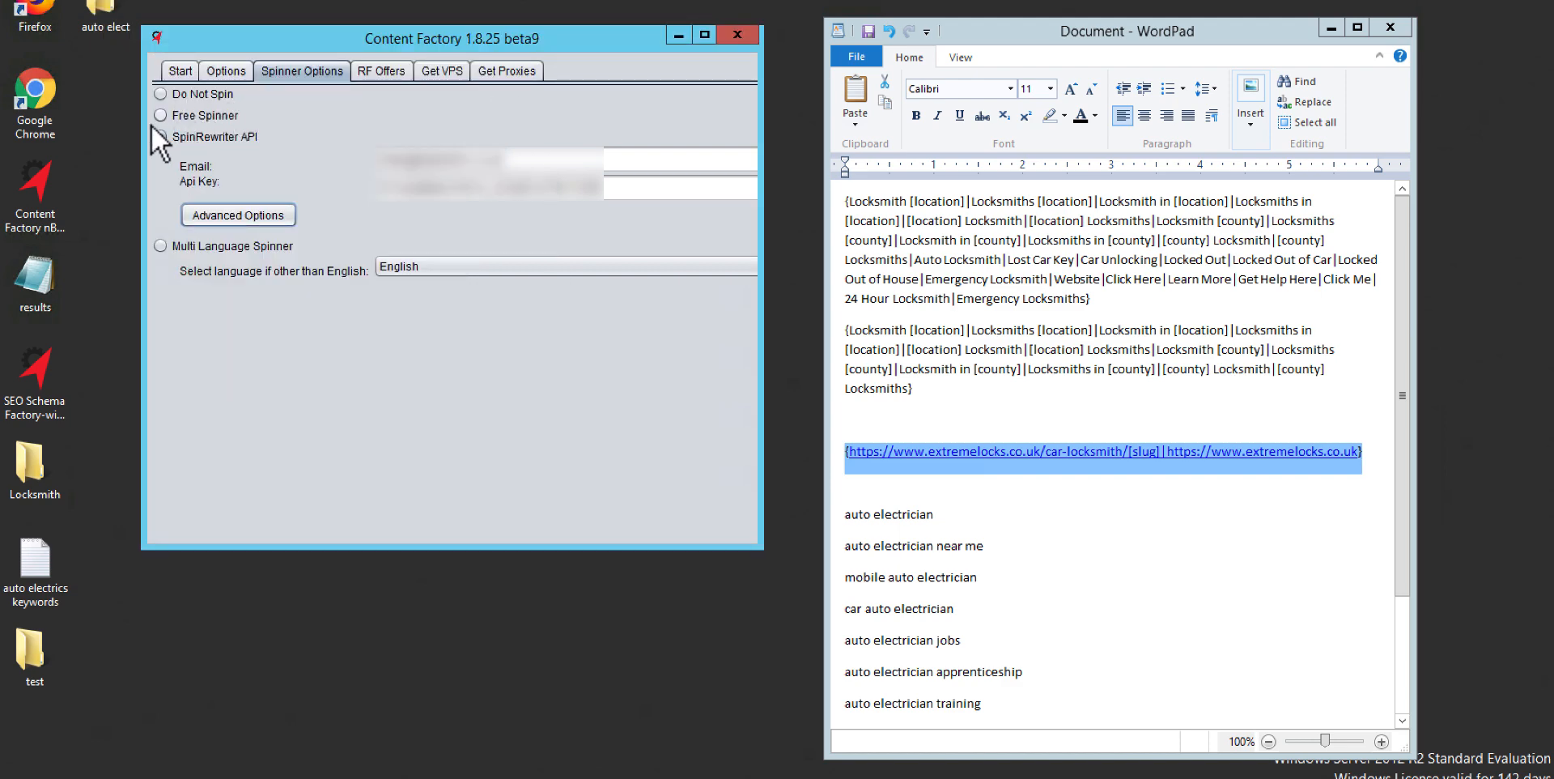
{"action": "left_click", "coordinate": [222, 216]}
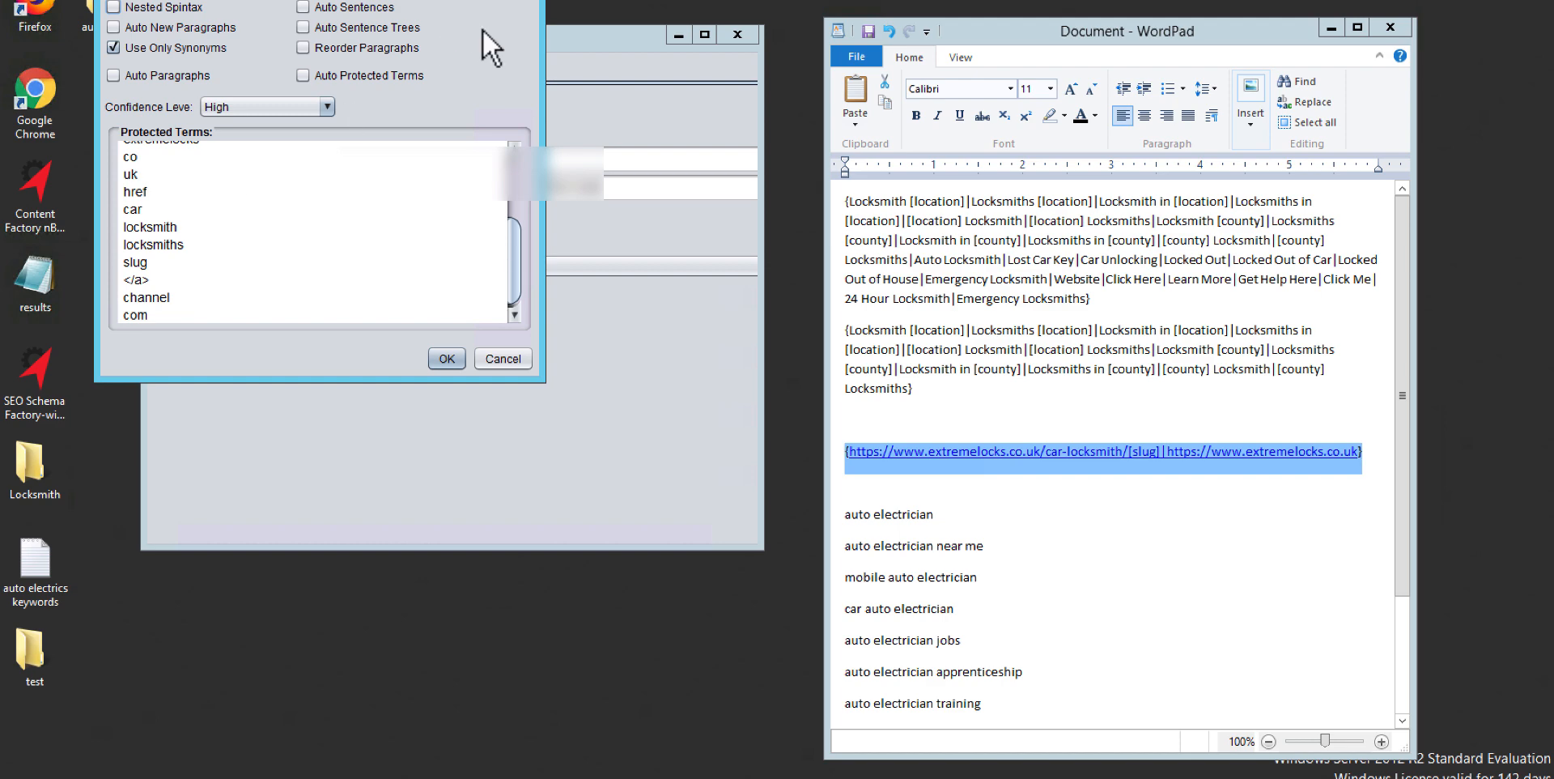
{"action": "left_click_drag", "start_coordinate": [437, 4], "coordinate": [561, 50]}
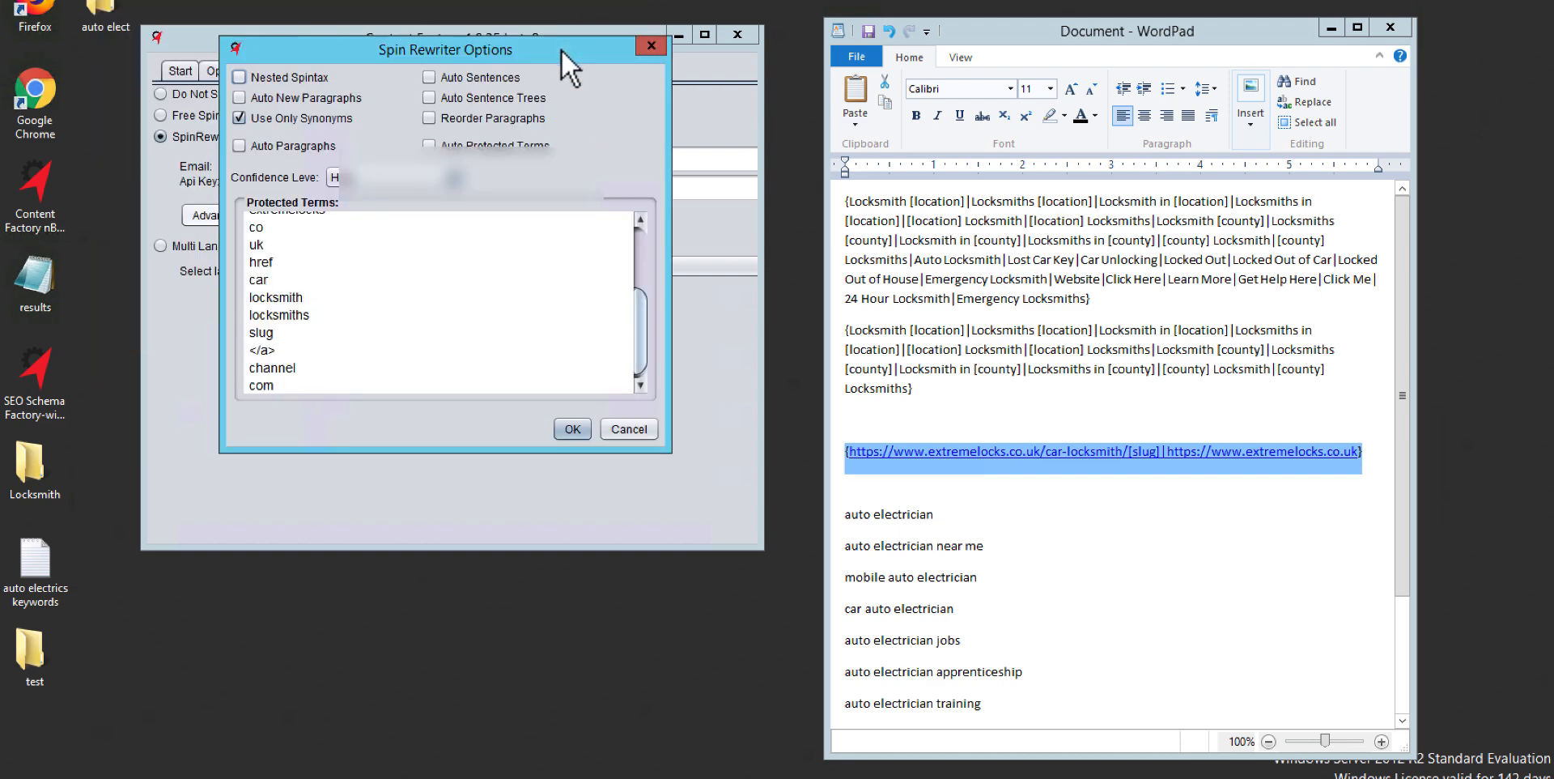
{"action": "left_click", "coordinate": [640, 215]}
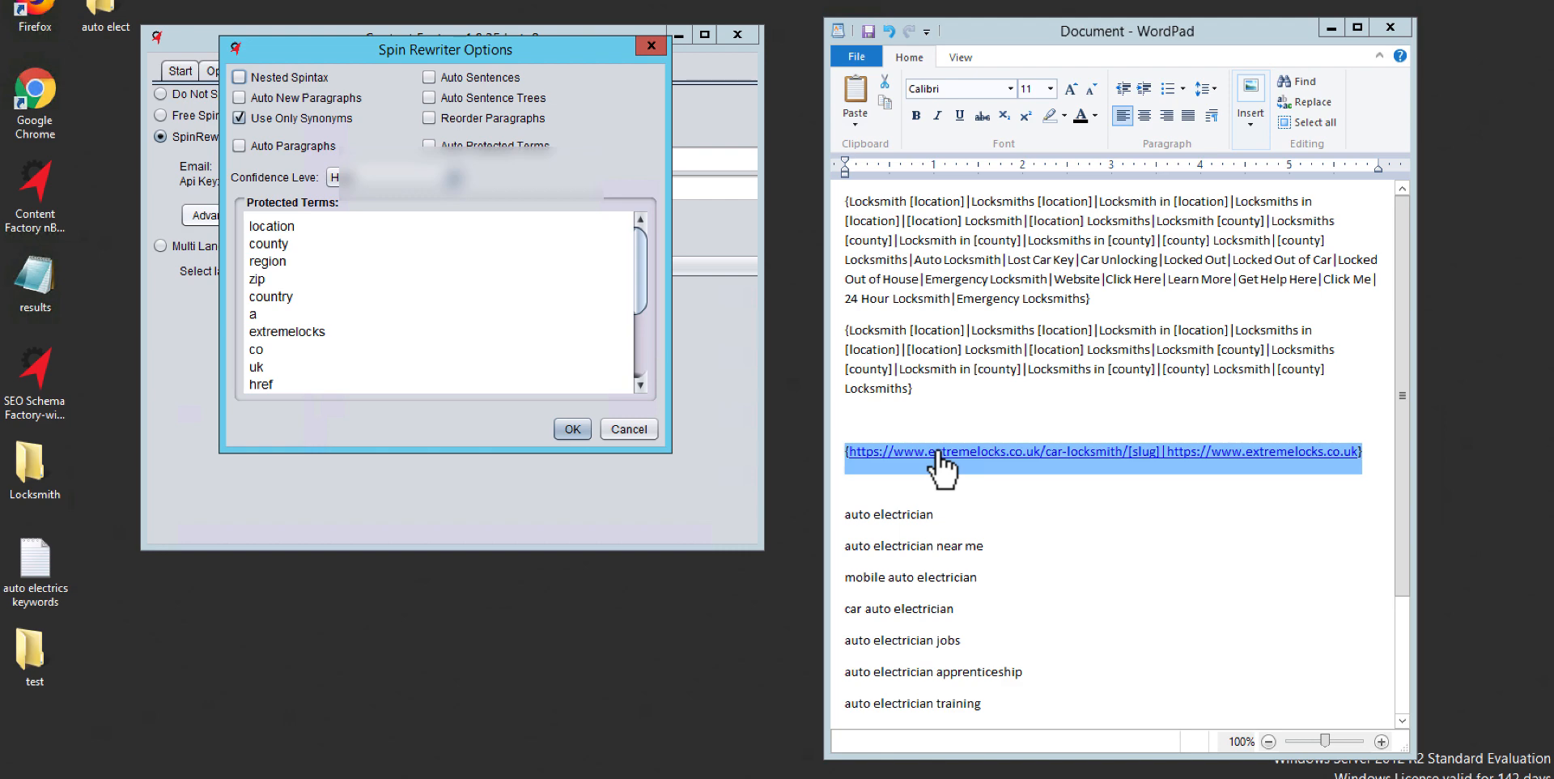
{"action": "left_click", "coordinate": [1371, 453]}
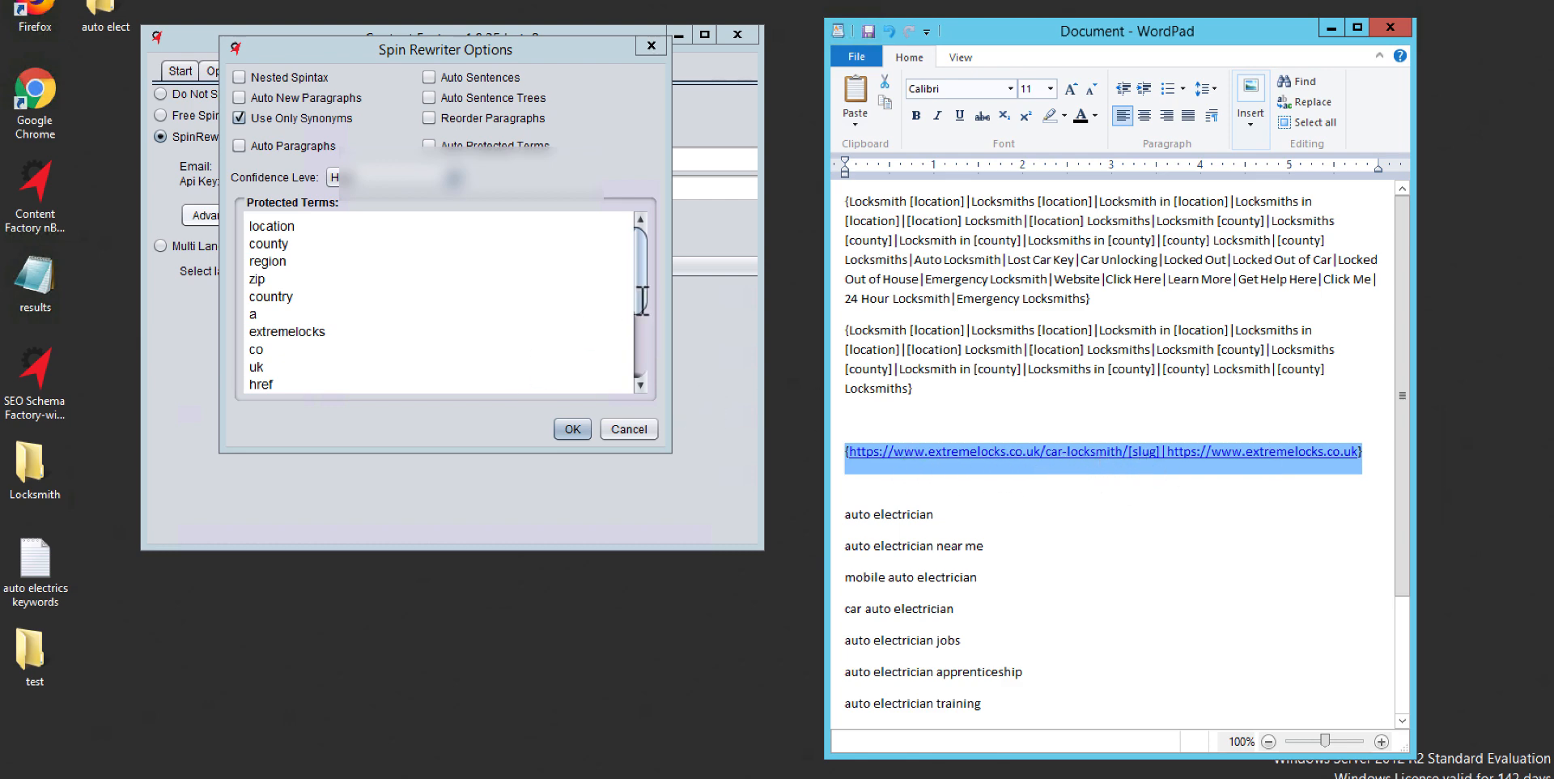
{"action": "left_click_drag", "start_coordinate": [639, 294], "coordinate": [640, 367]}
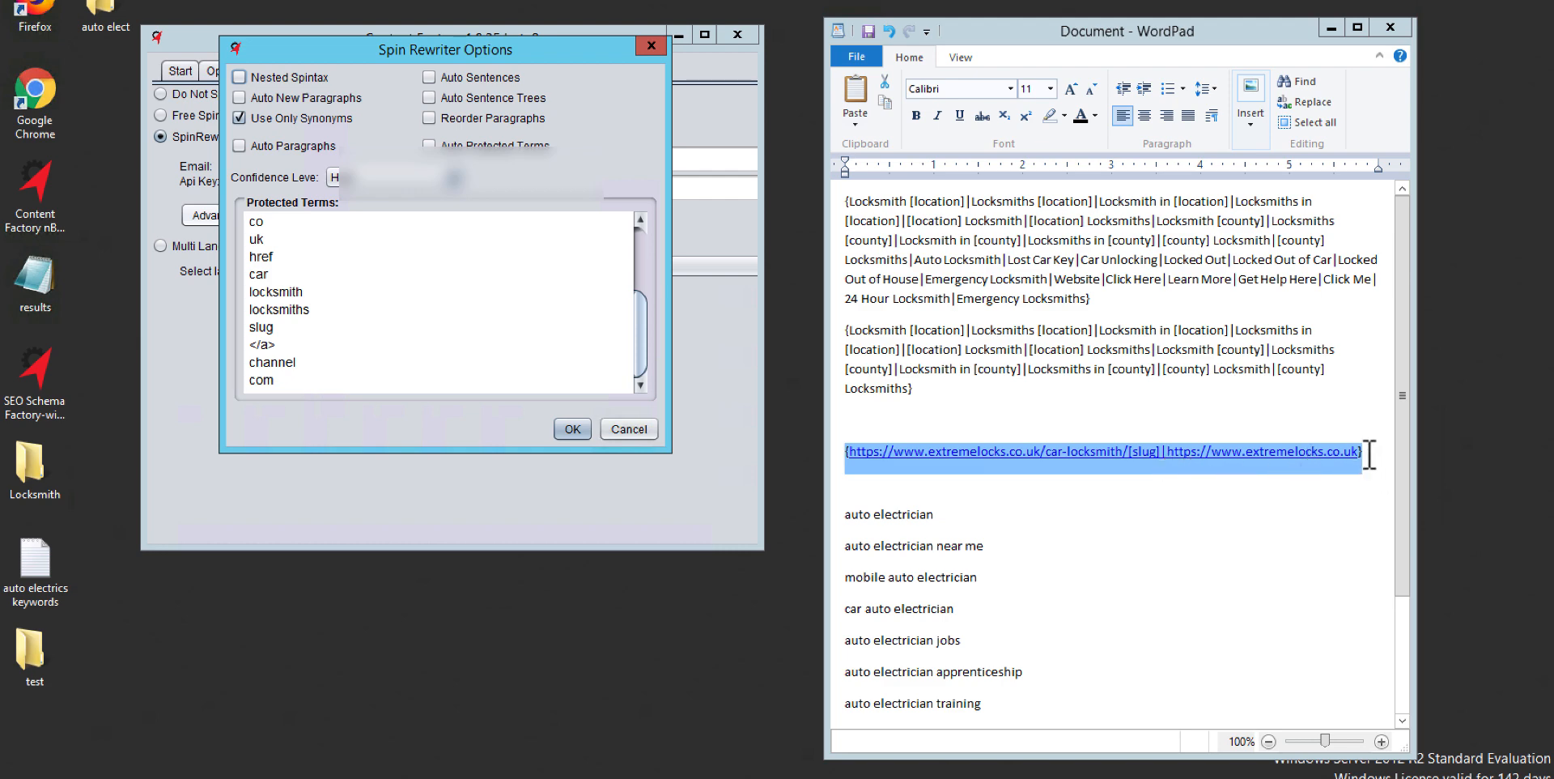
{"action": "left_click", "coordinate": [1401, 372]}
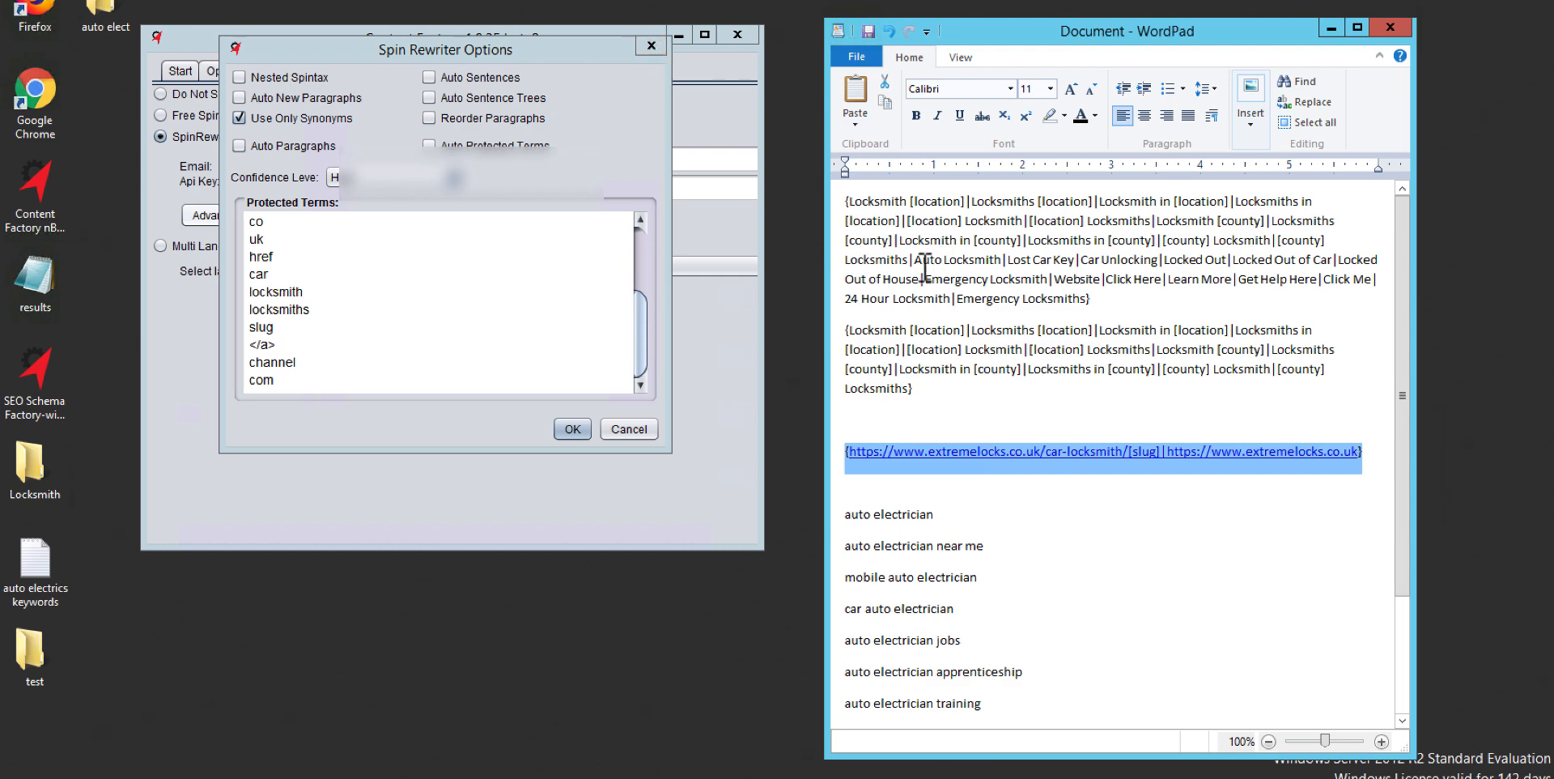
{"action": "left_click", "coordinate": [655, 45]}
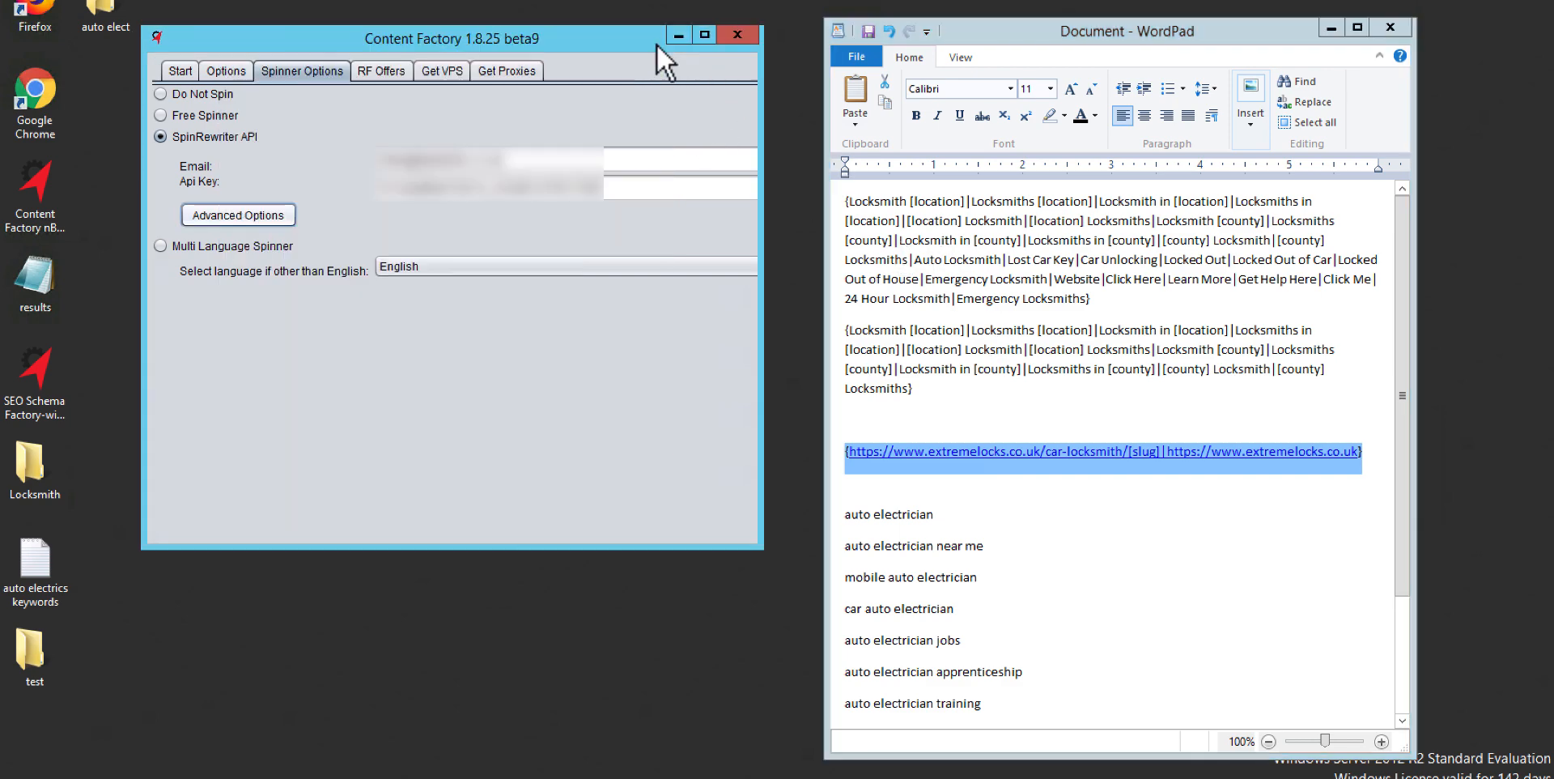
Examine the geo-targeted content spintax and the anchored text URLs and keywords in Content Factory's options
{"action": "left_click", "coordinate": [235, 65]}
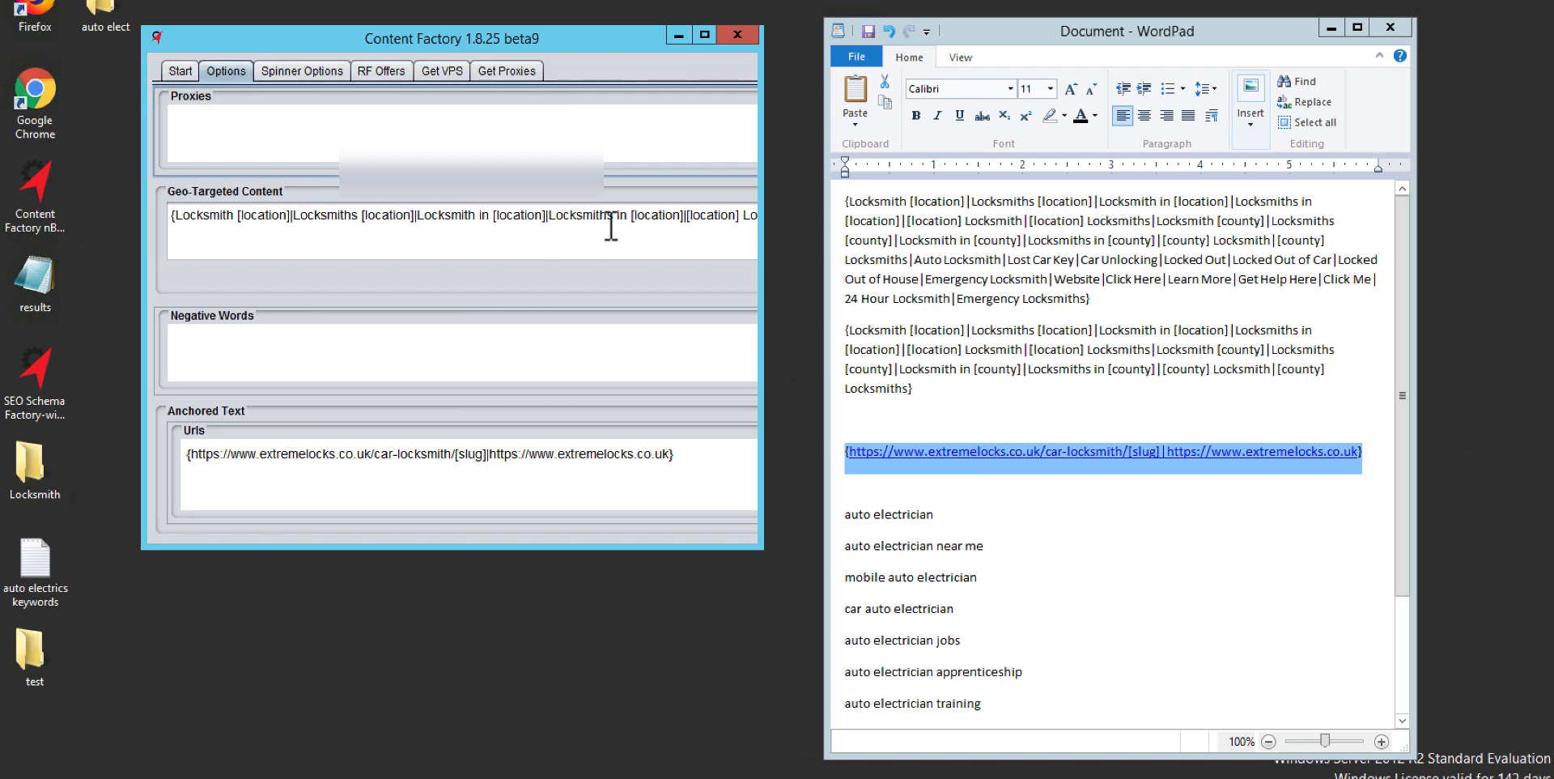
{"action": "left_click_drag", "start_coordinate": [761, 203], "coordinate": [1344, 282]}
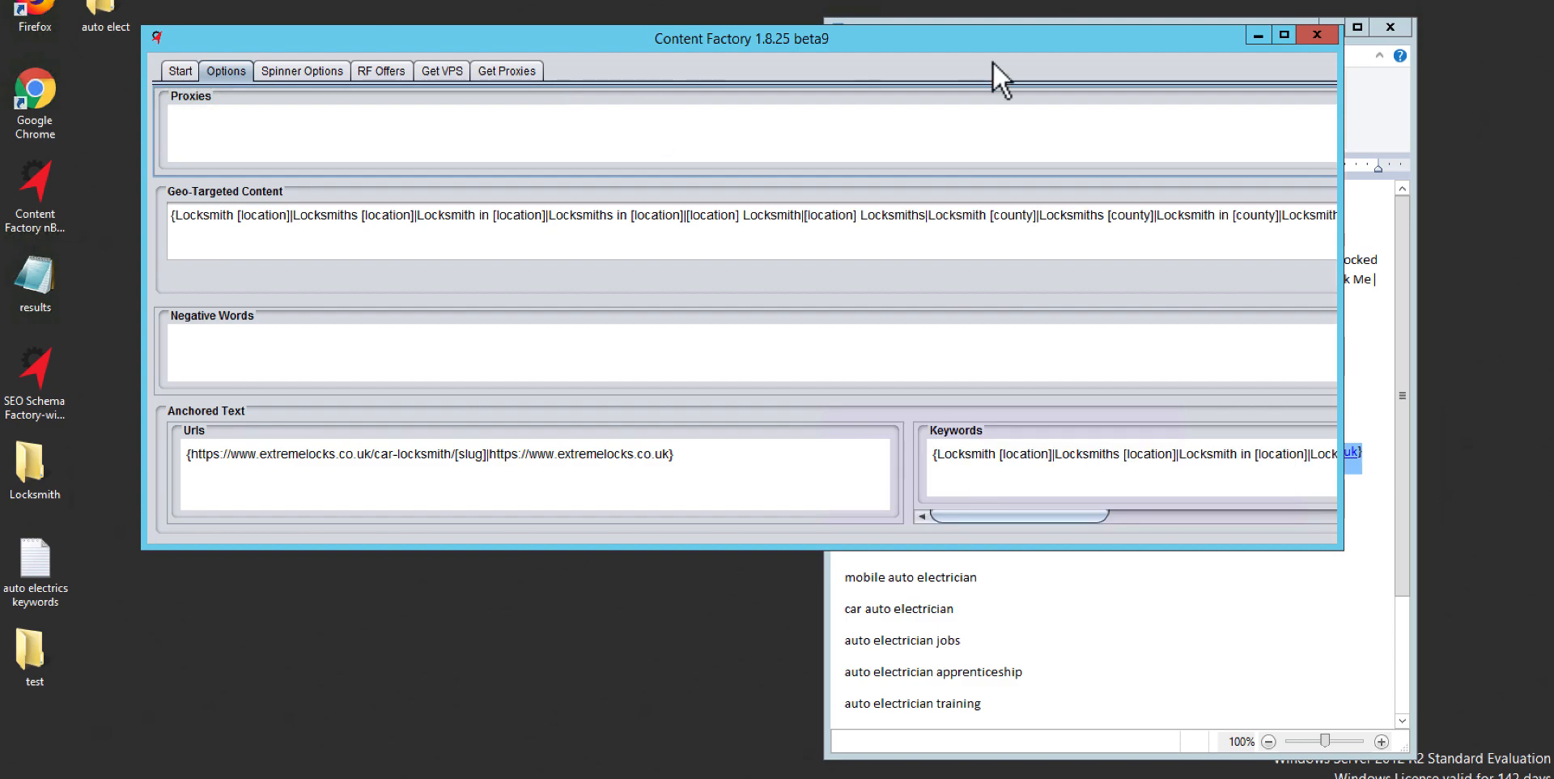
{"action": "left_click", "coordinate": [1284, 35]}
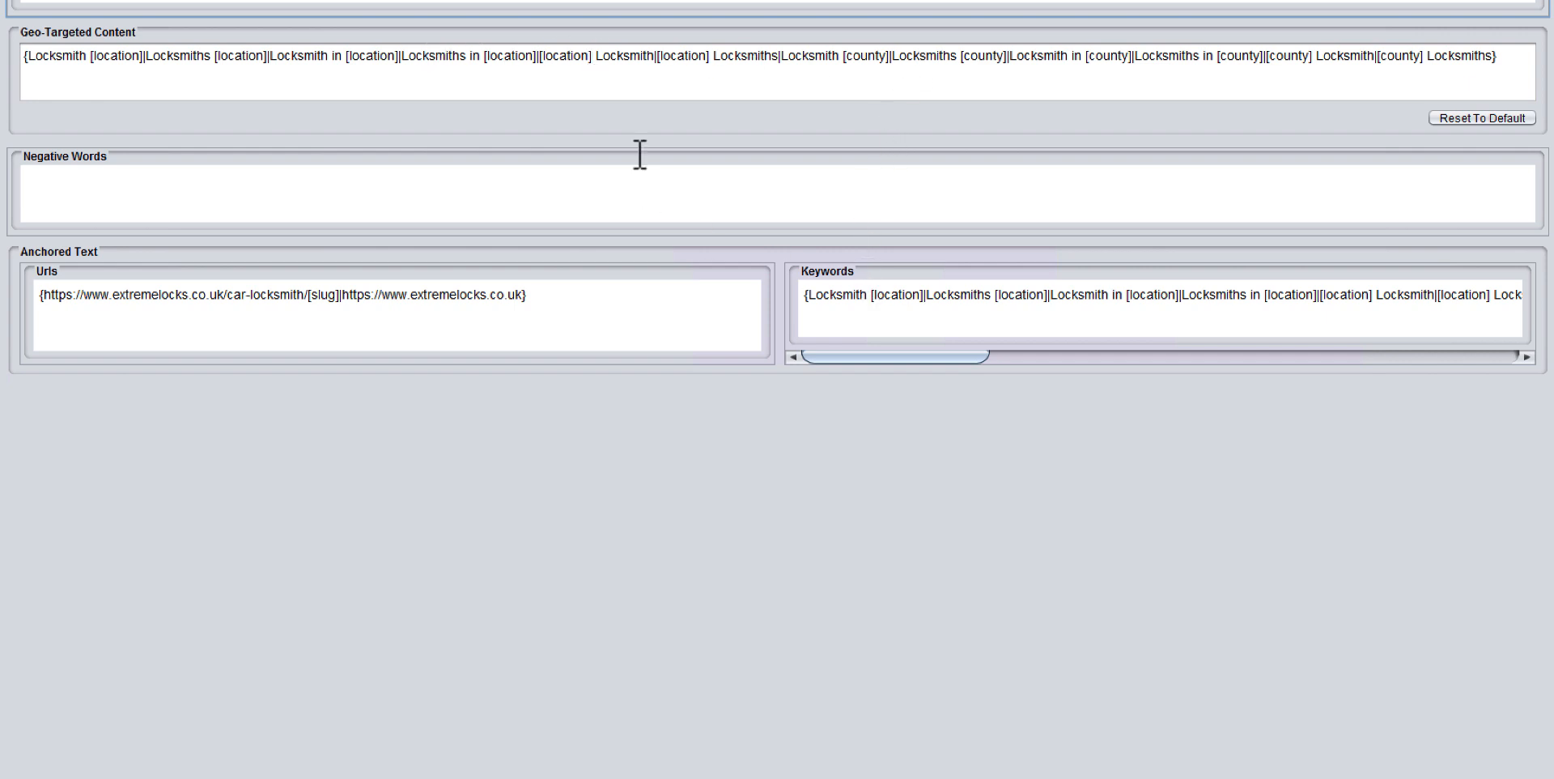
{"action": "left_click", "coordinate": [658, 57]}
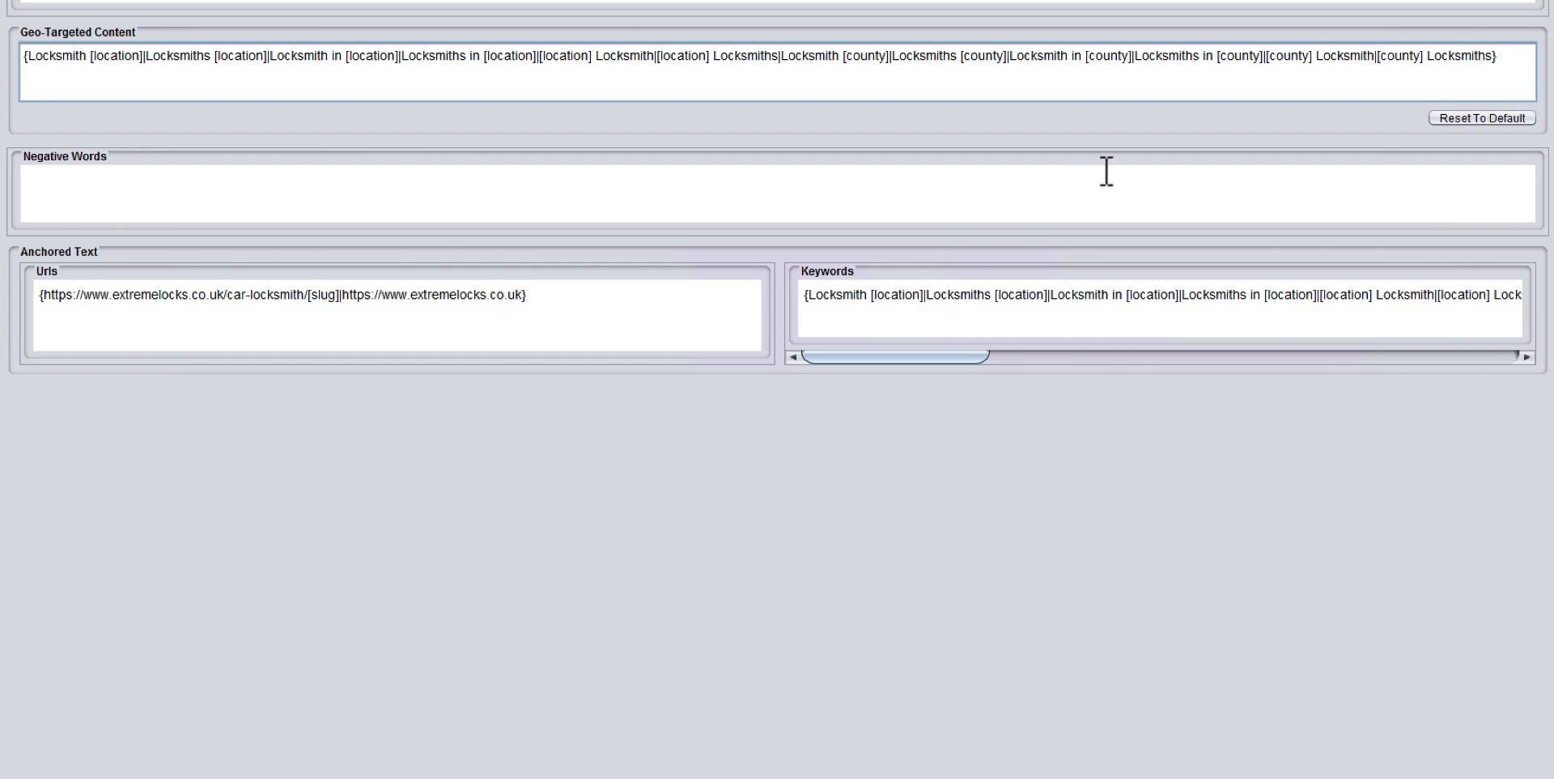
{"action": "left_click", "coordinate": [1270, 303]}
{"action": "key", "text": "ctrl+a"}
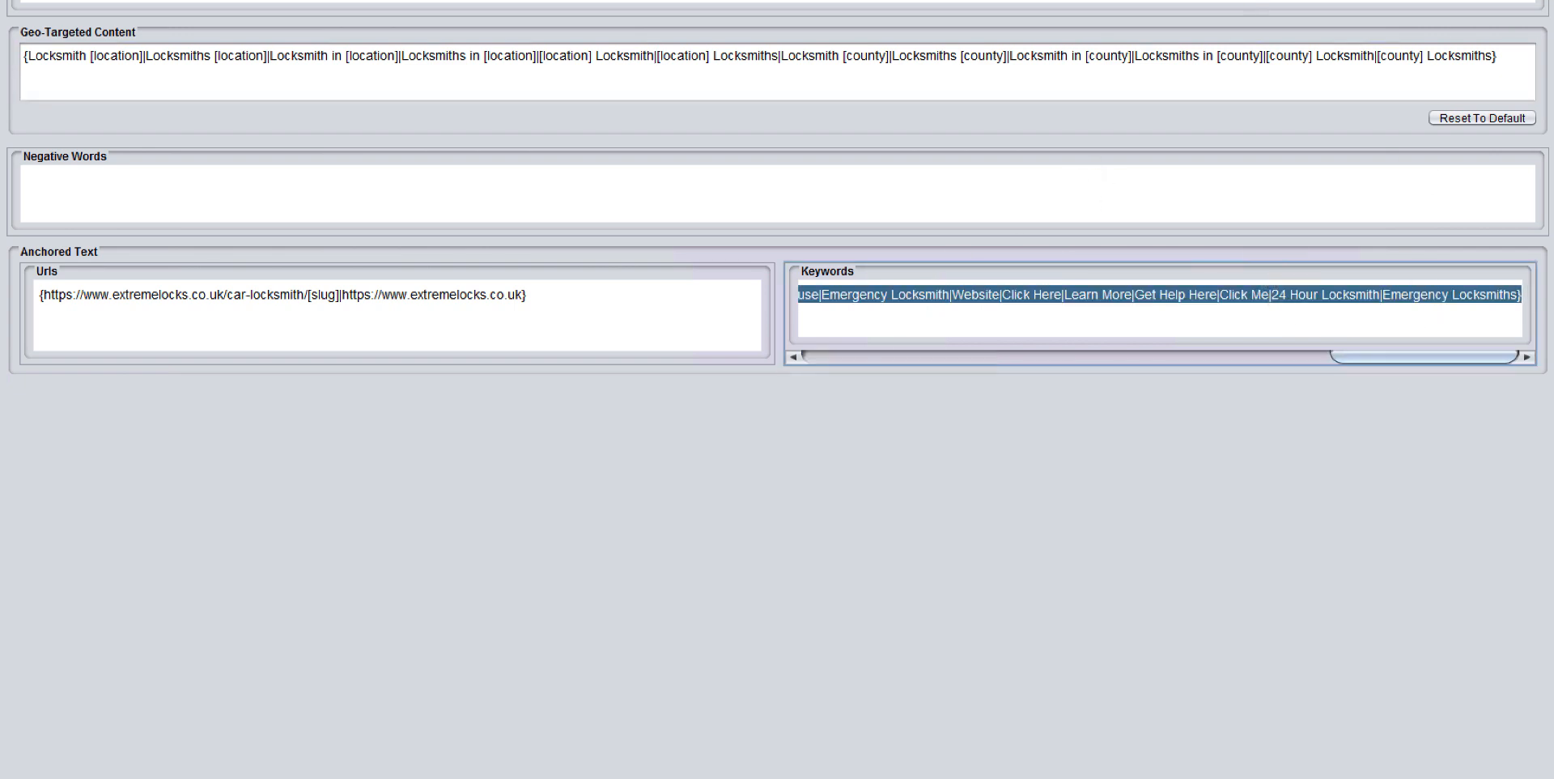
{"action": "key", "text": "super+Down"}
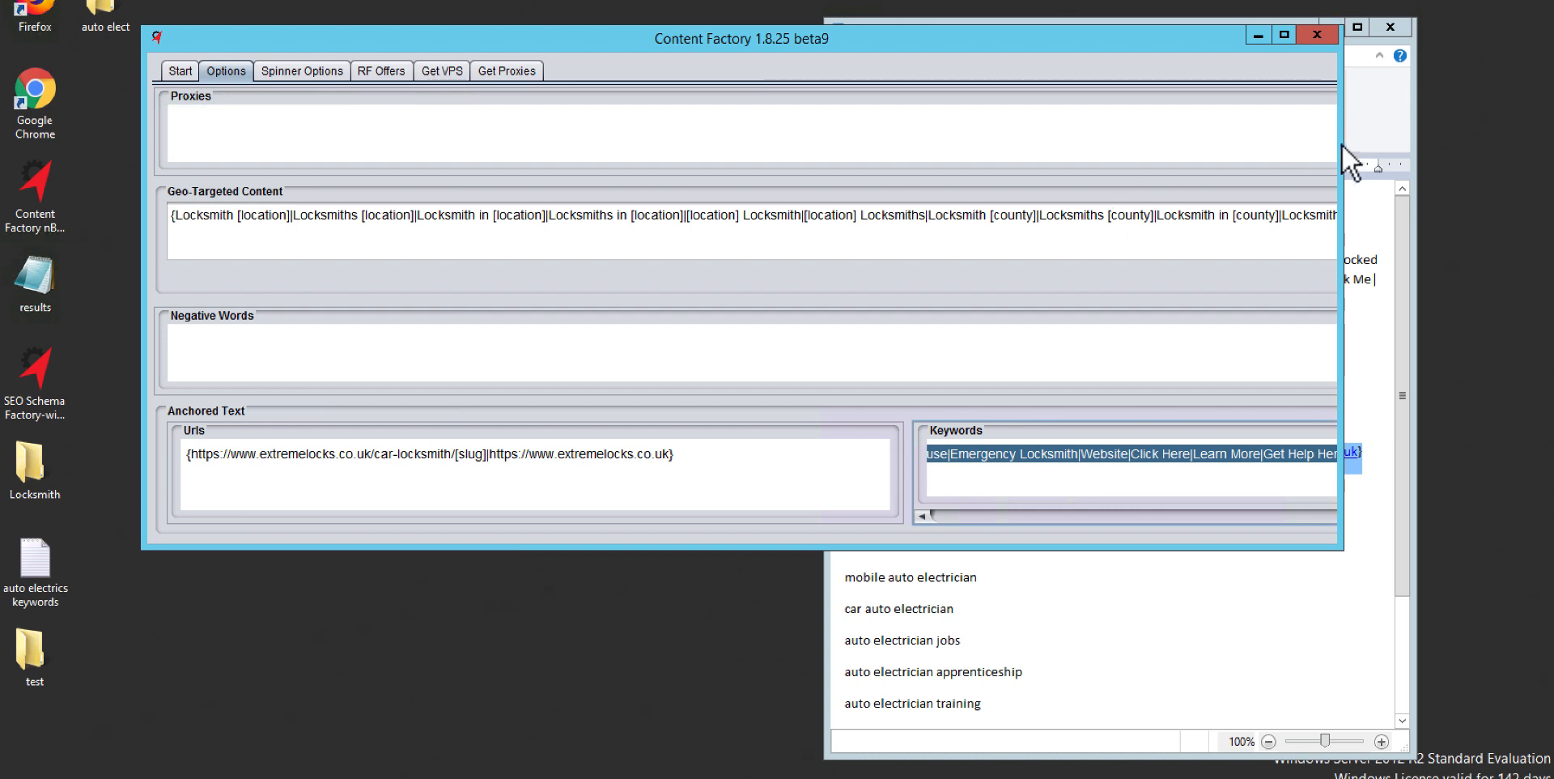
{"action": "left_click_drag", "start_coordinate": [1337, 146], "coordinate": [735, 195]}
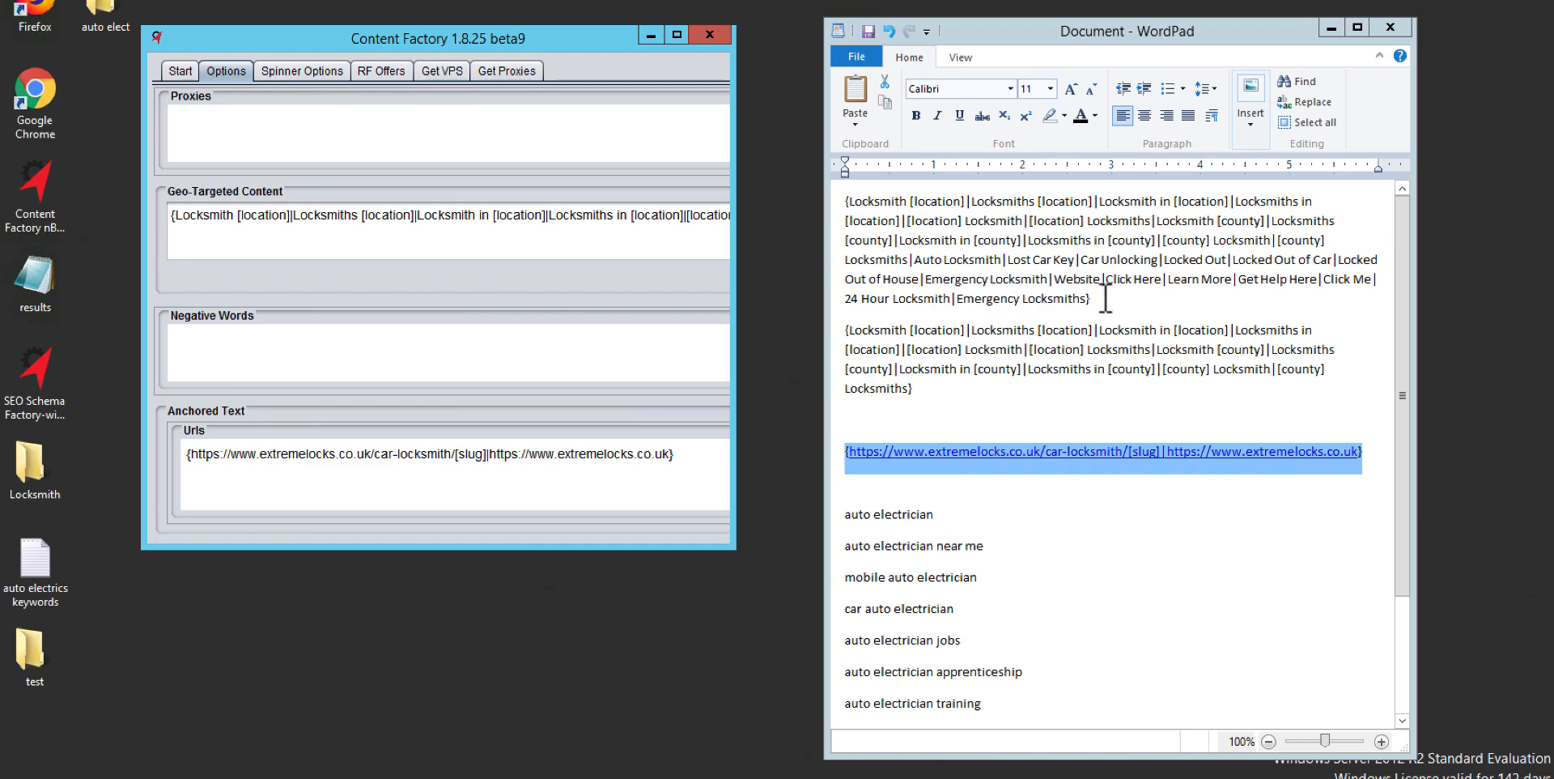
Select the first locksmith spintax block in the WordPad document and compare it with Content Factory's anchored text keywords
{"action": "left_click_drag", "start_coordinate": [1101, 299], "coordinate": [1030, 268]}
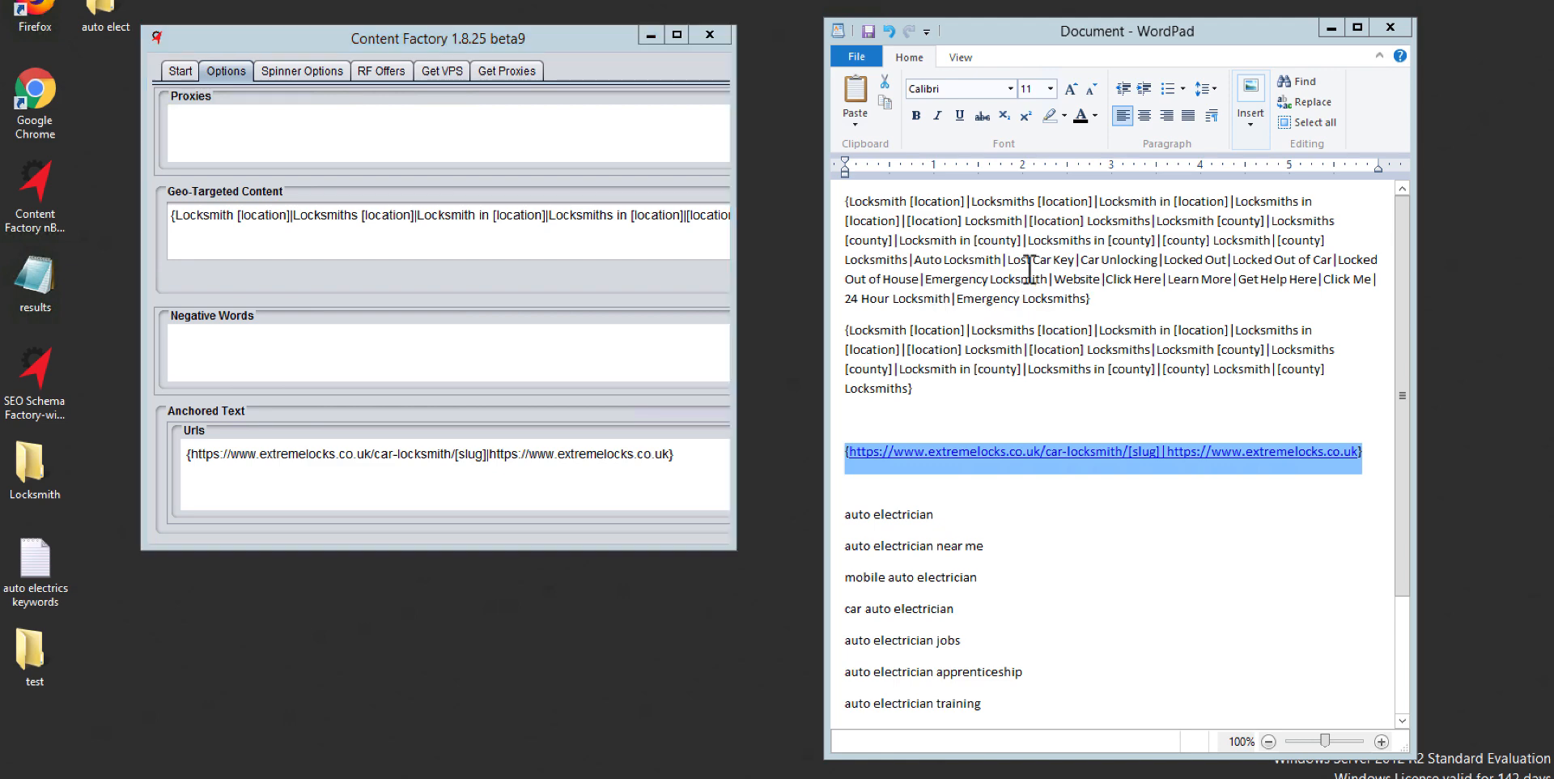
{"action": "left_click", "coordinate": [835, 203]}
{"action": "left_click_drag", "start_coordinate": [861, 216], "coordinate": [1135, 295]}
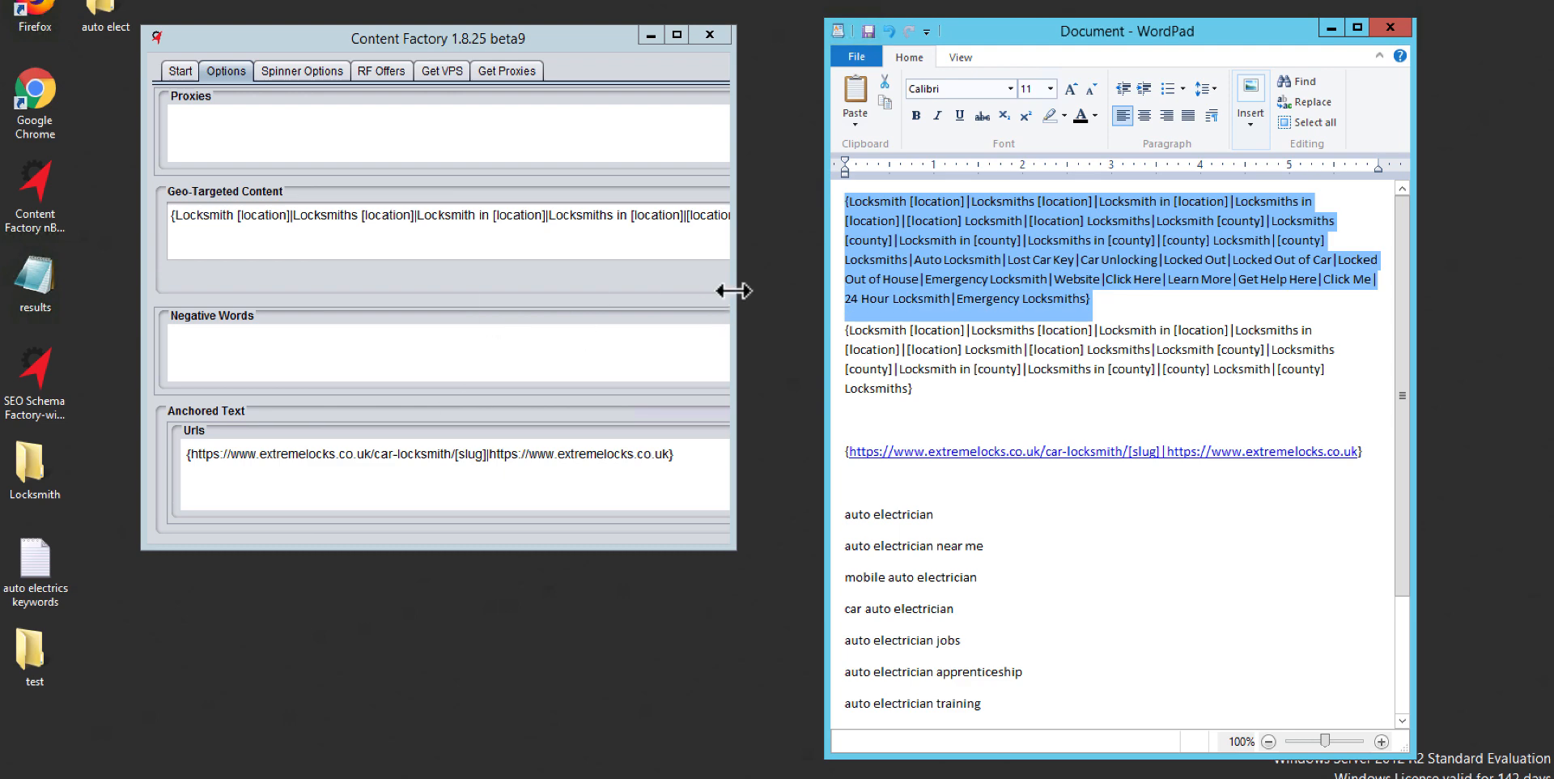
{"action": "left_click_drag", "start_coordinate": [737, 288], "coordinate": [1400, 410]}
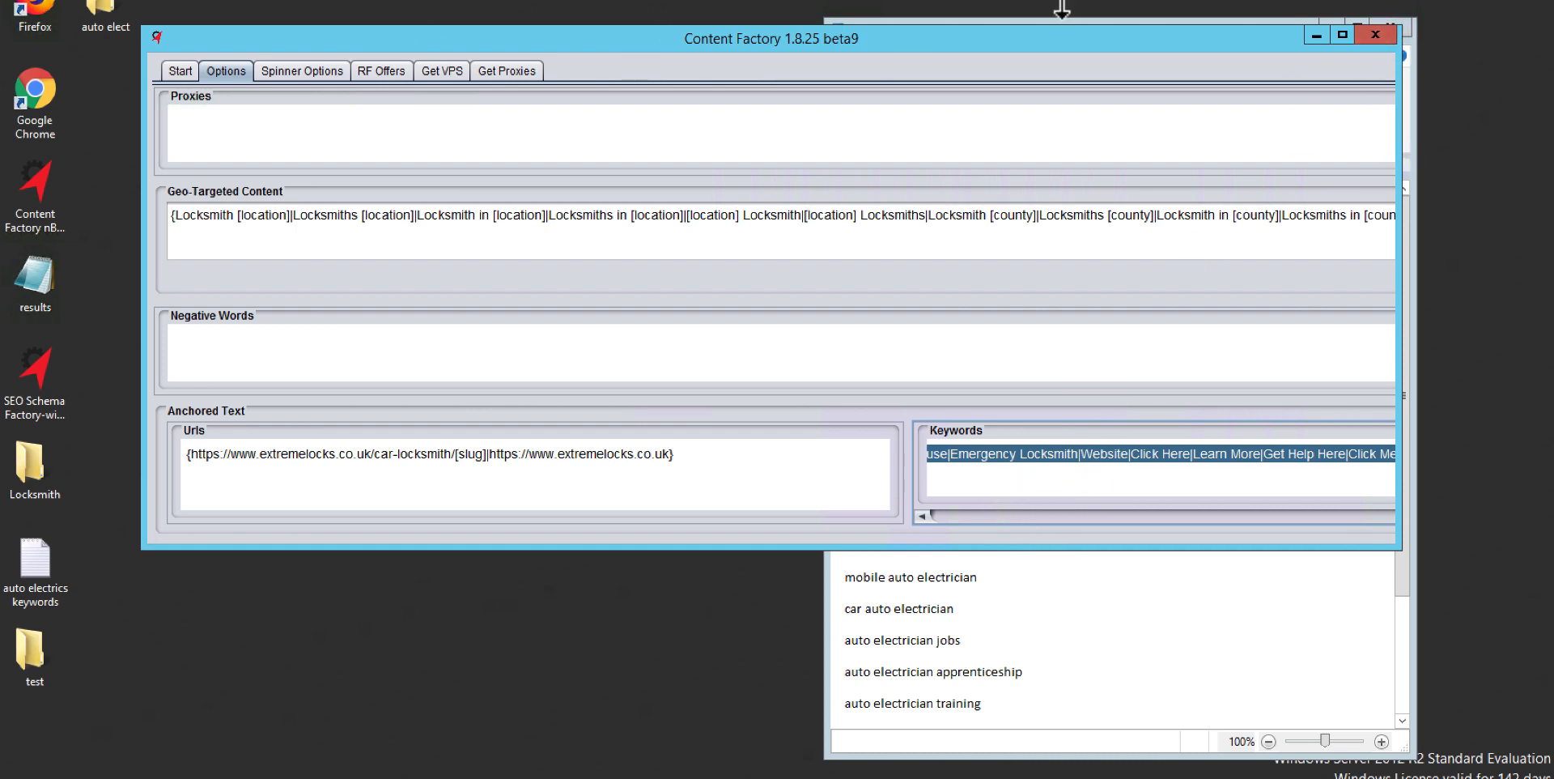
{"action": "left_click", "coordinate": [1341, 33]}
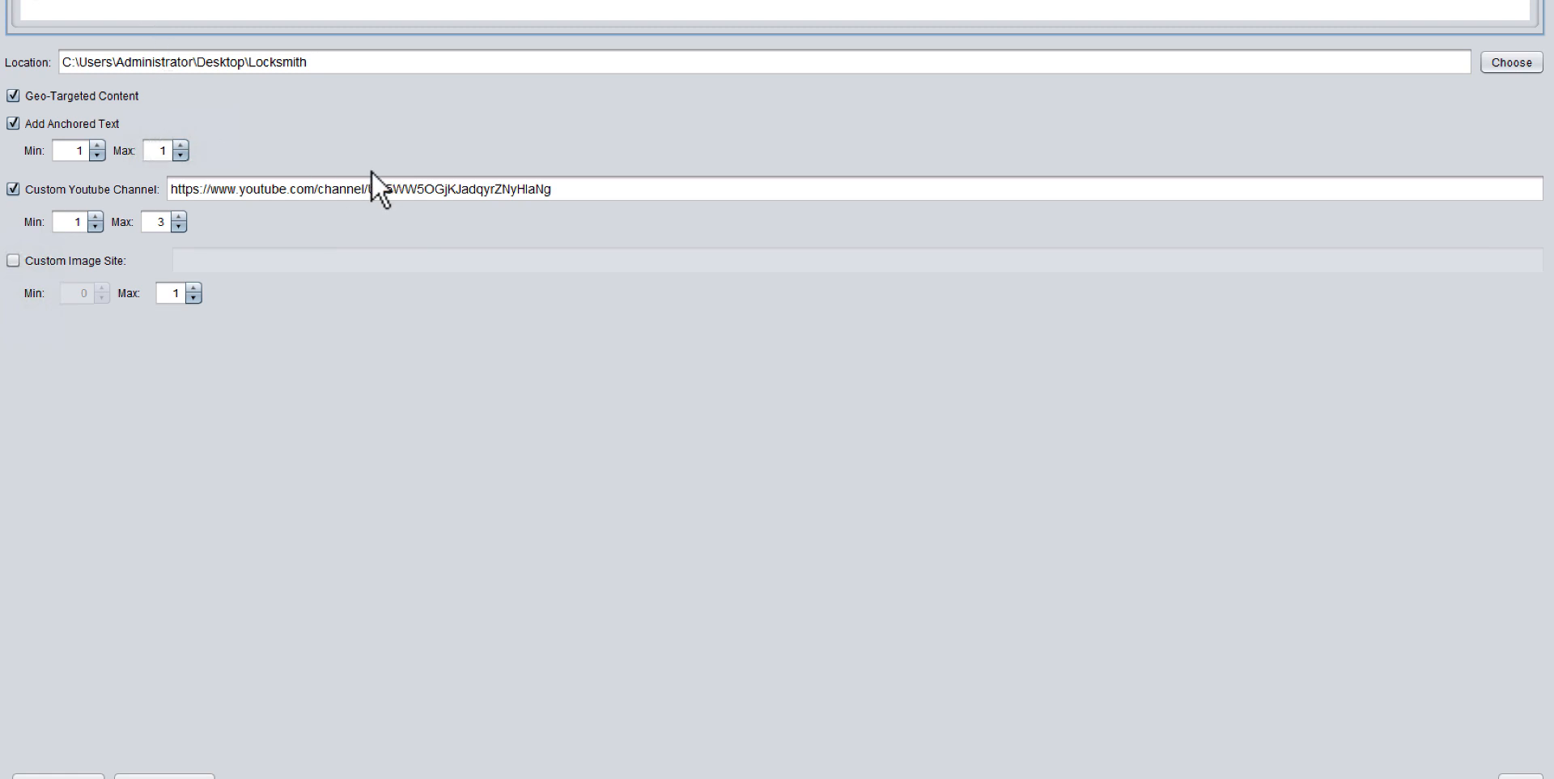
Leave Custom Image Site disabled, keep the custom YouTube channel and start the content run
{"action": "left_click", "coordinate": [13, 259]}
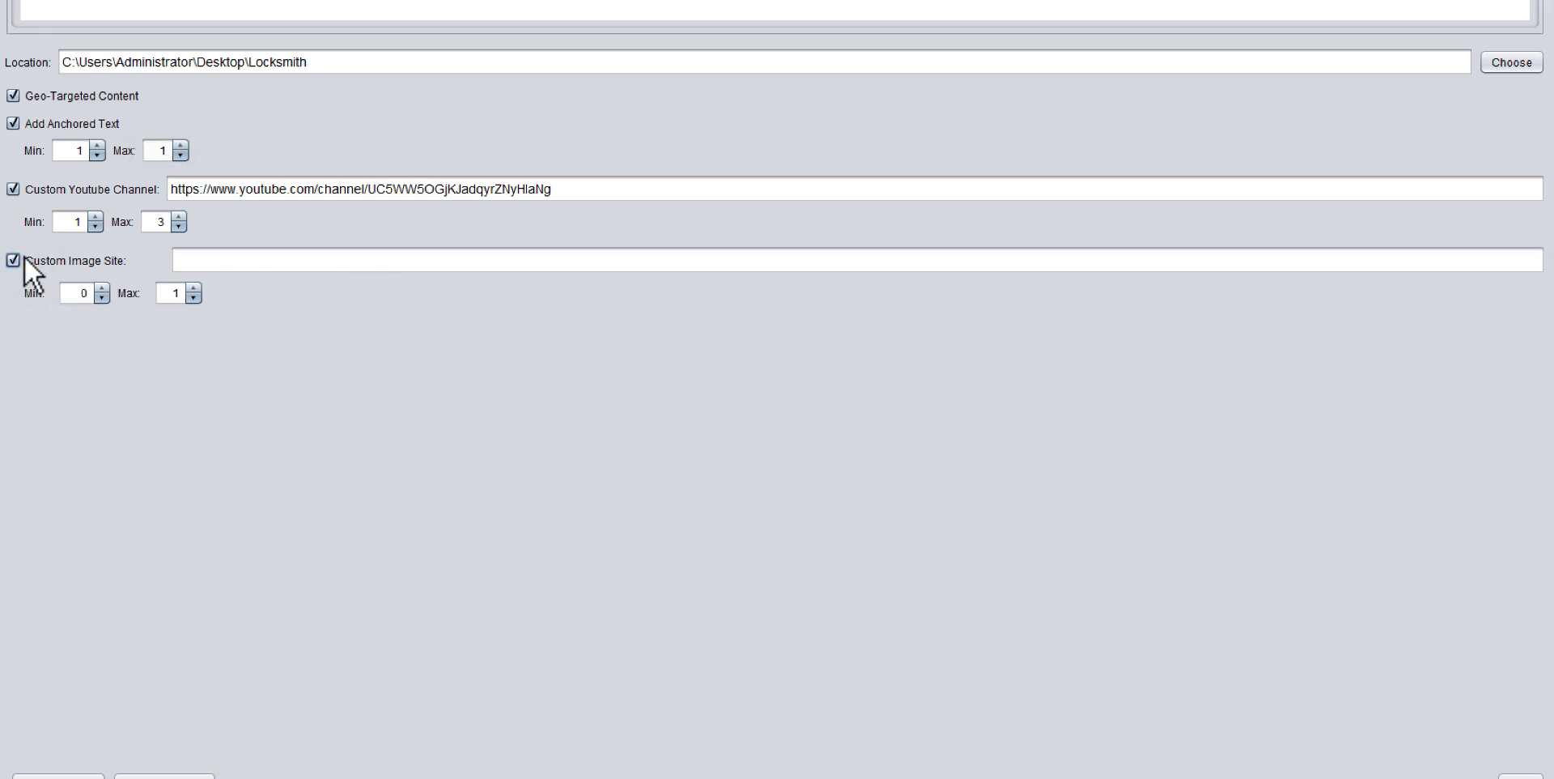
{"action": "left_click", "coordinate": [13, 259]}
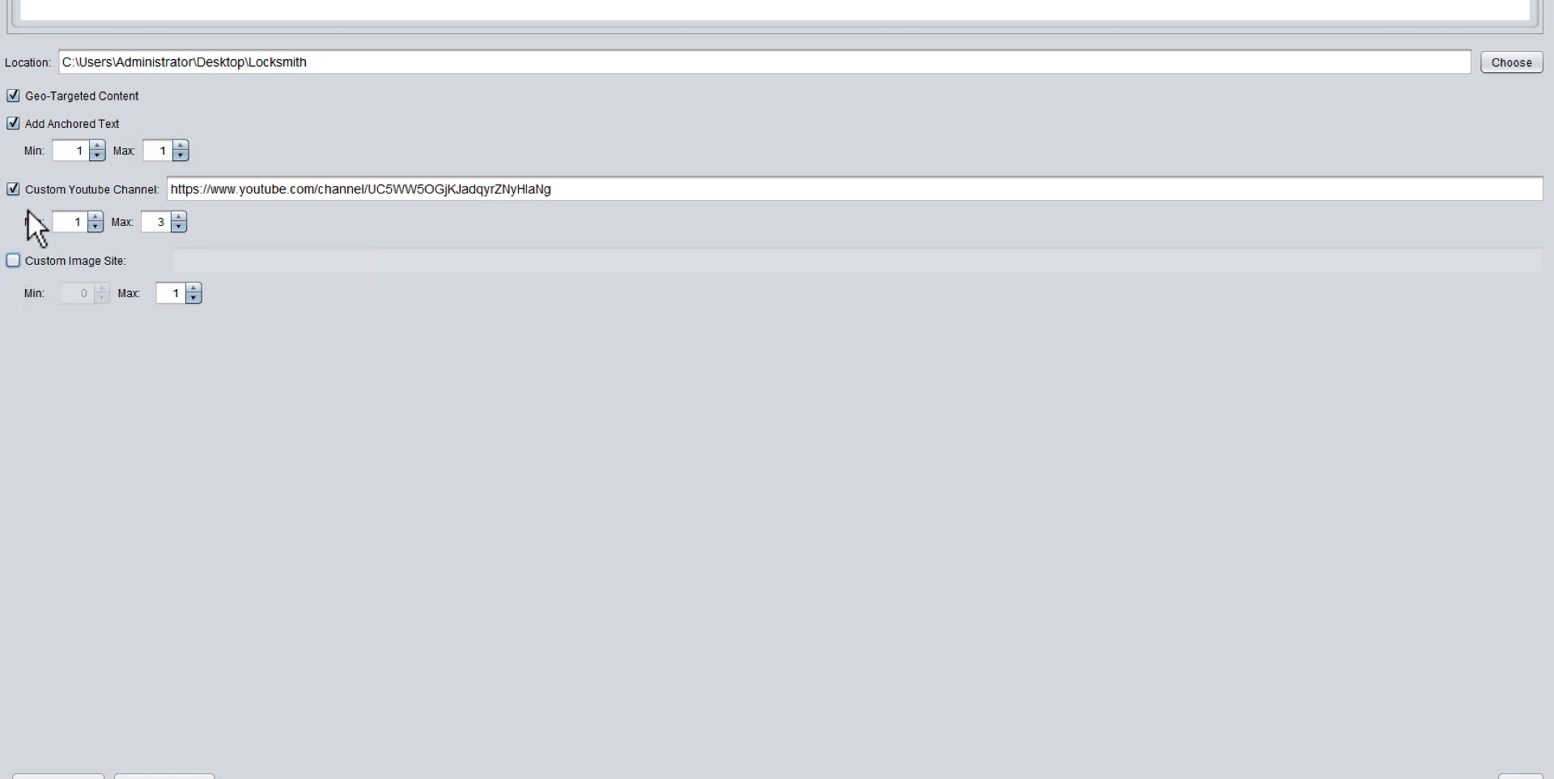
{"action": "triple_click", "coordinate": [329, 186]}
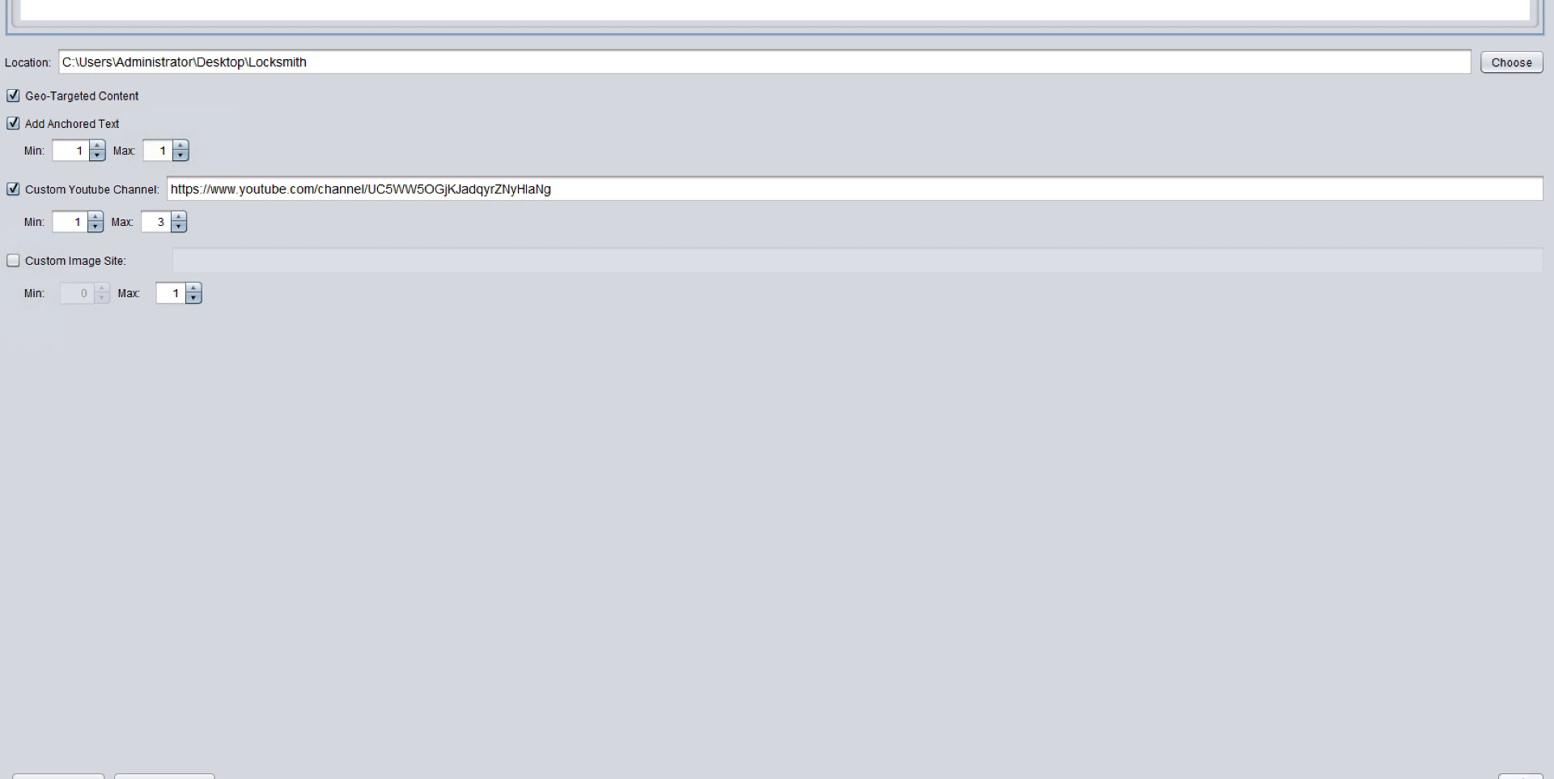
{"action": "left_click", "coordinate": [1520, 776]}
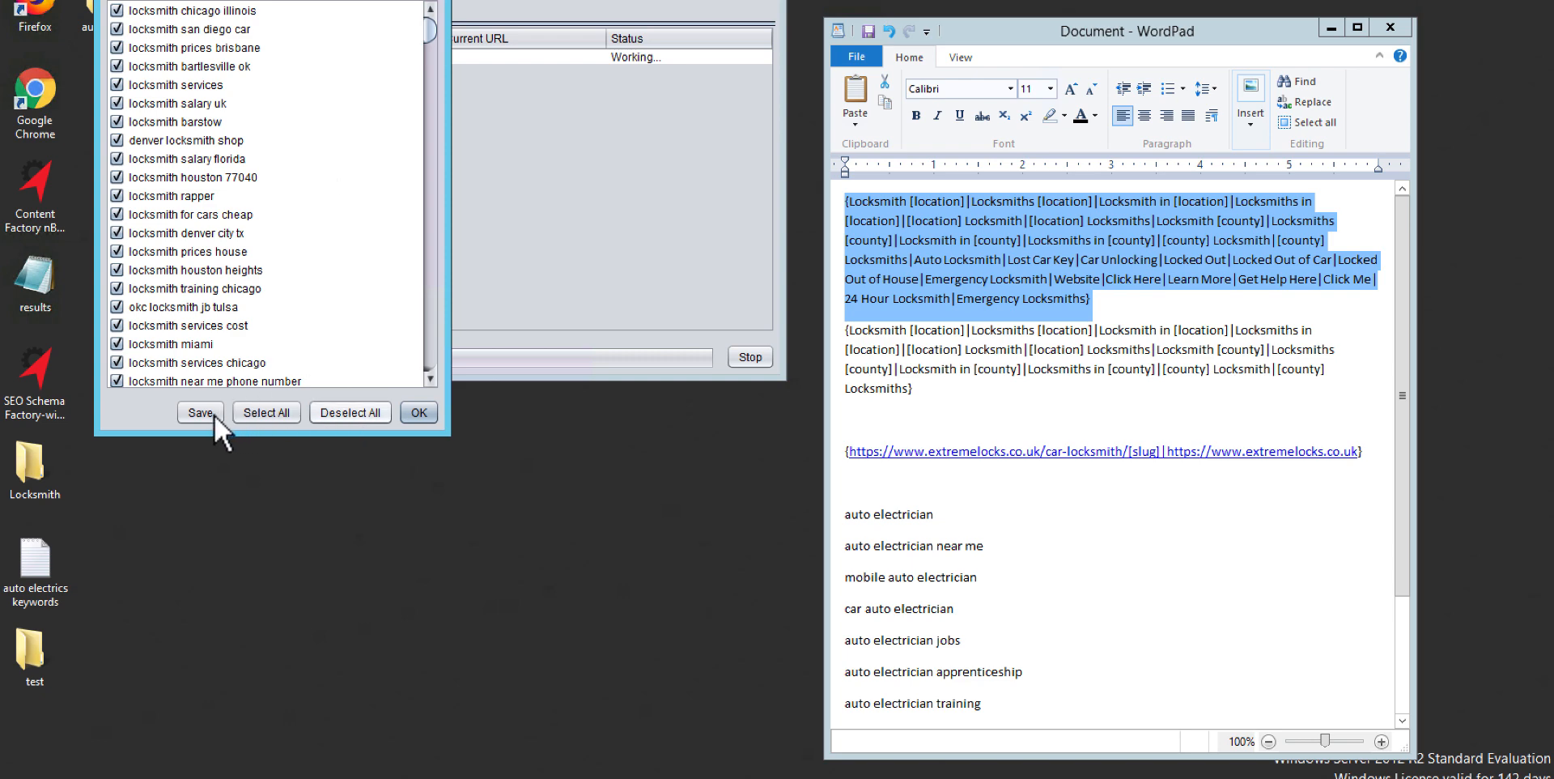
Deselect all suggested keywords, keep only "locksmith services" and confirm the keyword selection
{"action": "left_click", "coordinate": [336, 407]}
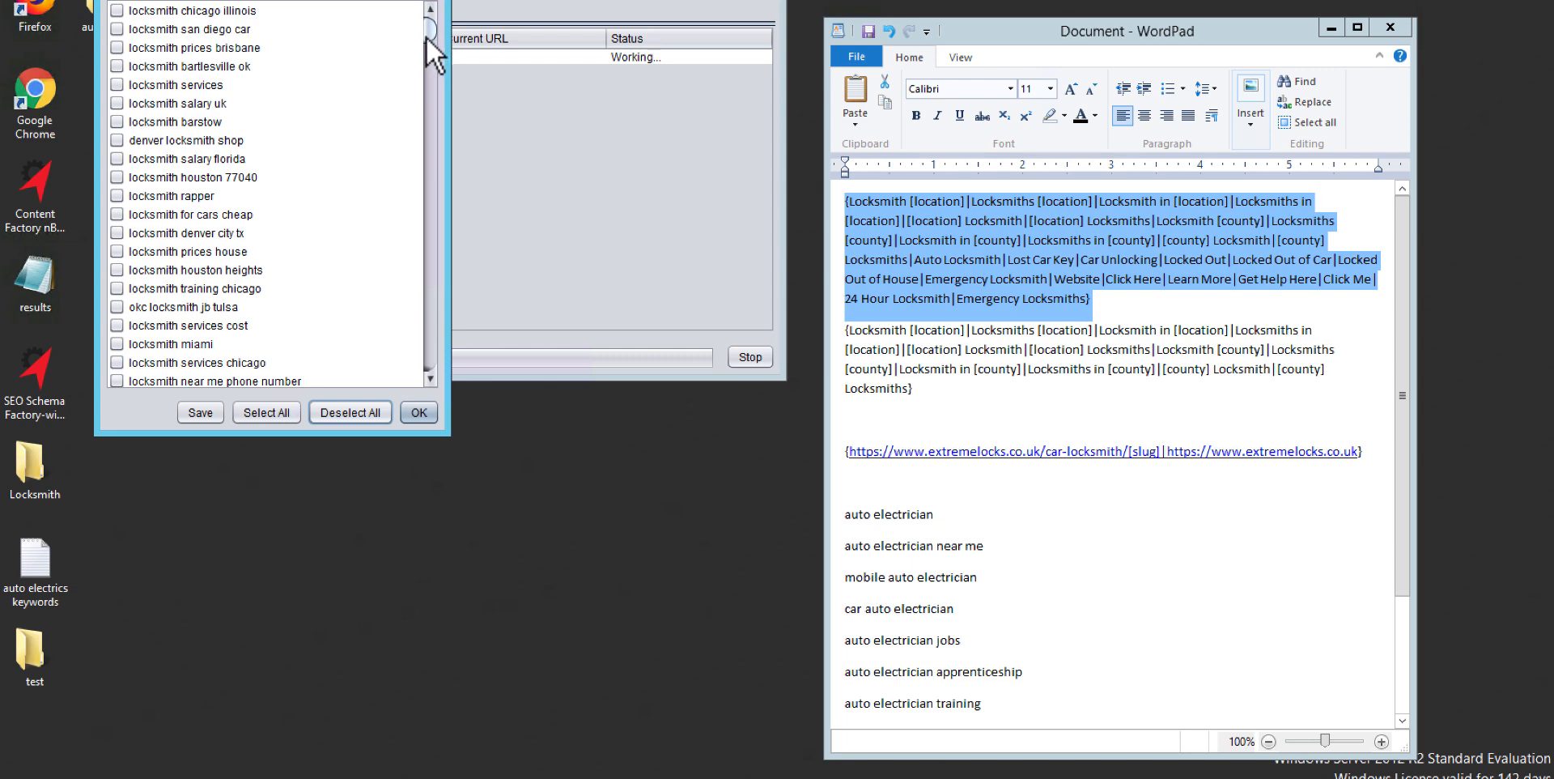
{"action": "scroll", "coordinate": [431, 32], "scroll_direction": "down", "scroll_amount": 3}
{"action": "scroll", "coordinate": [433, 16], "scroll_direction": "up", "scroll_amount": 3}
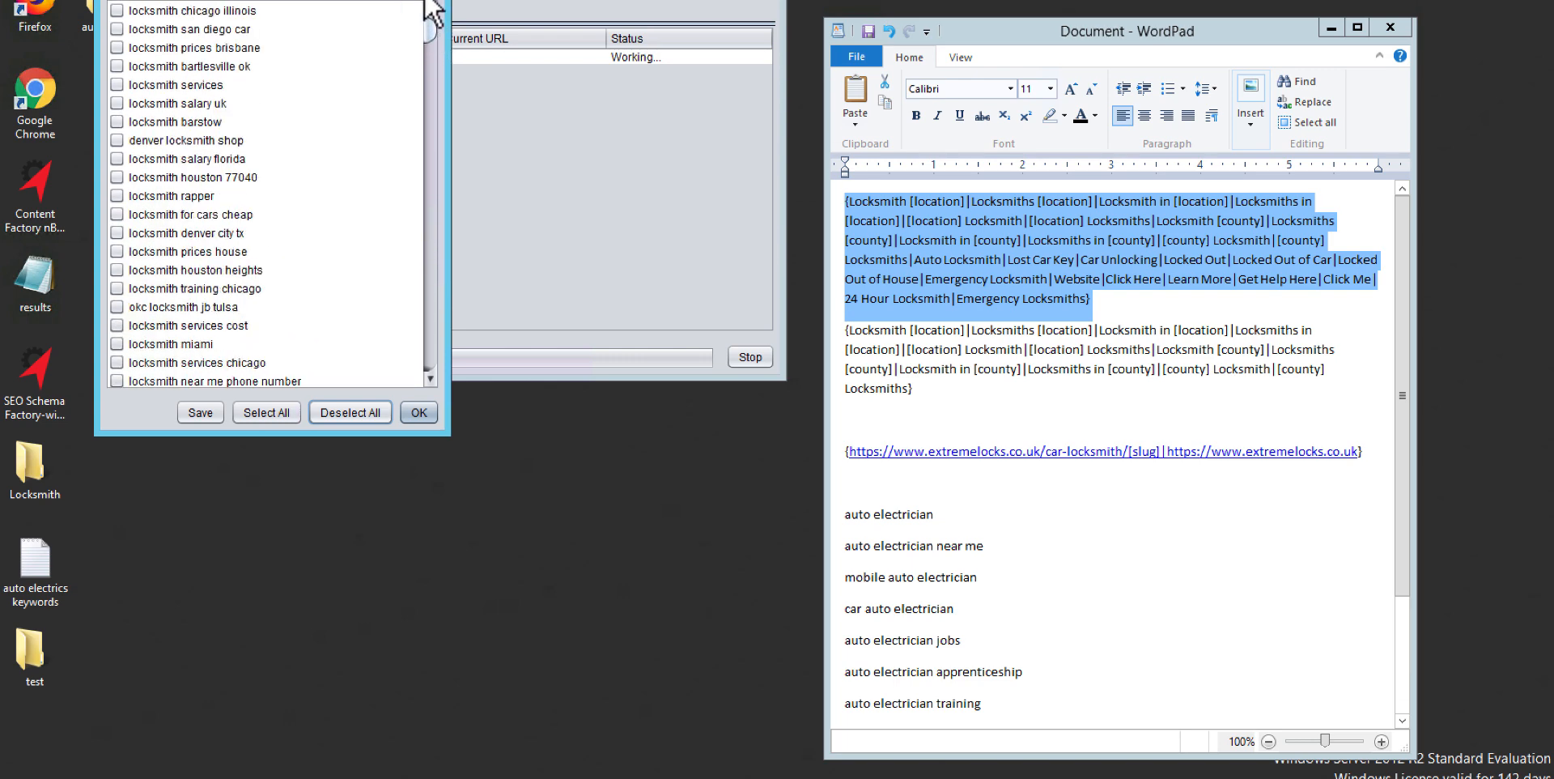
{"action": "left_click", "coordinate": [123, 85]}
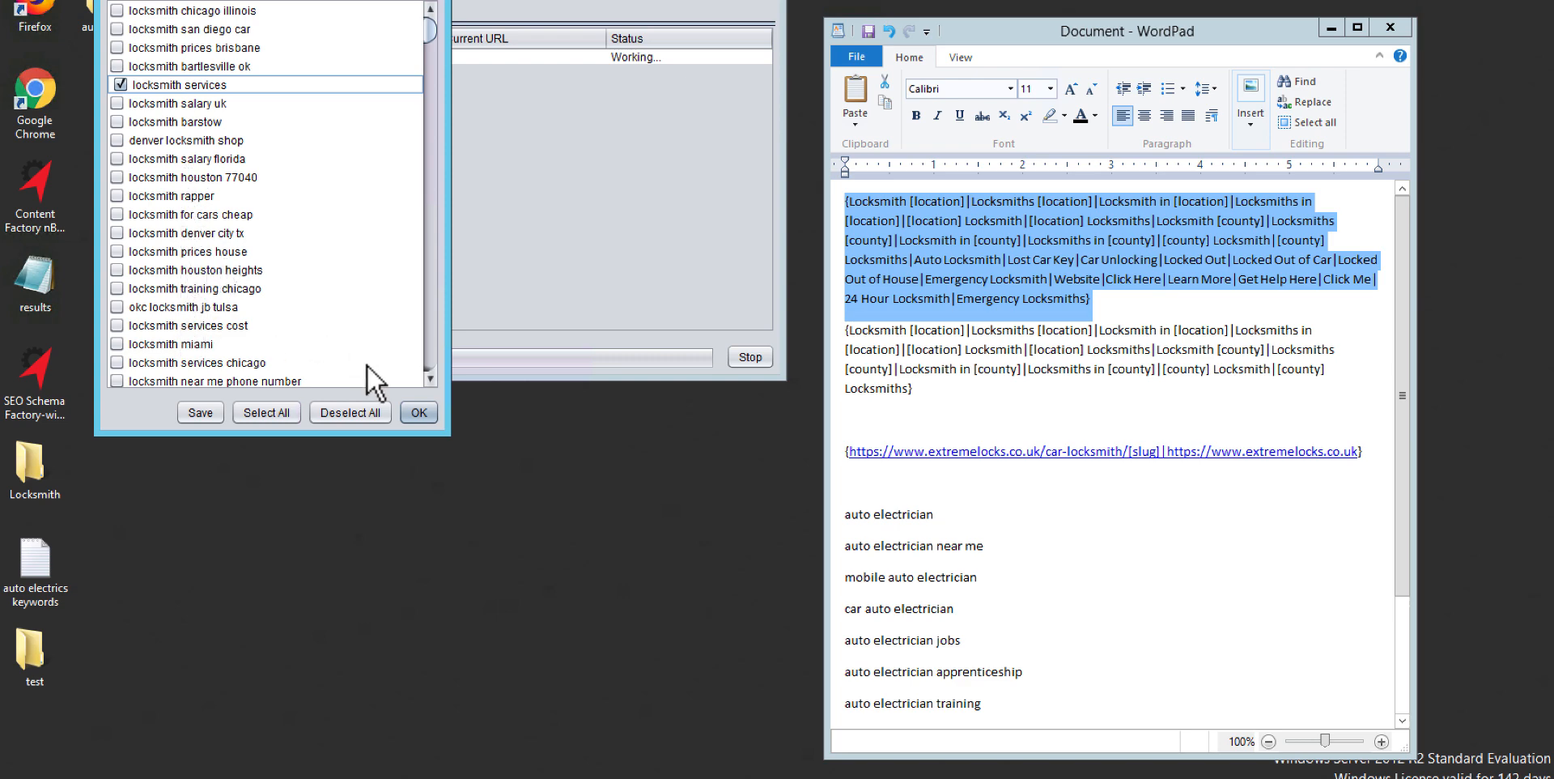
{"action": "left_click", "coordinate": [417, 413]}
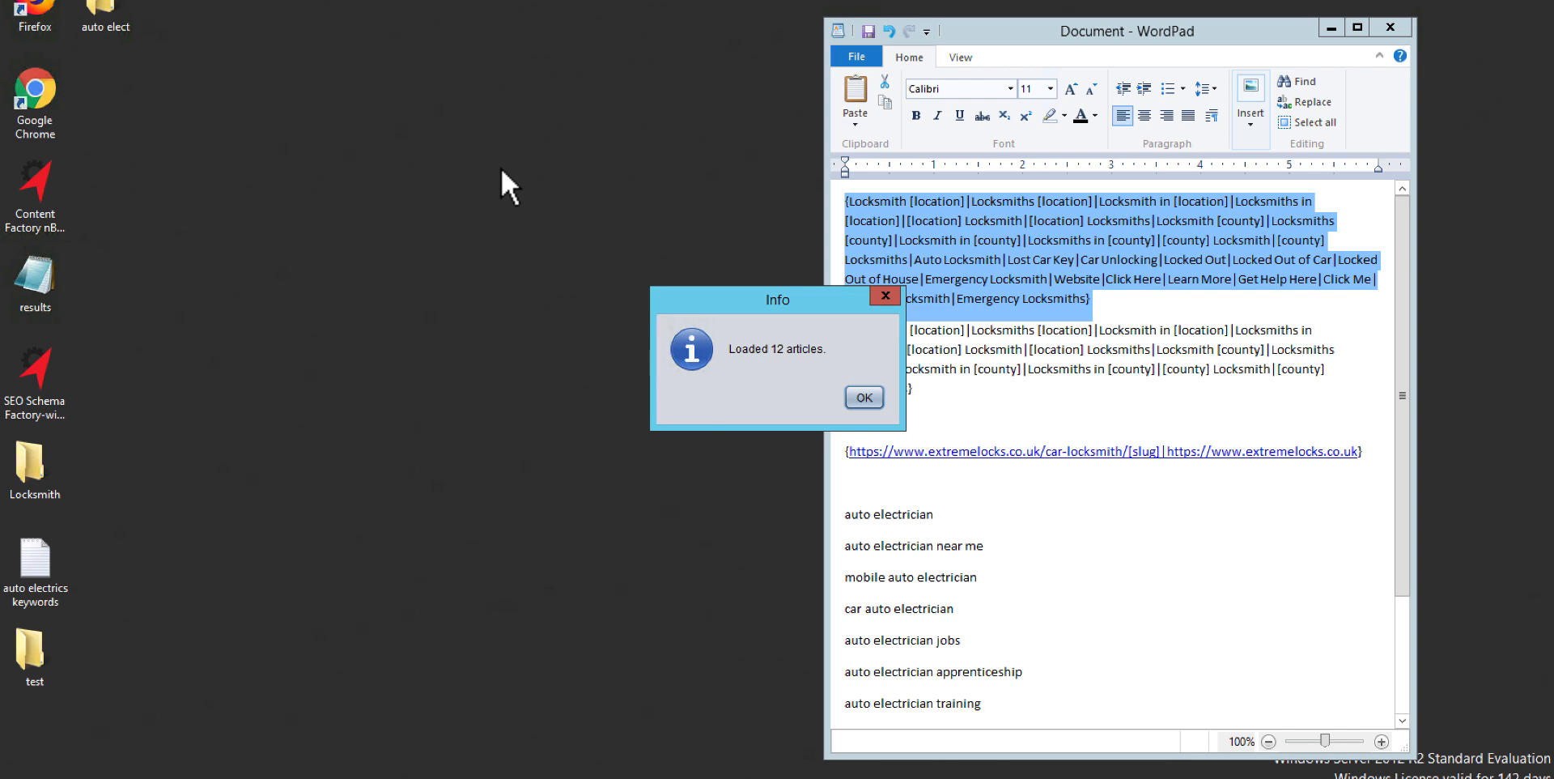
Dismiss the loaded-articles notice and add five of the locksmith services articles to the selected list
{"action": "left_click", "coordinate": [861, 397]}
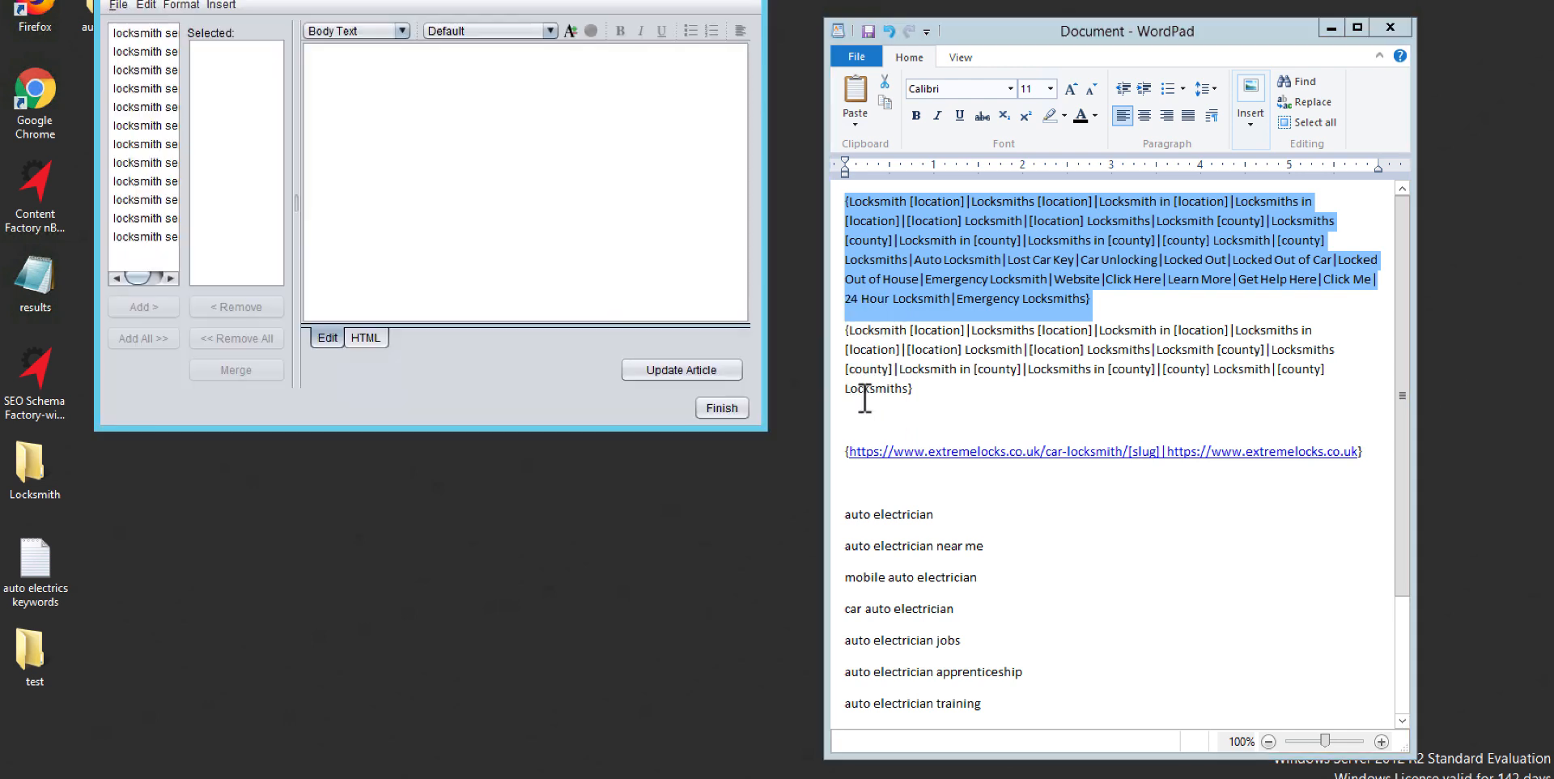
{"action": "left_click", "coordinate": [137, 33]}
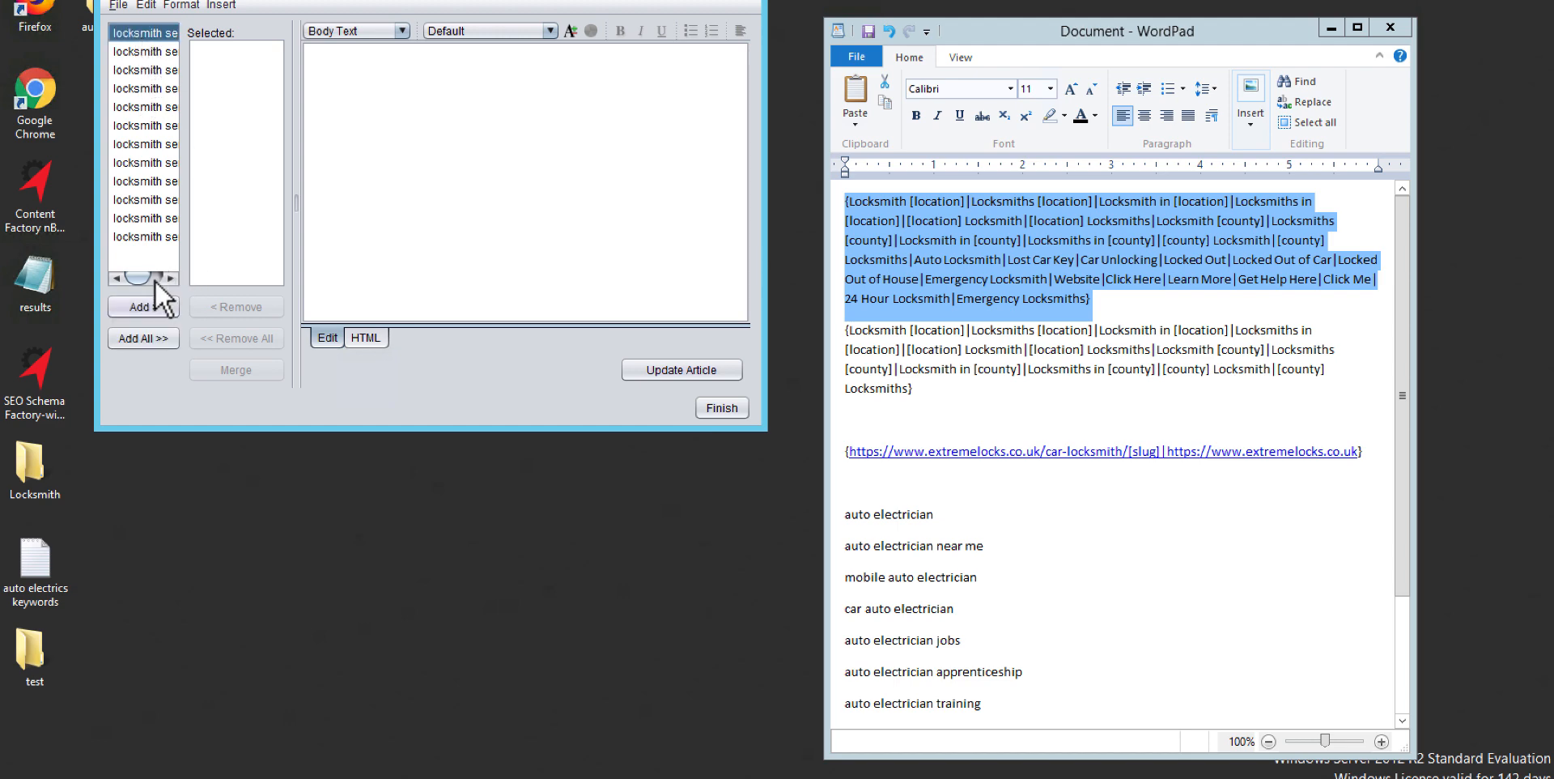
{"action": "left_click", "coordinate": [145, 307]}
{"action": "left_click", "coordinate": [142, 219]}
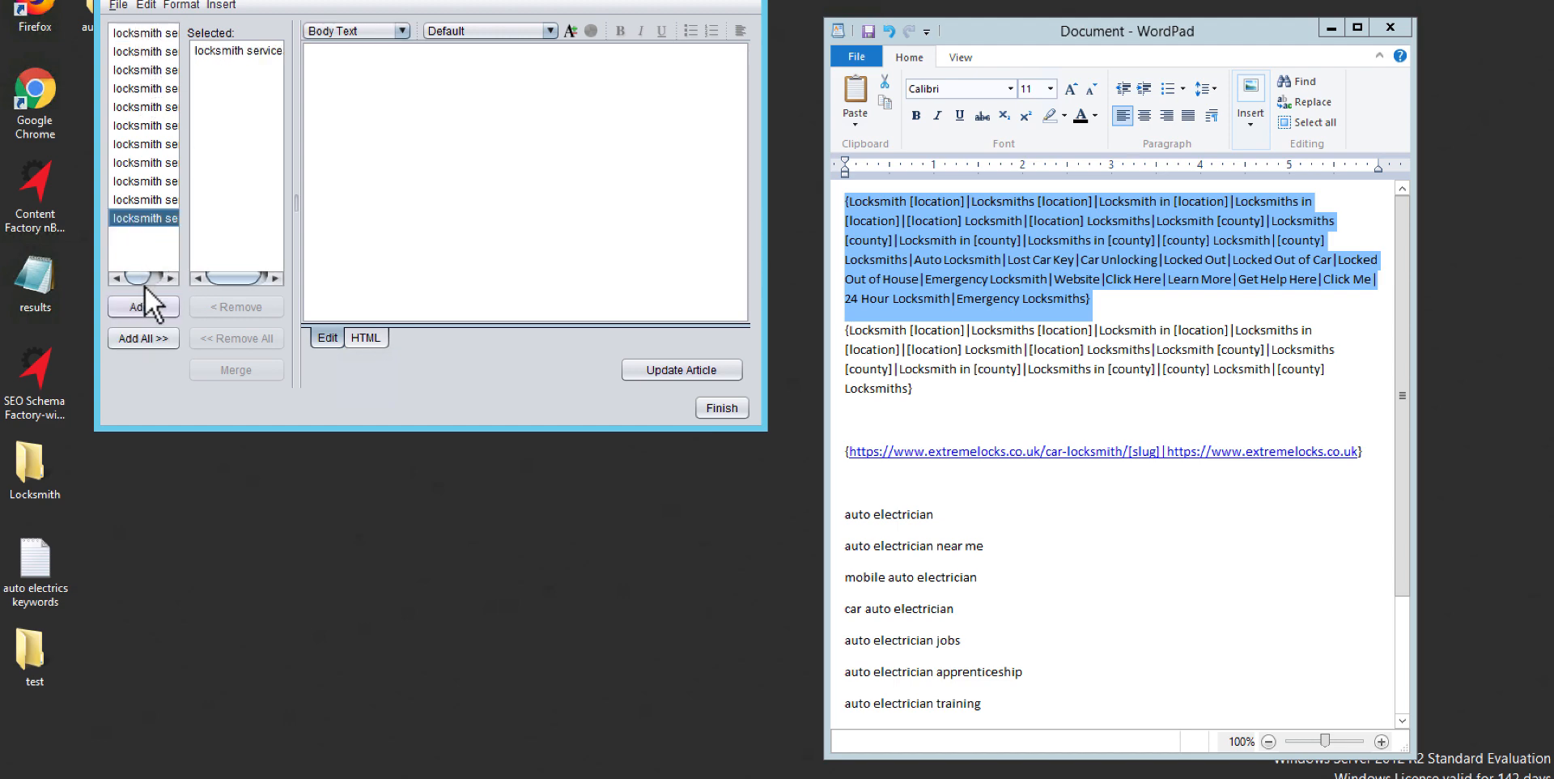
{"action": "left_click", "coordinate": [139, 308]}
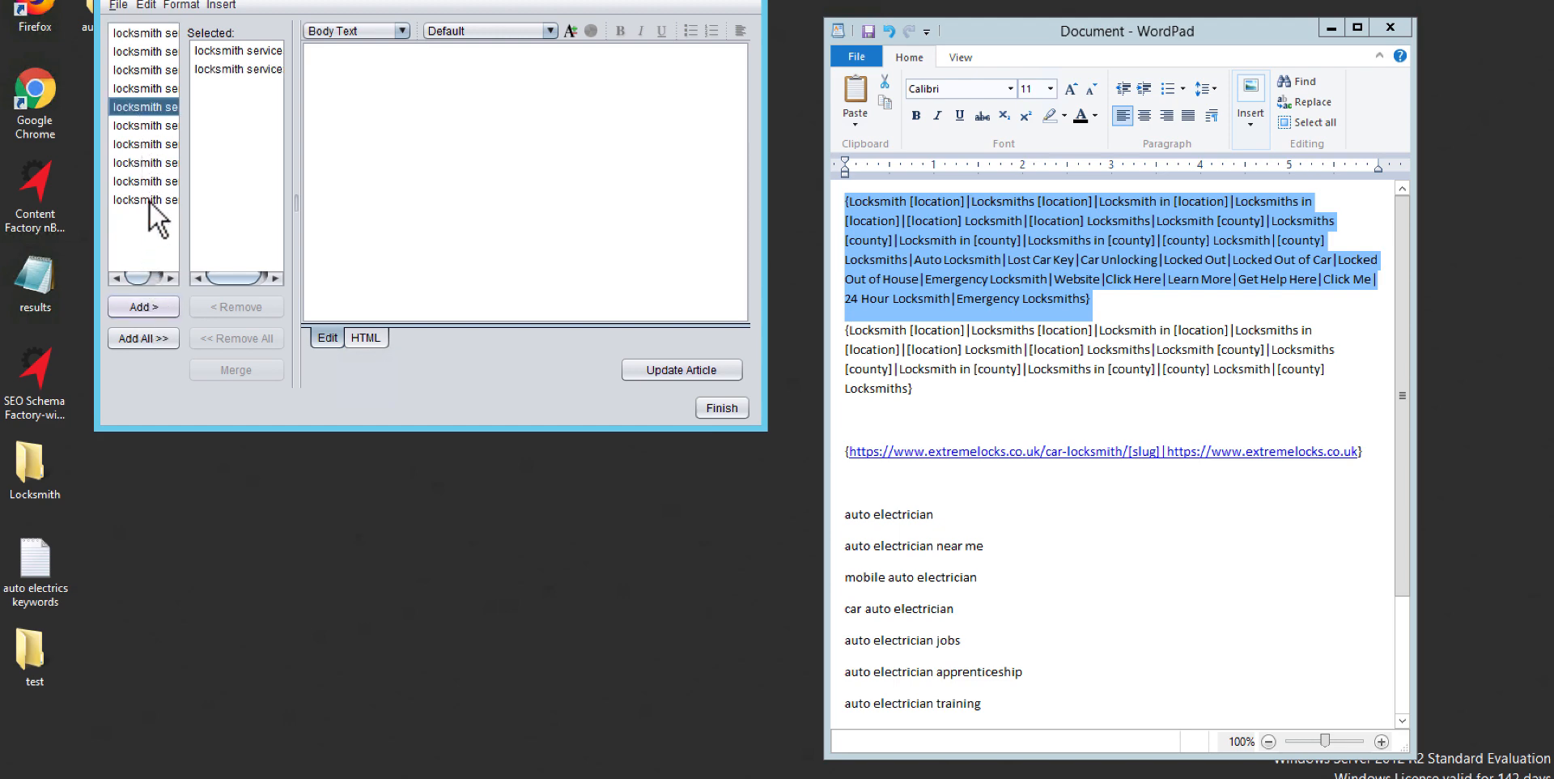
{"action": "left_click", "coordinate": [144, 304]}
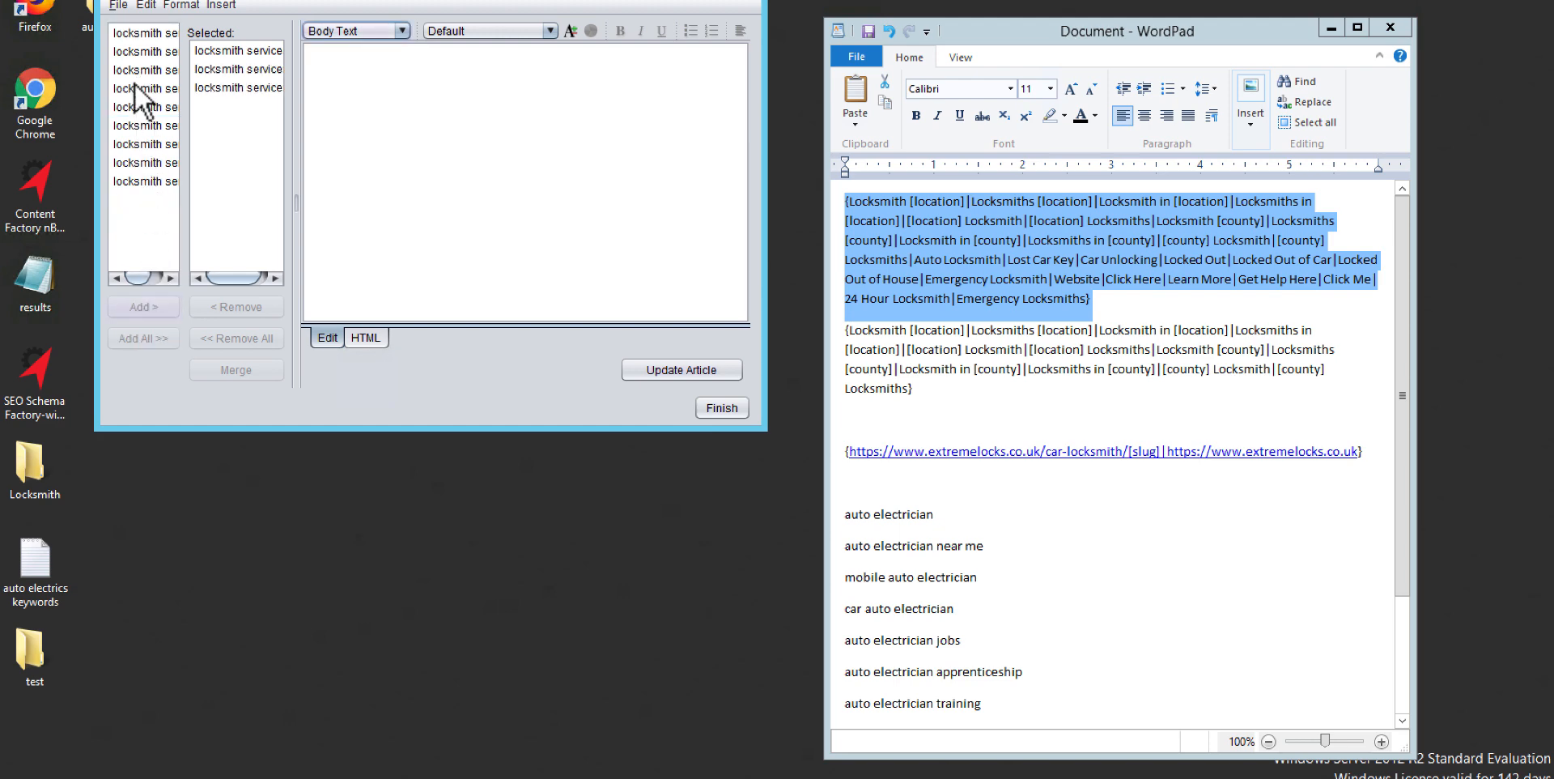
{"action": "left_click", "coordinate": [134, 85]}
{"action": "left_click", "coordinate": [142, 305]}
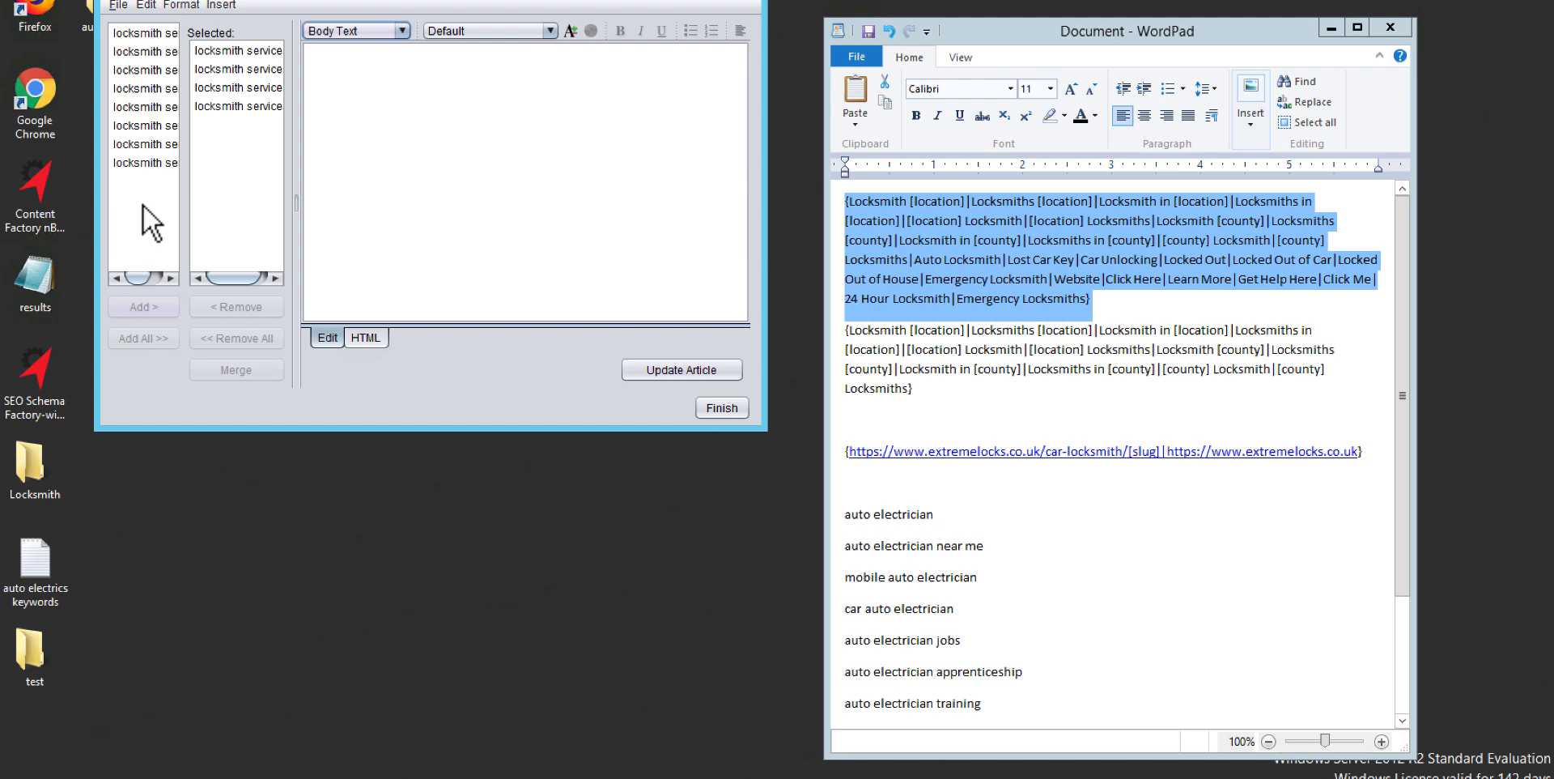
{"action": "left_click", "coordinate": [136, 126]}
{"action": "left_click", "coordinate": [146, 307]}
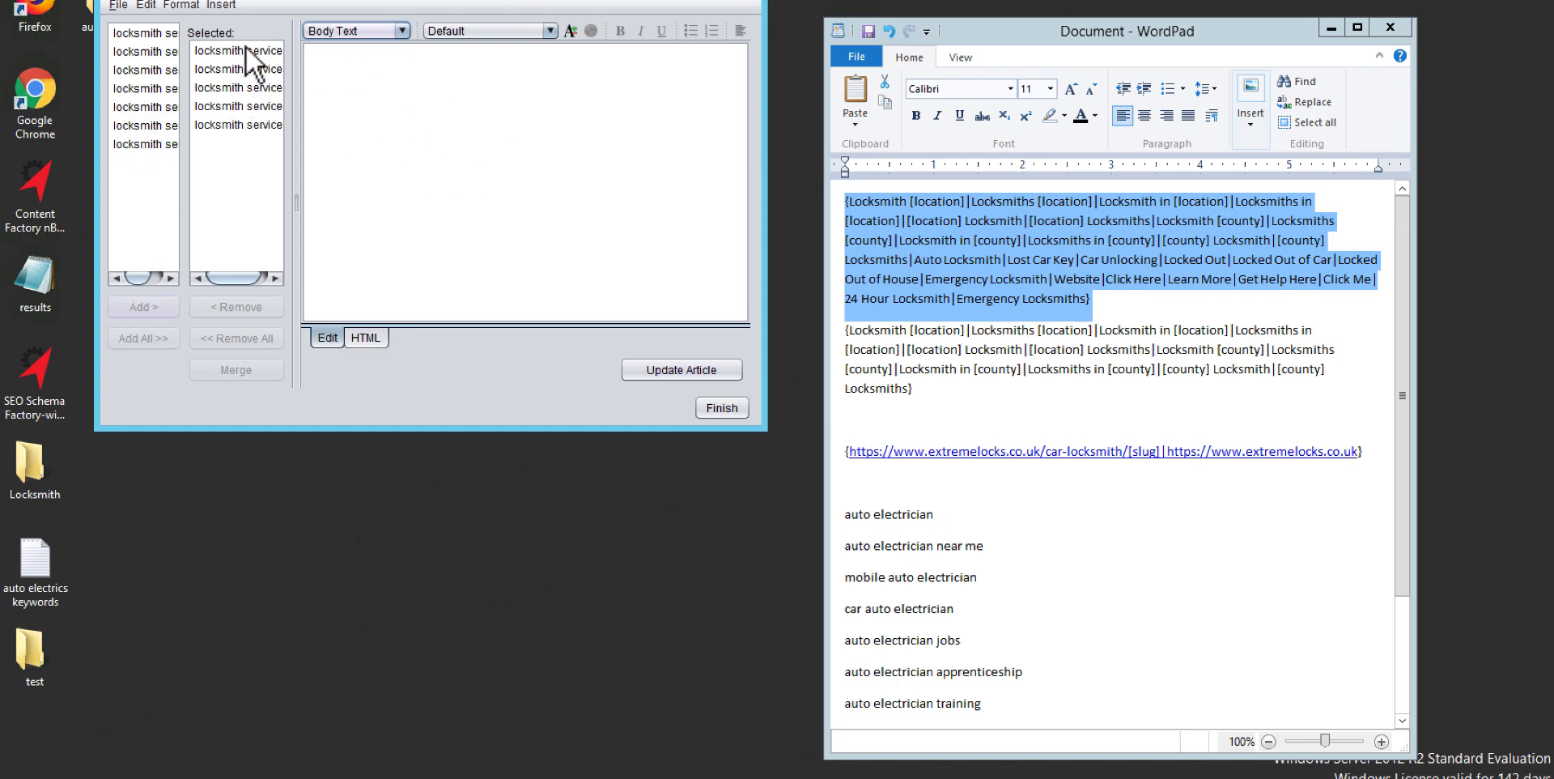
Merge all five selected locksmith services articles into one article
{"action": "left_click", "coordinate": [223, 51]}
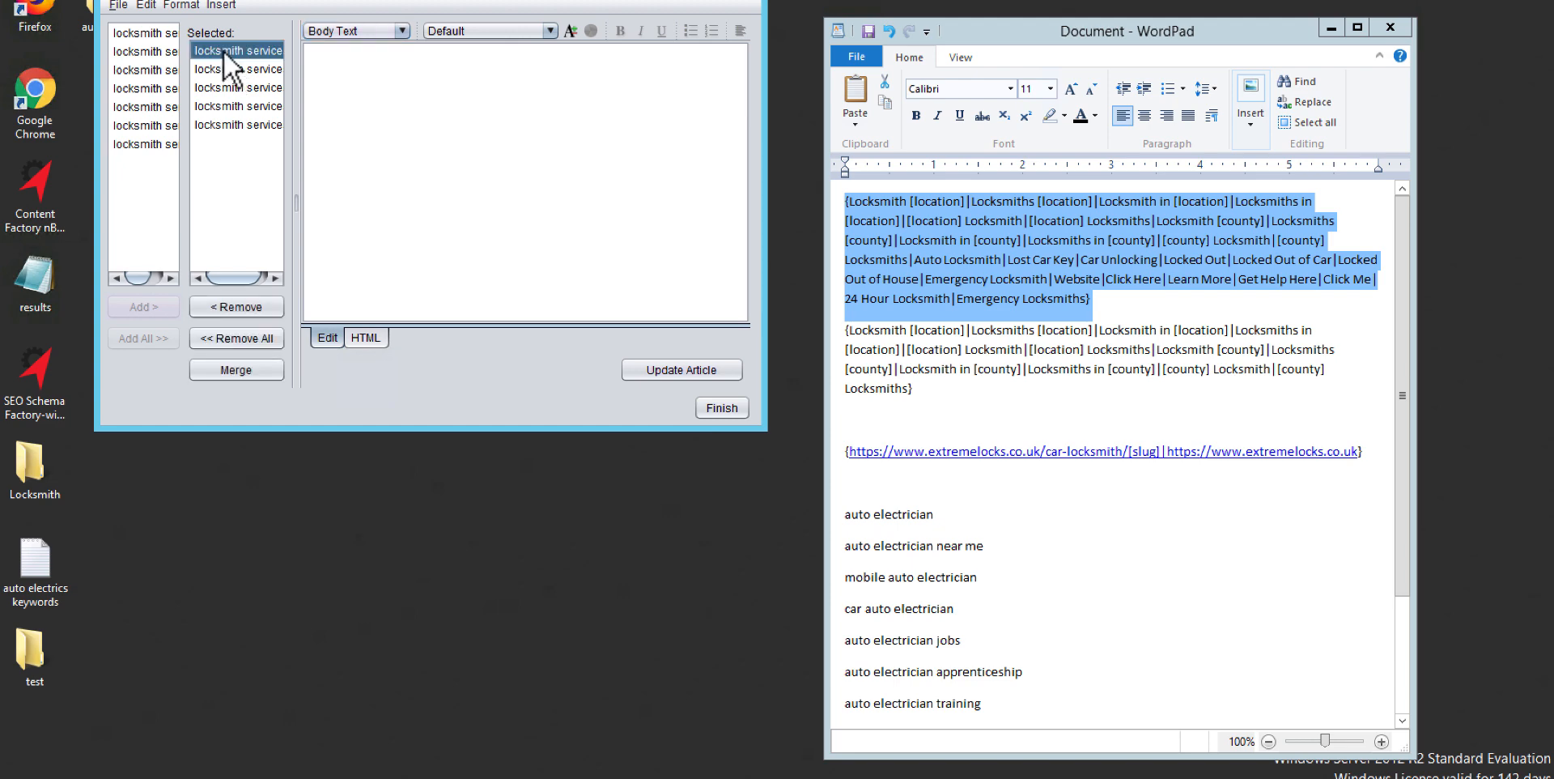
{"action": "left_click", "coordinate": [233, 122], "text": "shift"}
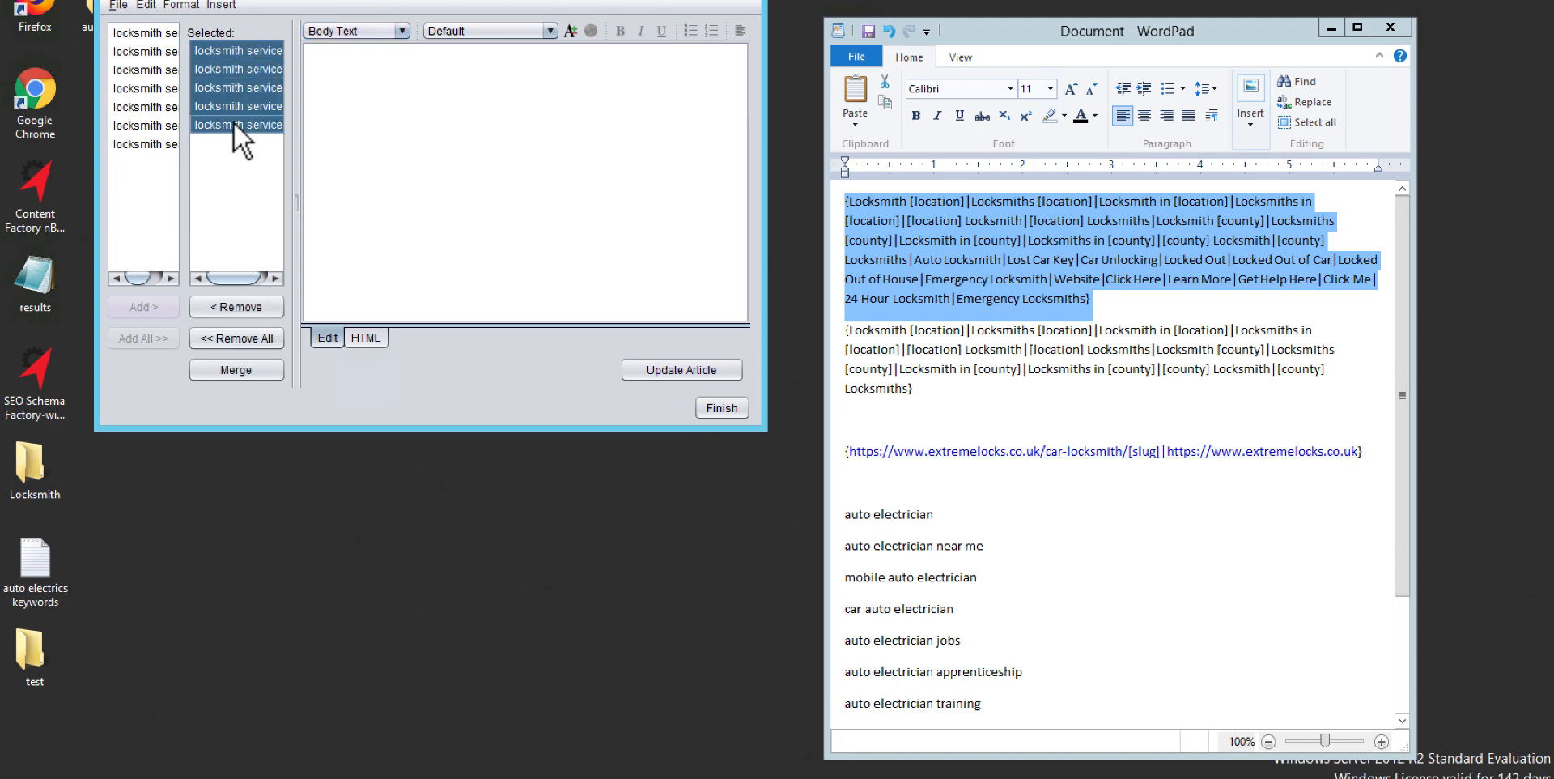
{"action": "left_click", "coordinate": [241, 374]}
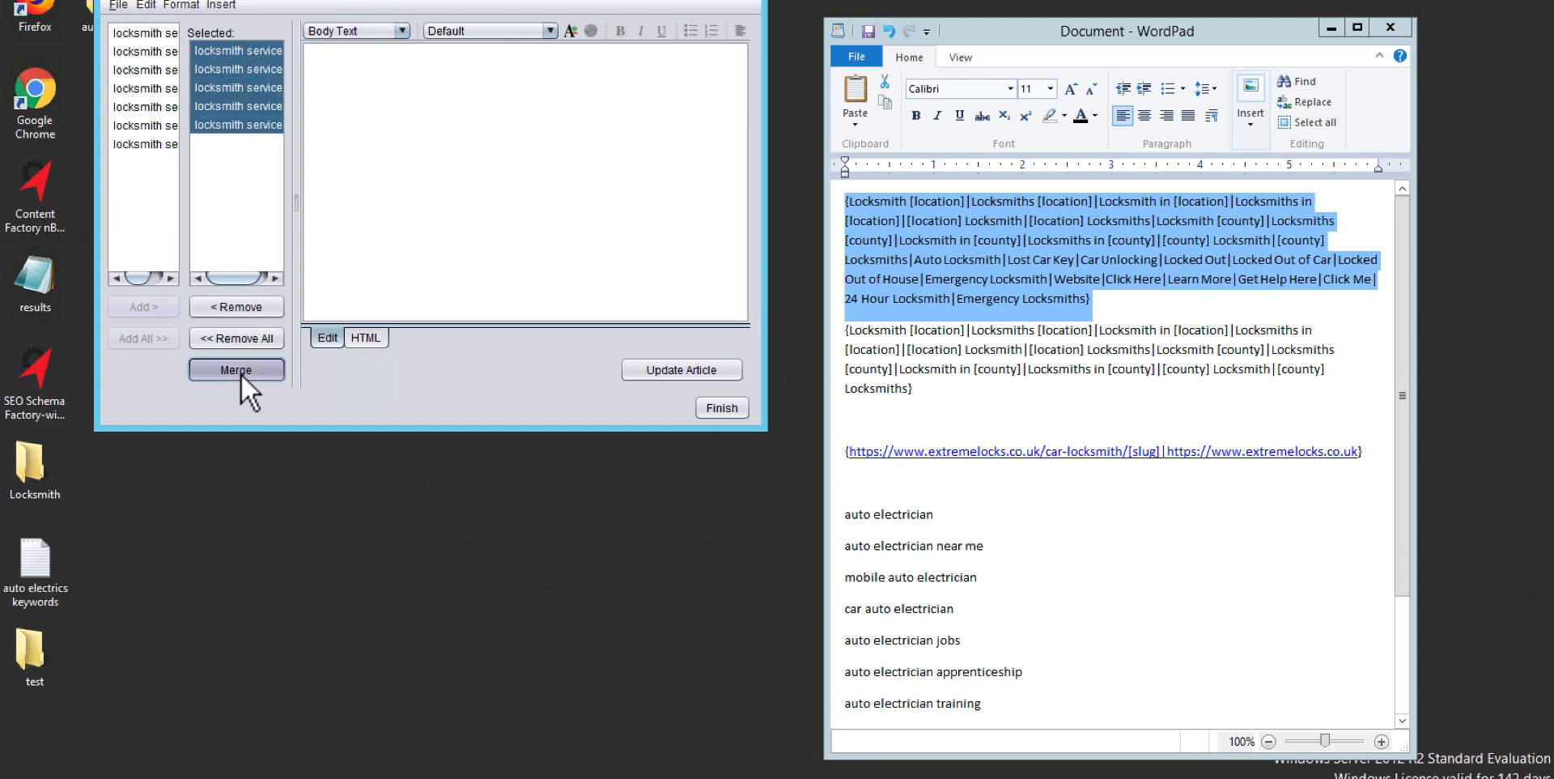
{"action": "left_click", "coordinate": [225, 303]}
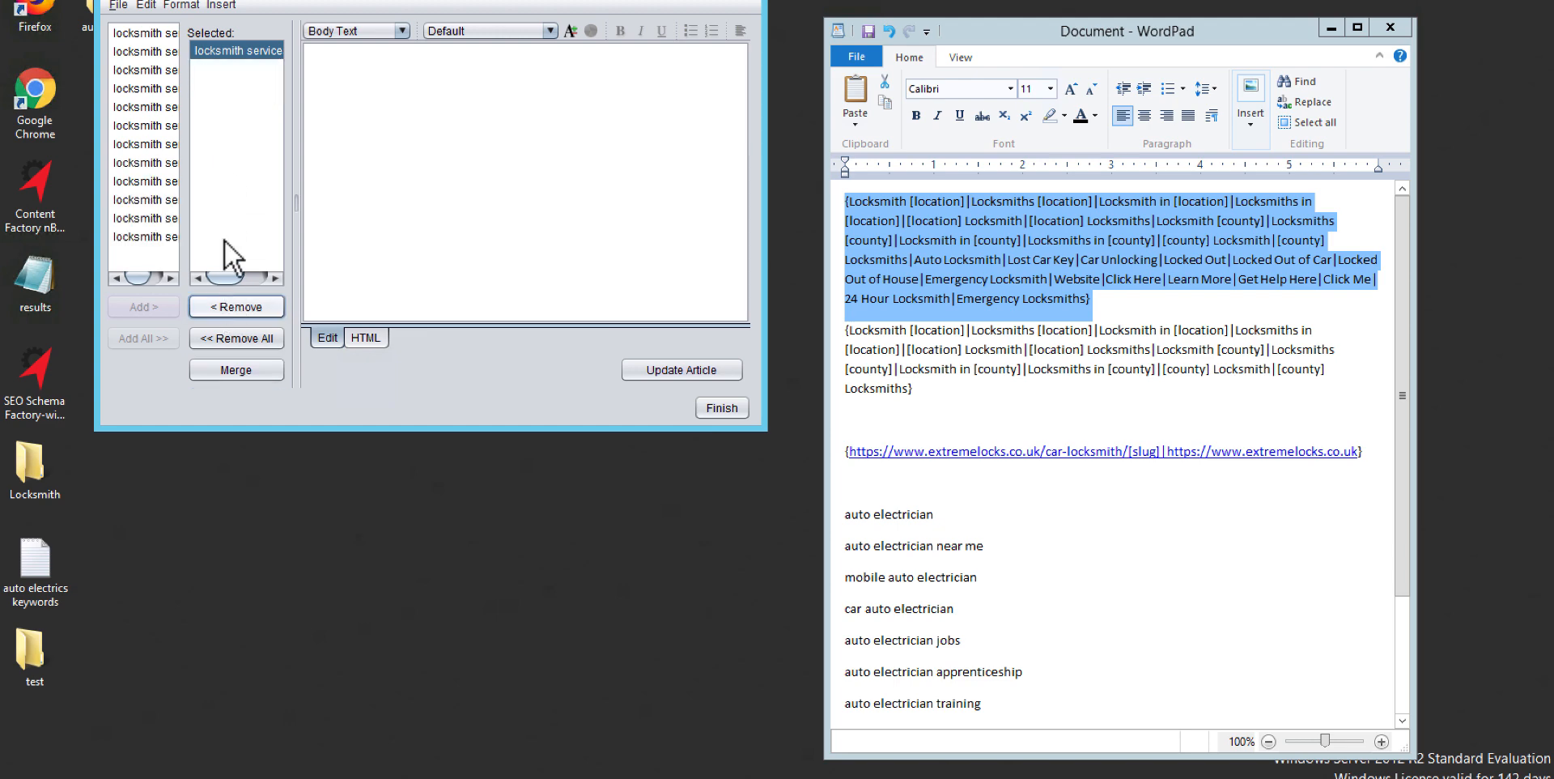
Open the merged article to check its text and embedded videos, finish the assembly and confirm spinning it
{"action": "left_click", "coordinate": [231, 48]}
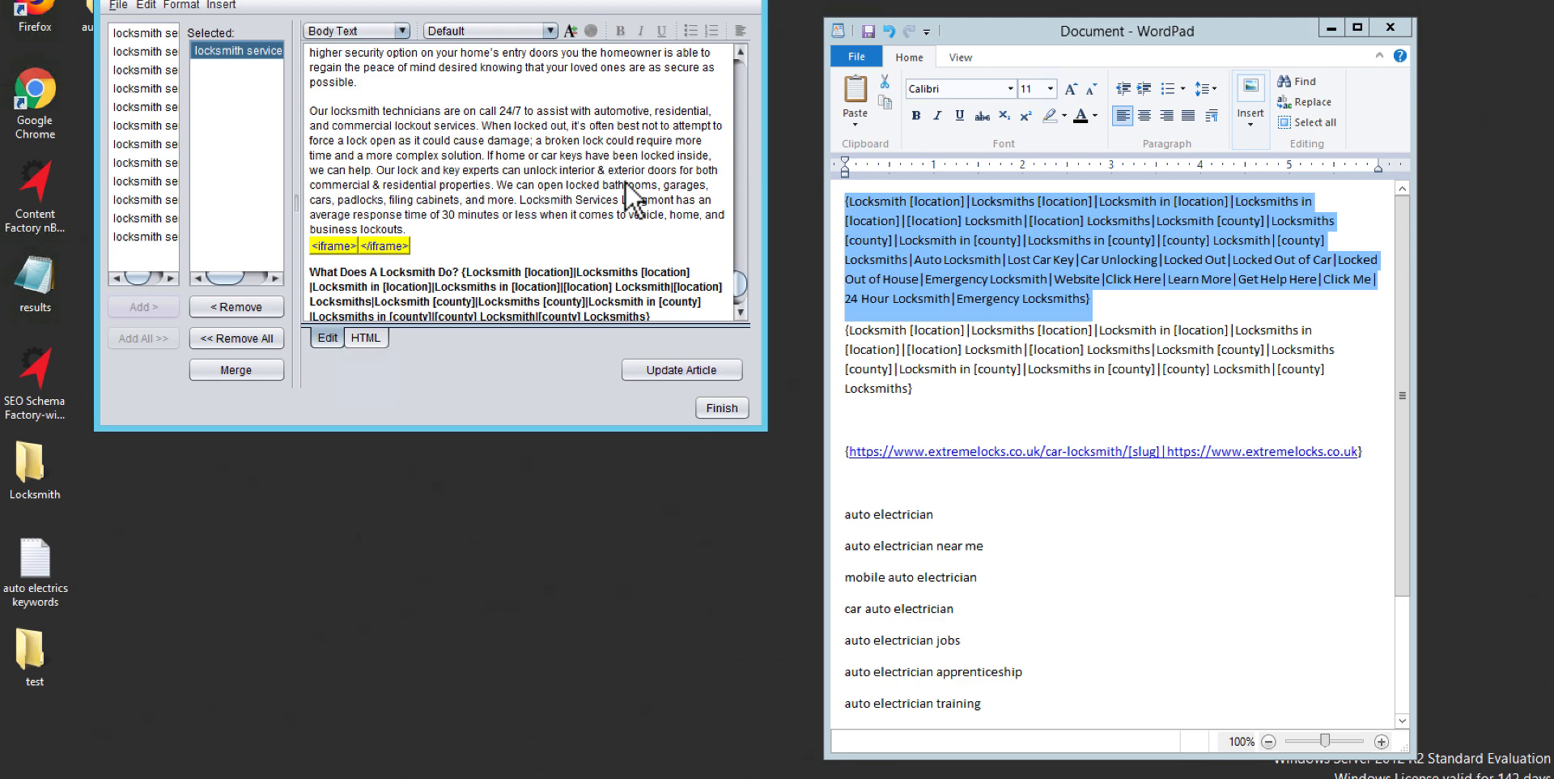
{"action": "scroll", "coordinate": [522, 211], "scroll_direction": "down", "scroll_amount": 4}
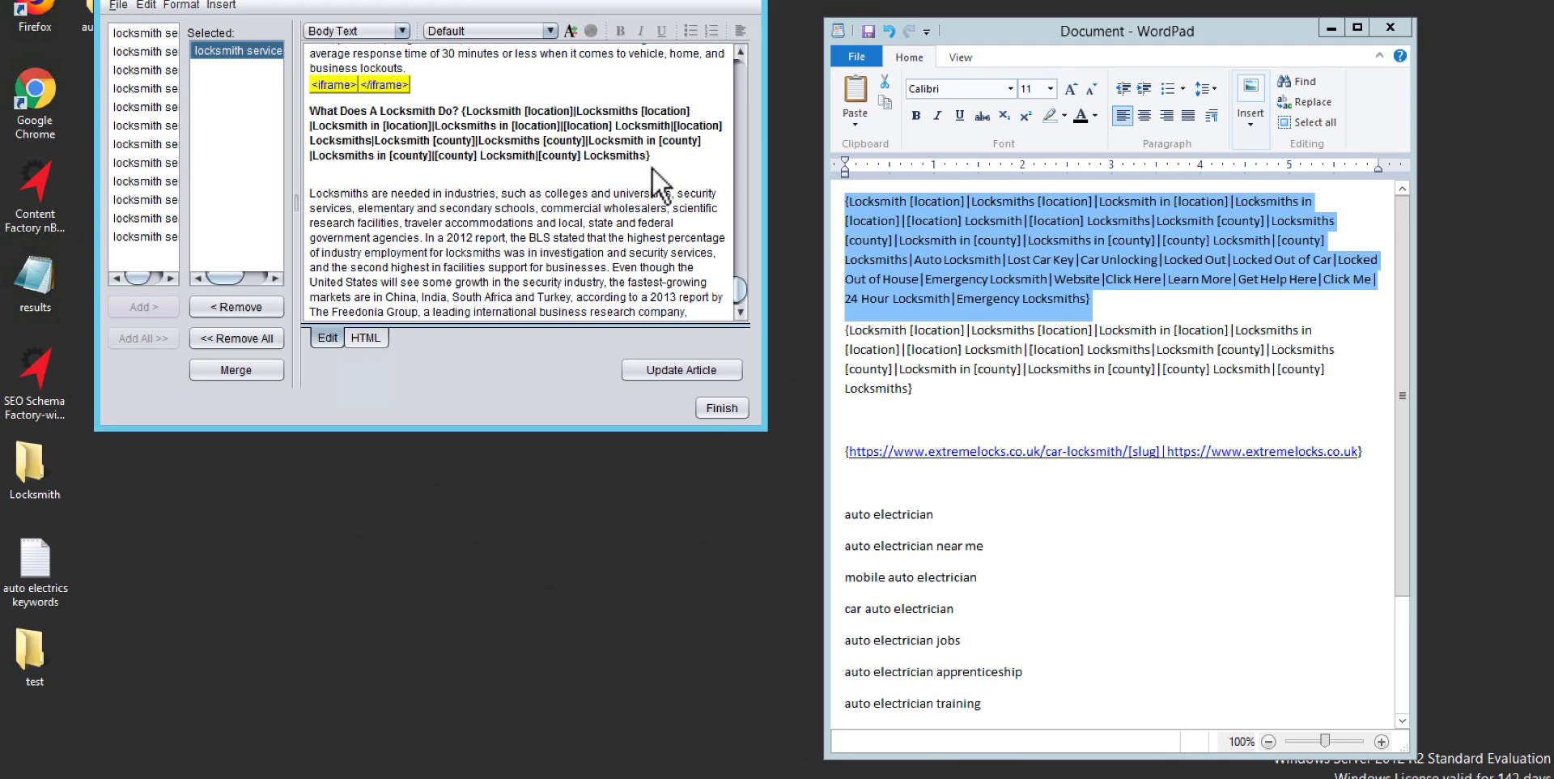
{"action": "mouse_move", "coordinate": [738, 285]}
{"action": "left_mouse_down"}
{"action": "mouse_move", "coordinate": [723, 73]}
{"action": "mouse_move", "coordinate": [746, 293]}
{"action": "left_mouse_up"}
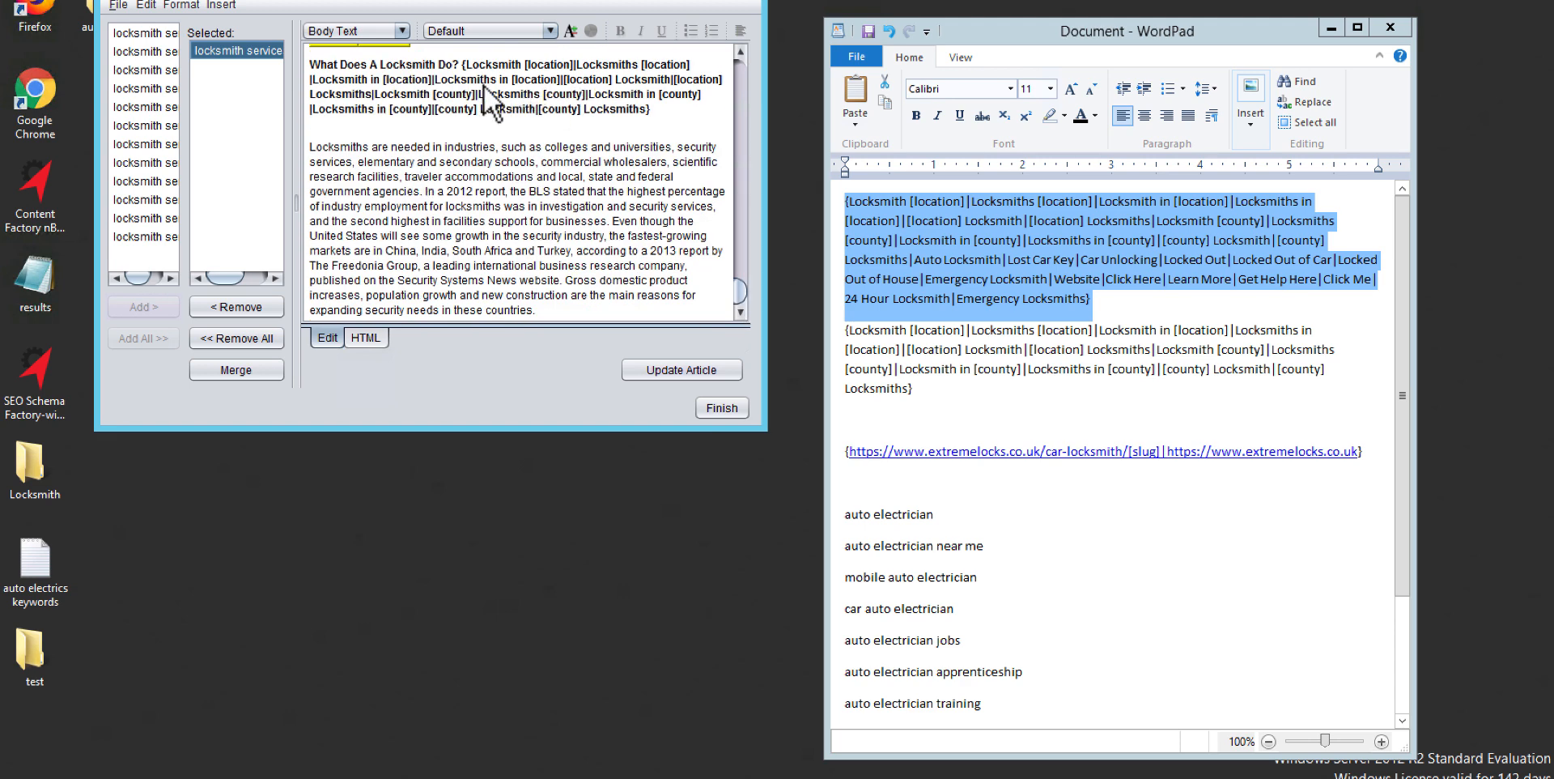
{"action": "left_click", "coordinate": [733, 408]}
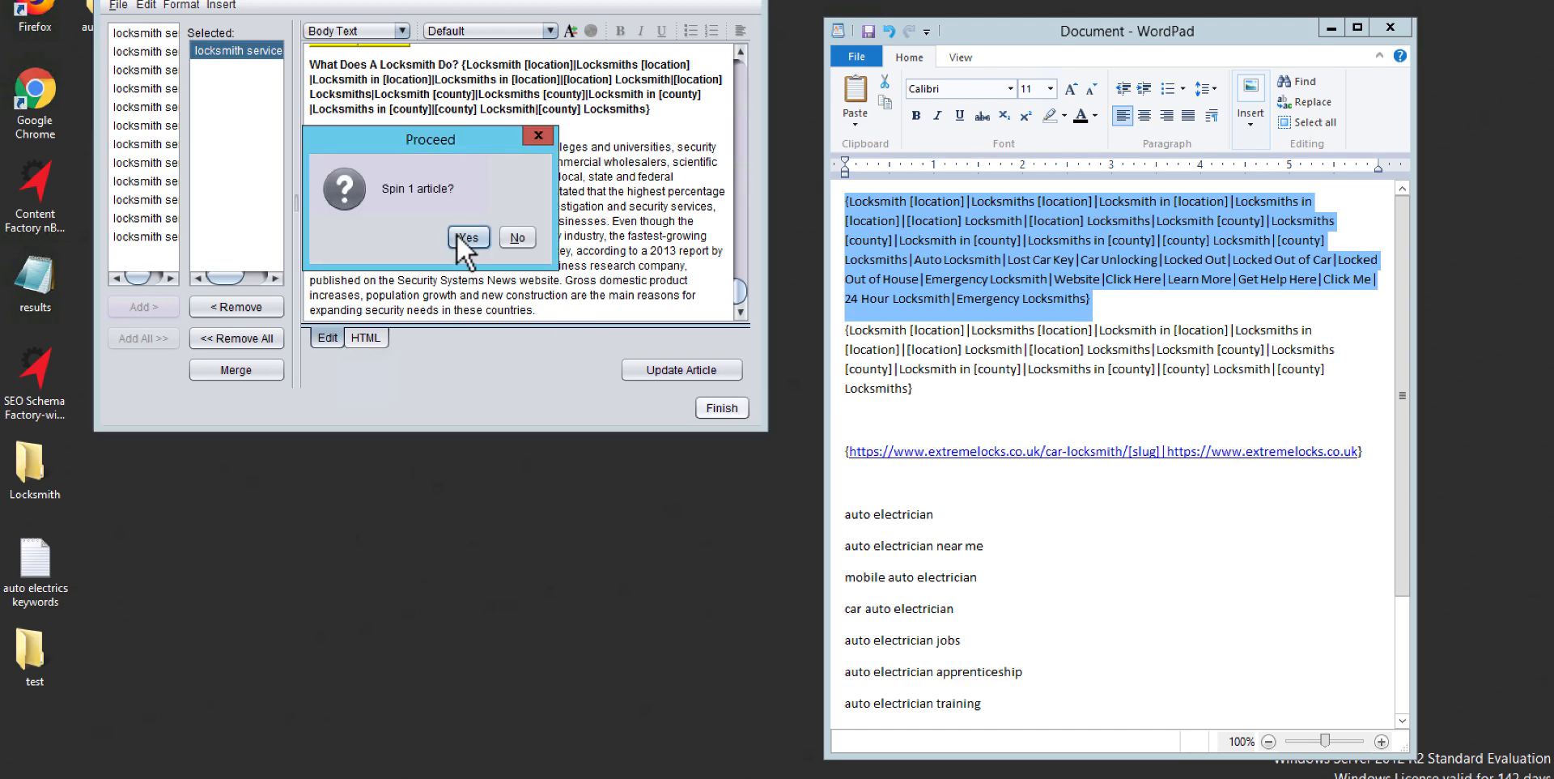
{"action": "left_click", "coordinate": [463, 235]}
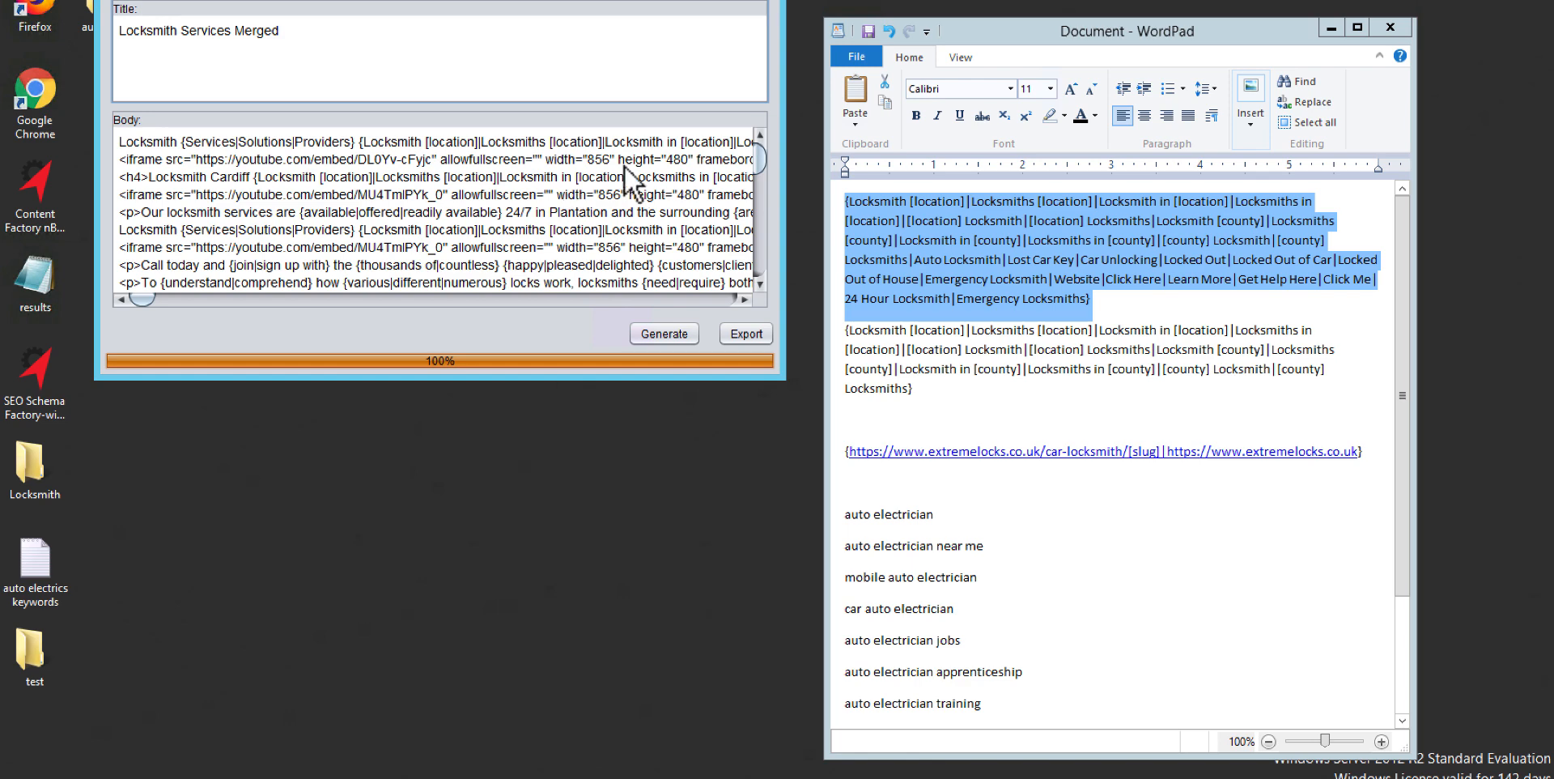
Export the spun Locksmith Services Merged article to the test folder on the Desktop
{"action": "left_click", "coordinate": [755, 330]}
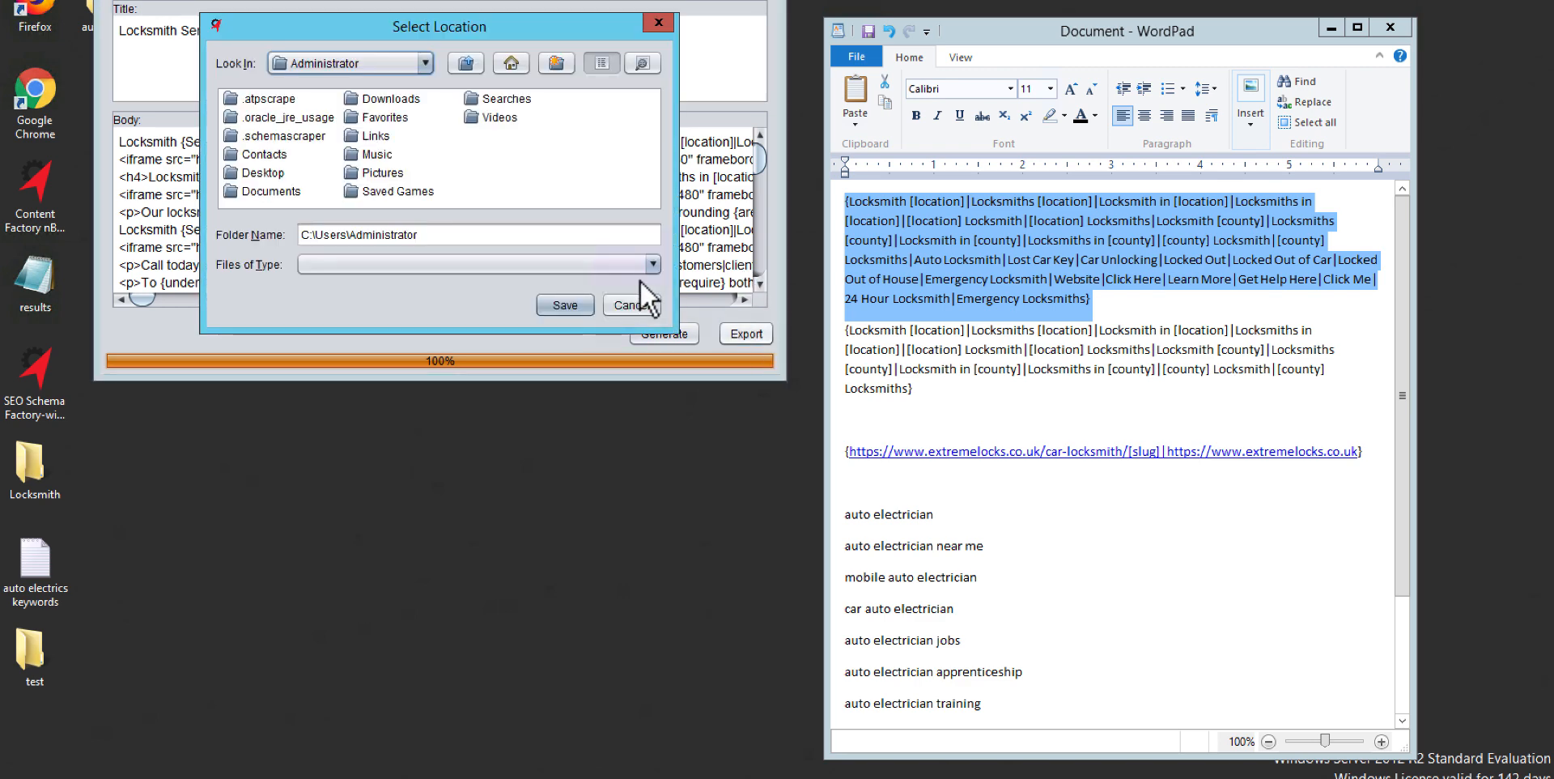
{"action": "double_click", "coordinate": [274, 173]}
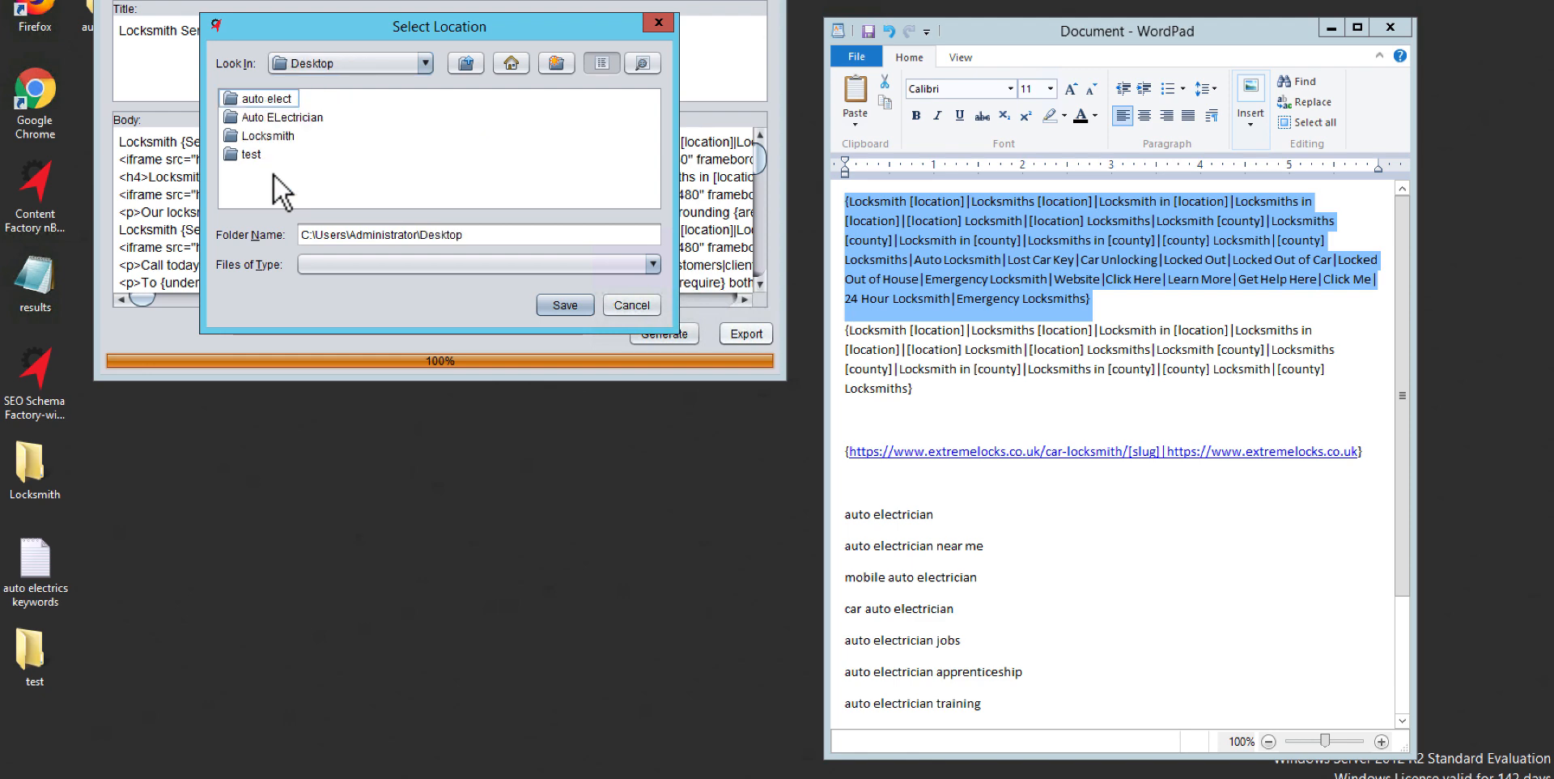
{"action": "left_click", "coordinate": [255, 153]}
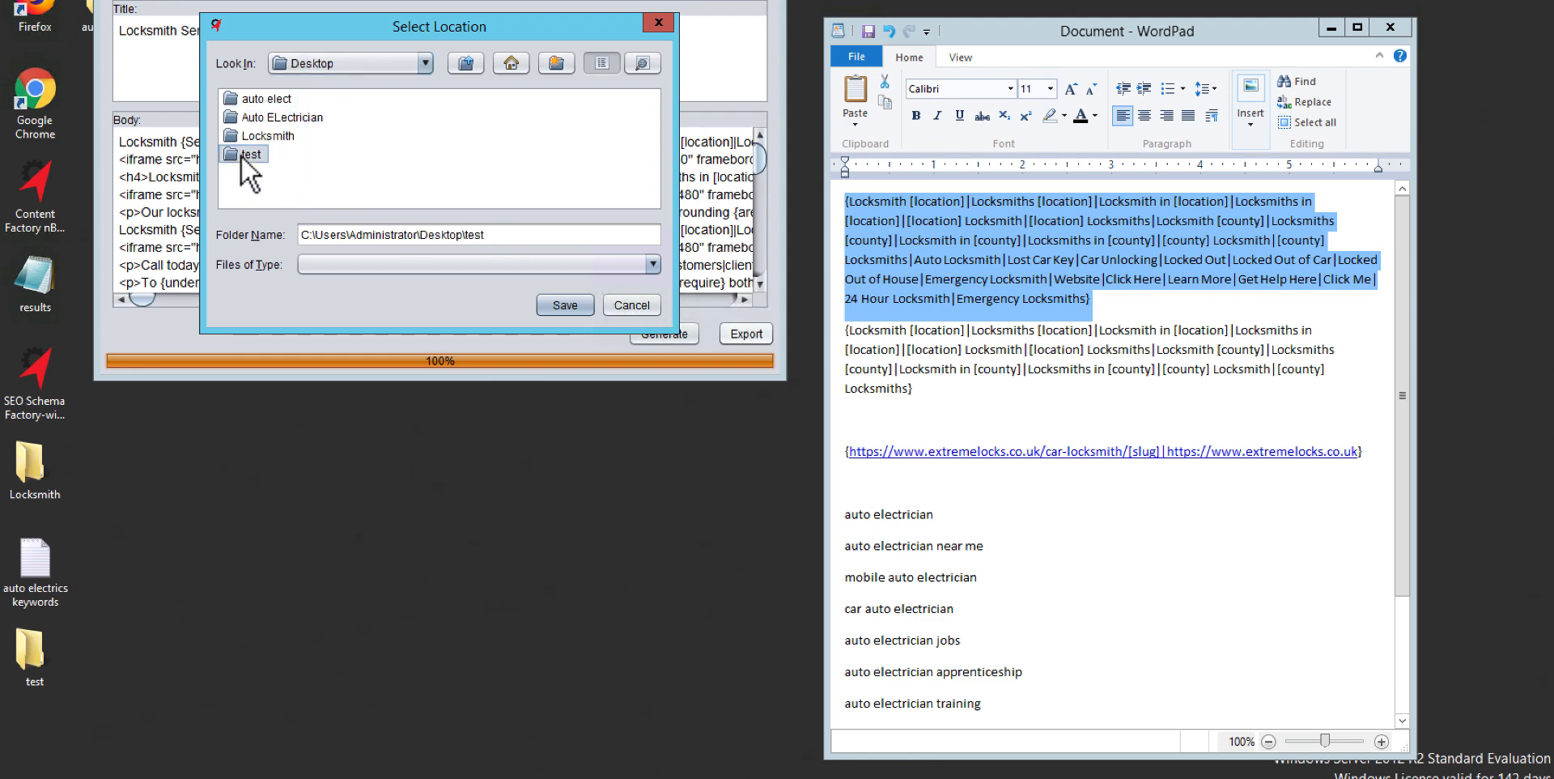
{"action": "left_click", "coordinate": [245, 155]}
{"action": "left_click", "coordinate": [226, 157]}
{"action": "double_click", "coordinate": [225, 157]}
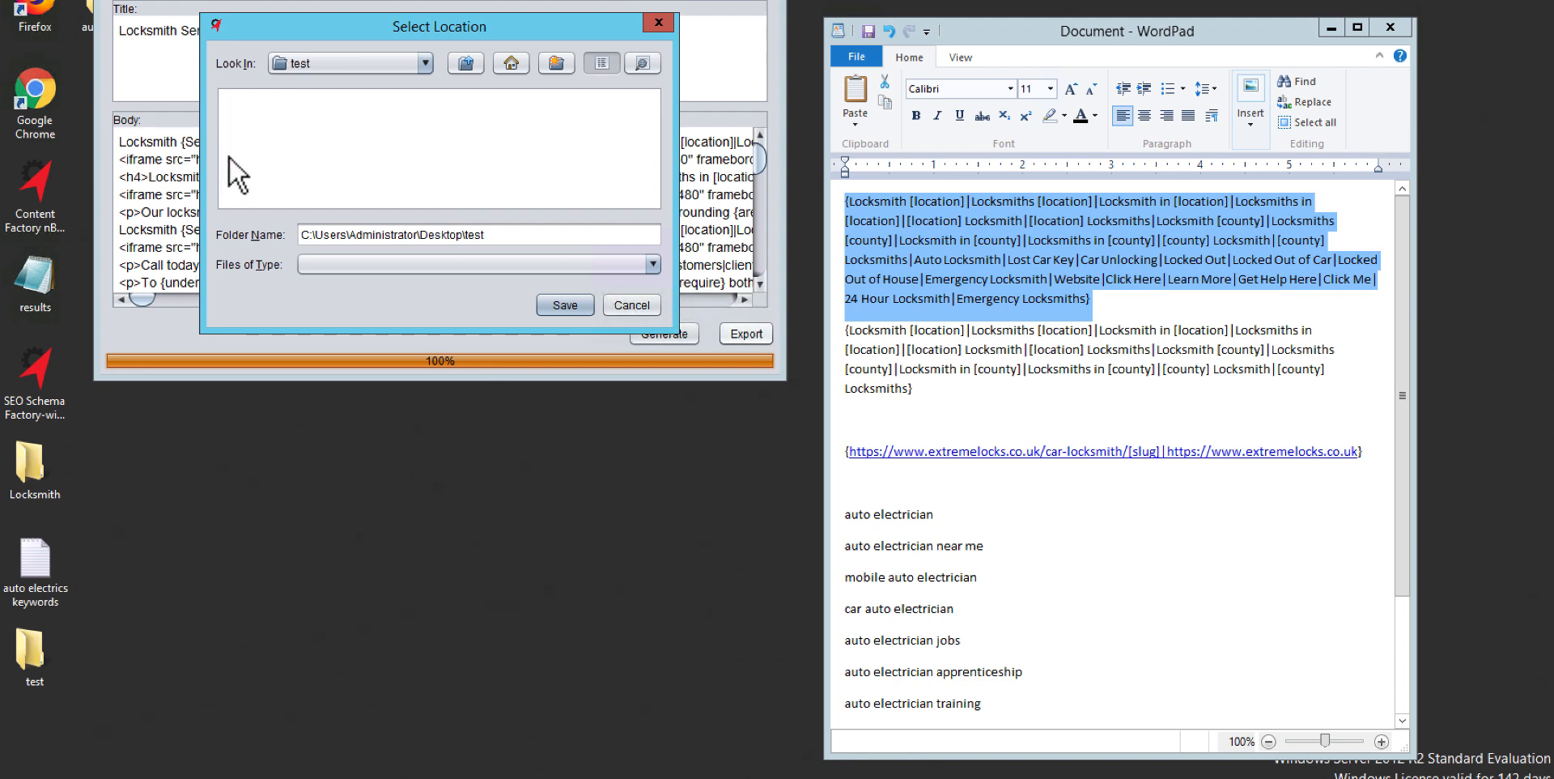
{"action": "left_click", "coordinate": [567, 306]}
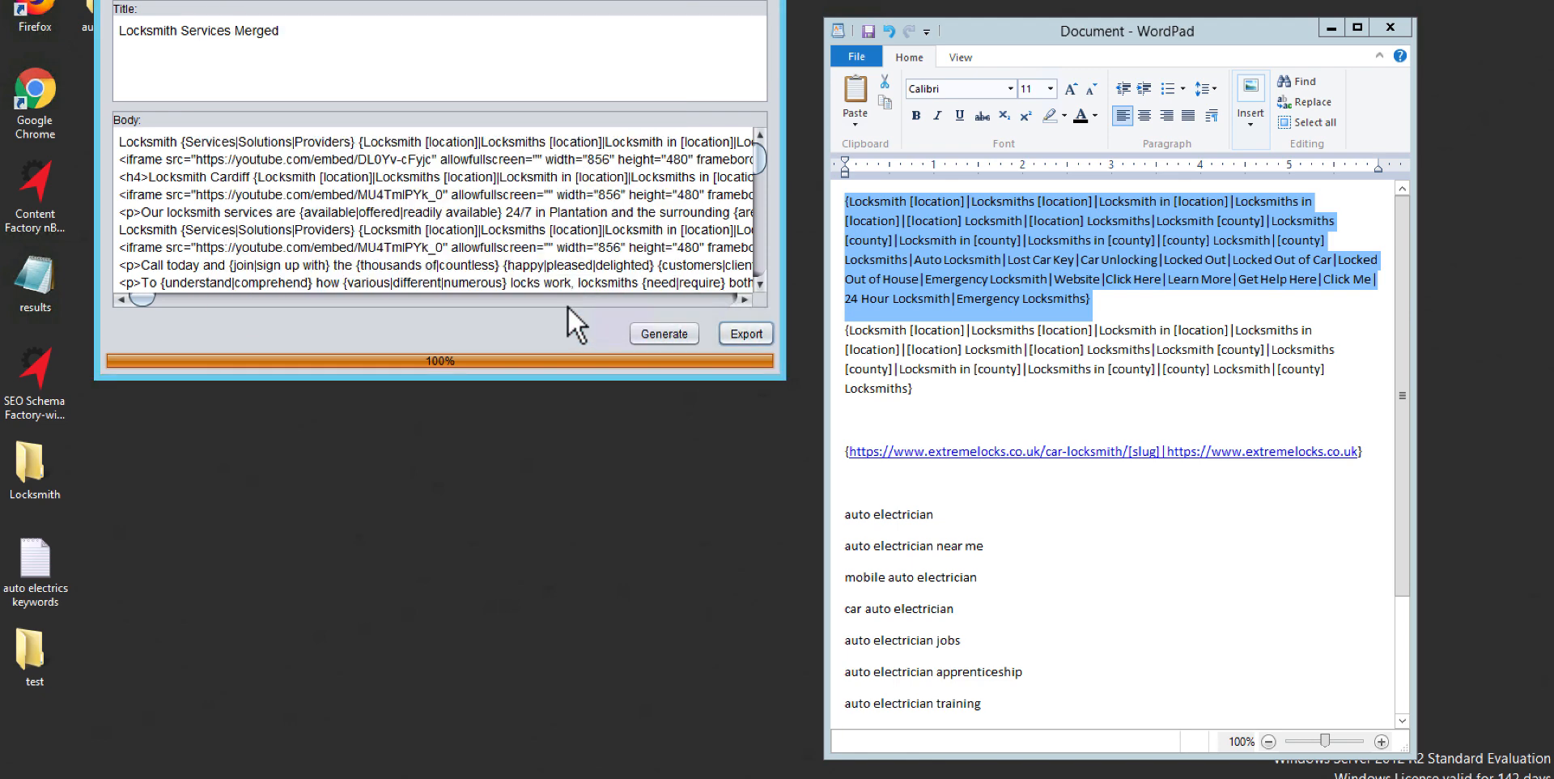
Open the exported body file from the Desktop's test folder in Notepad and copy its entire text
{"action": "double_click", "coordinate": [27, 657]}
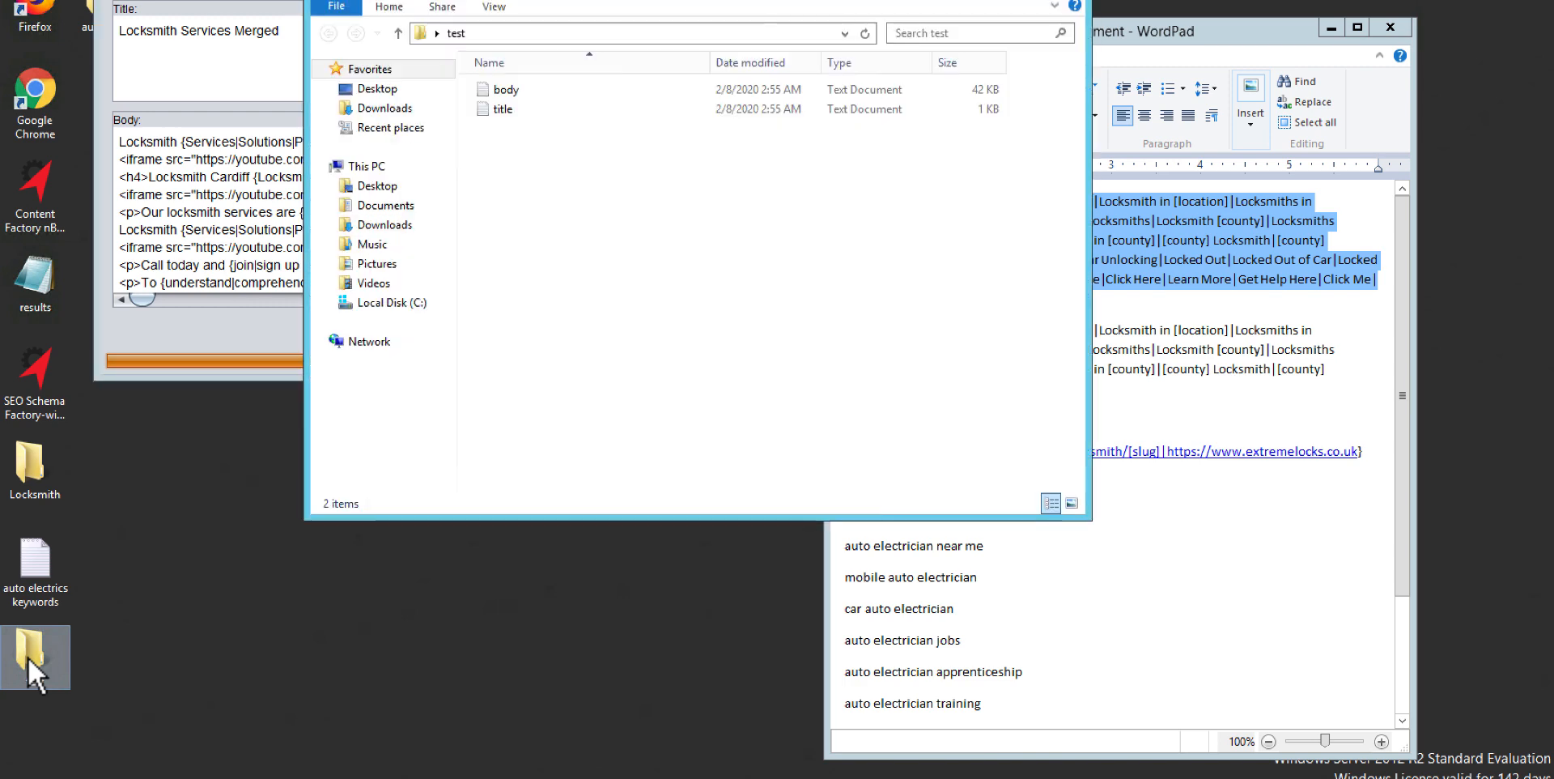
{"action": "double_click", "coordinate": [503, 89]}
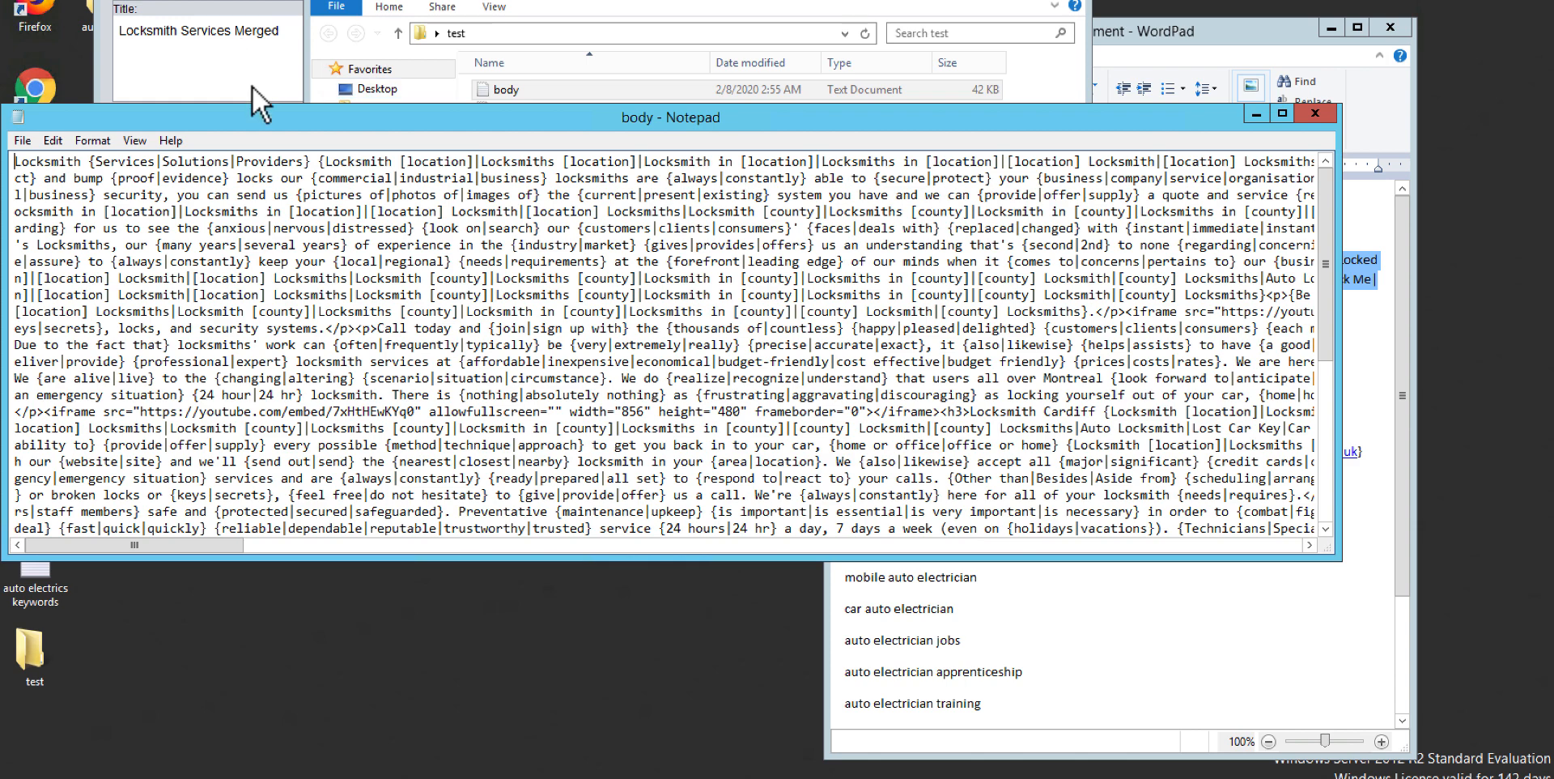
{"action": "right_click", "coordinate": [290, 231]}
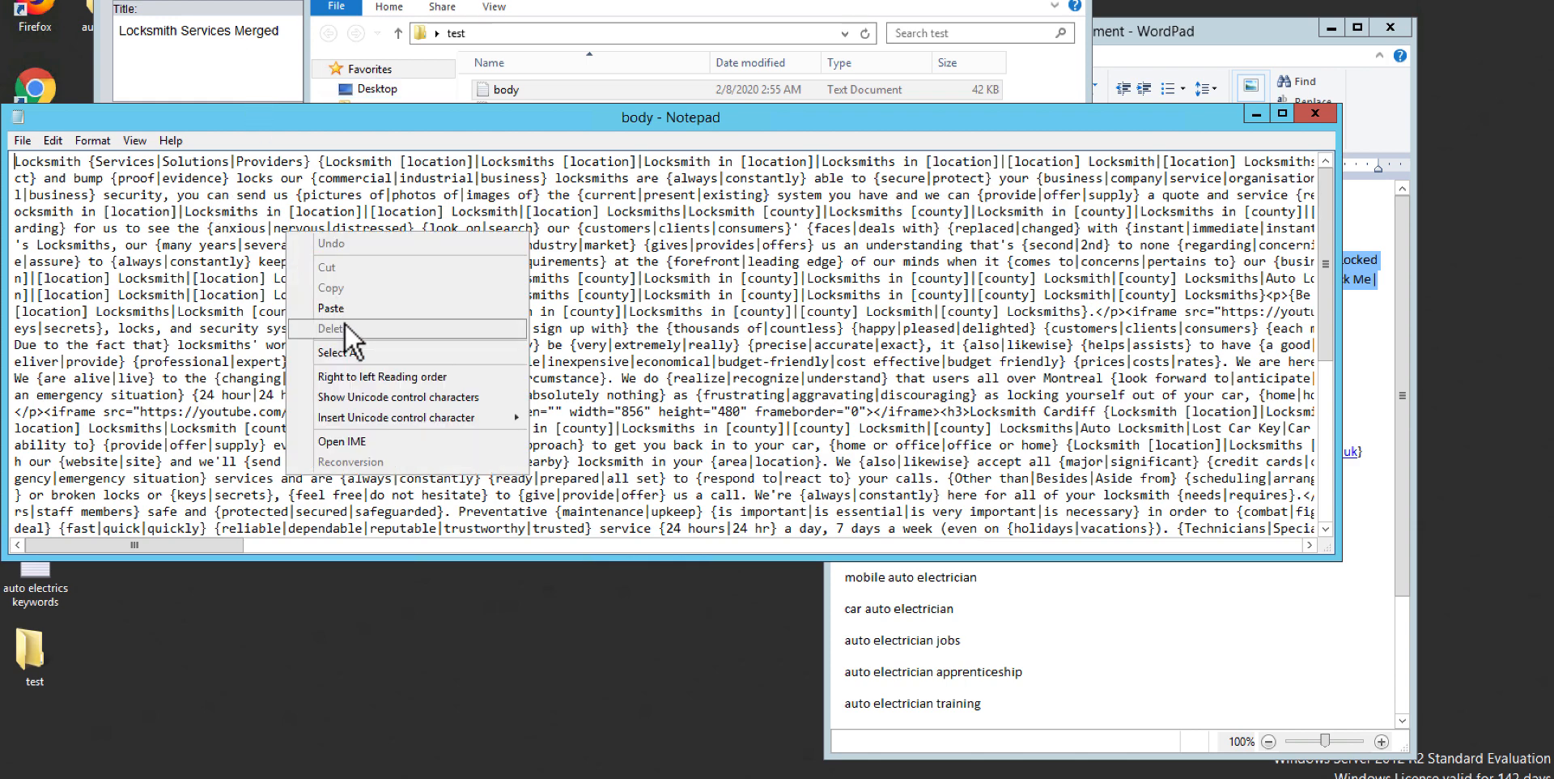
{"action": "left_click", "coordinate": [360, 353]}
{"action": "right_click", "coordinate": [434, 283]}
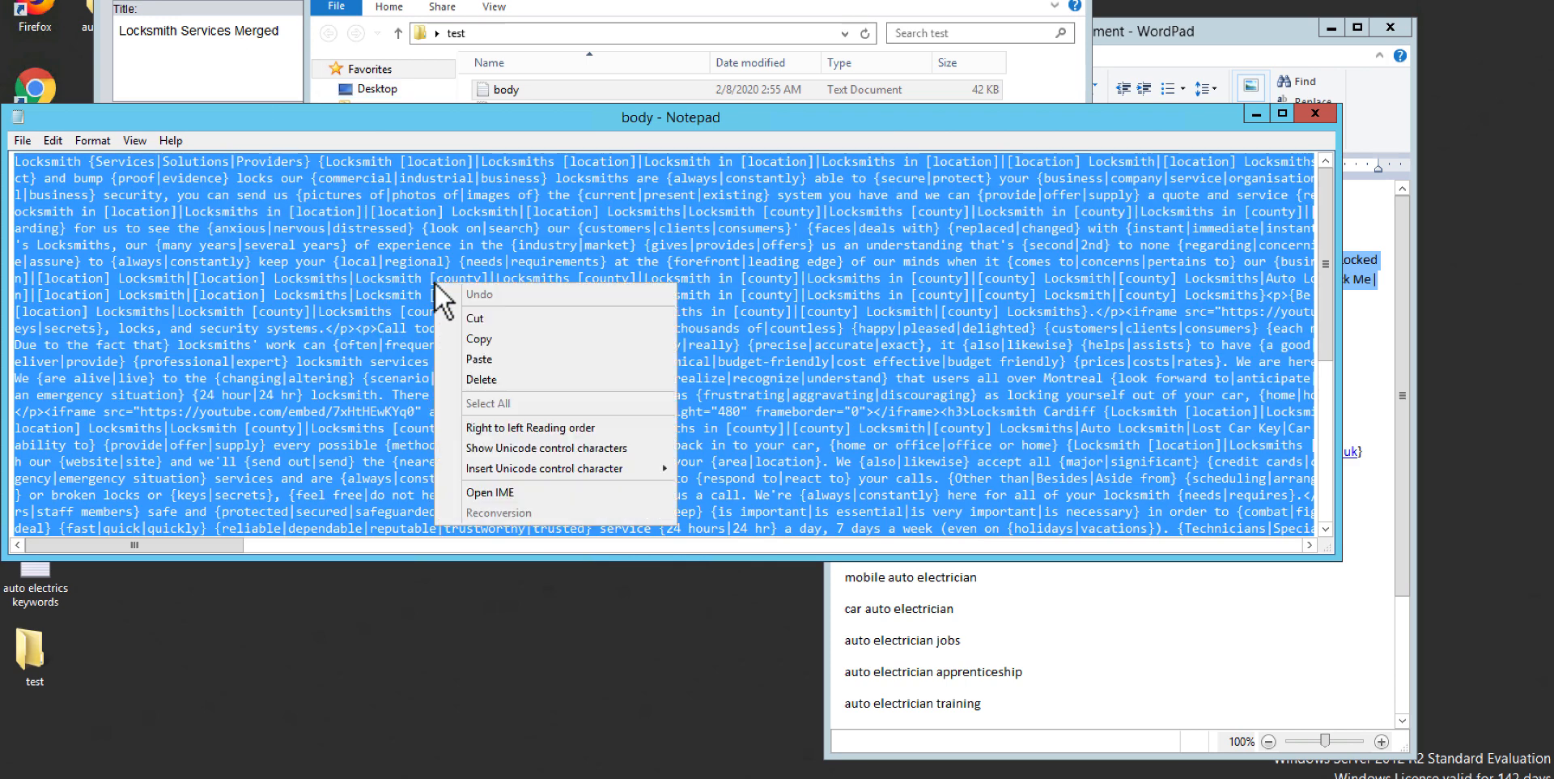
{"action": "left_click", "coordinate": [479, 340]}
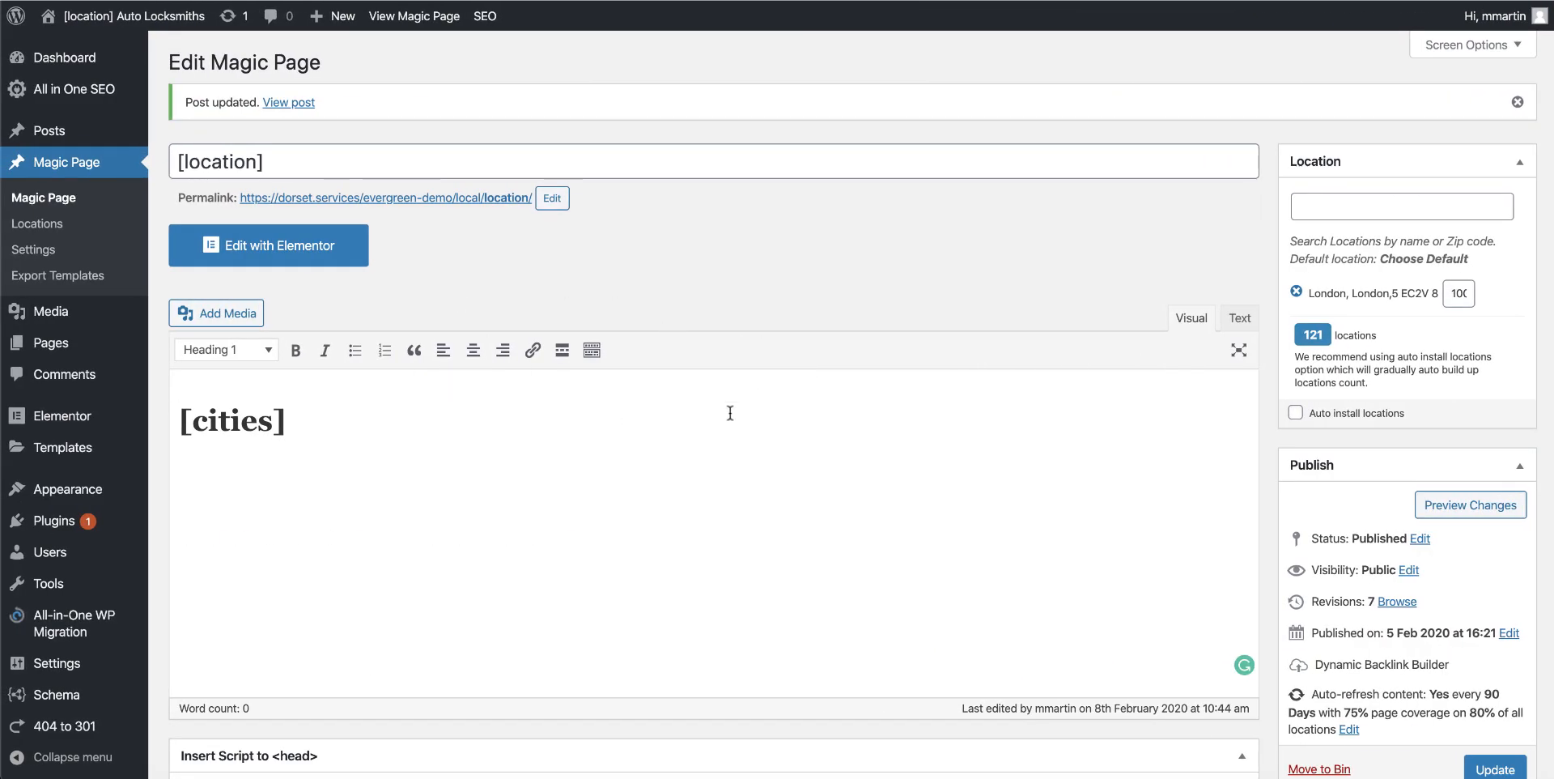
Switch to the [location] Magic Page in WordPress and paste the copied article into its content as HTML text
{"action": "scroll", "coordinate": [1188, 477], "scroll_direction": "down", "scroll_amount": 2}
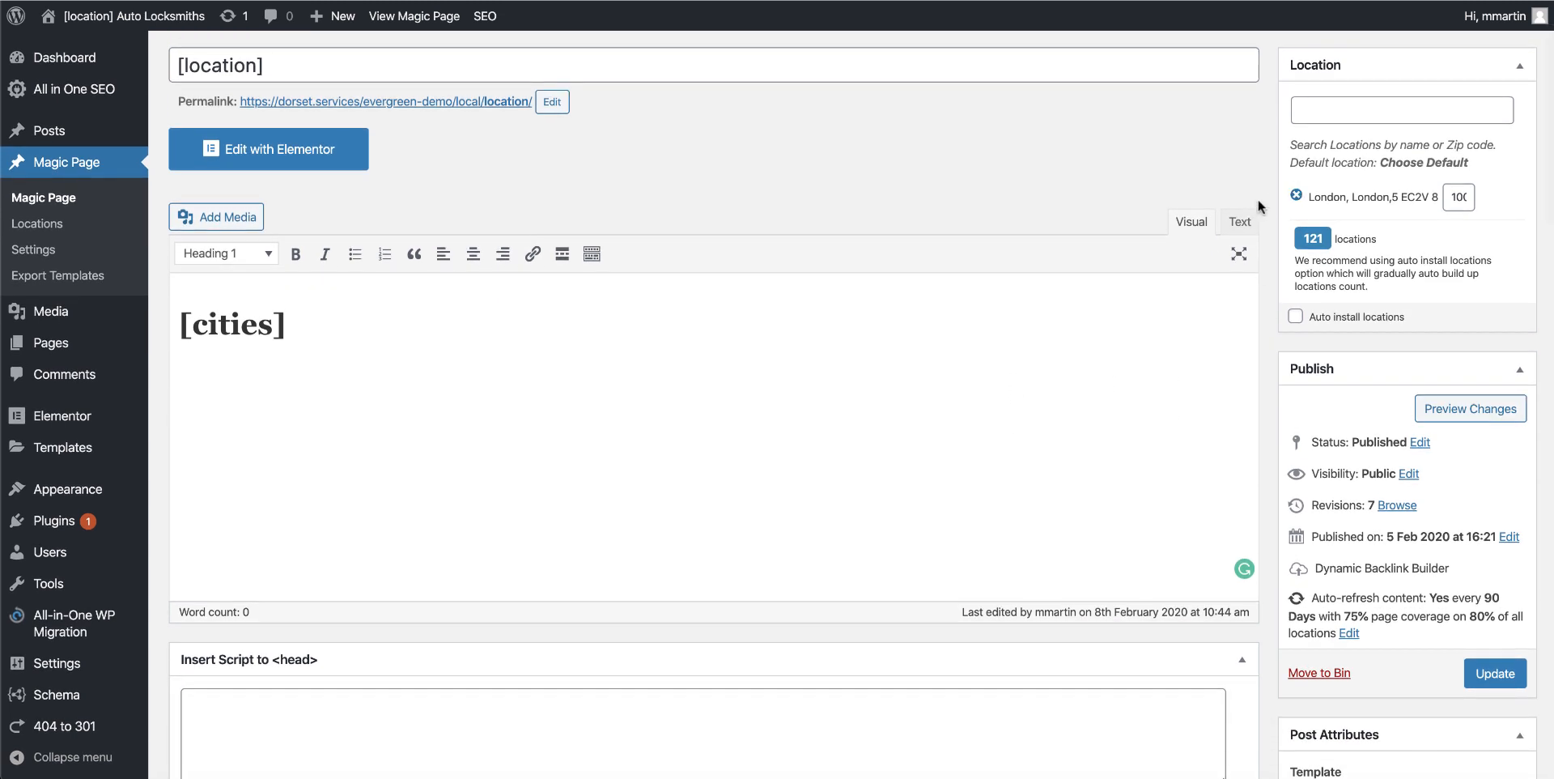
{"action": "left_click", "coordinate": [1245, 221]}
{"action": "scroll", "coordinate": [829, 334], "scroll_direction": "down", "scroll_amount": 1}
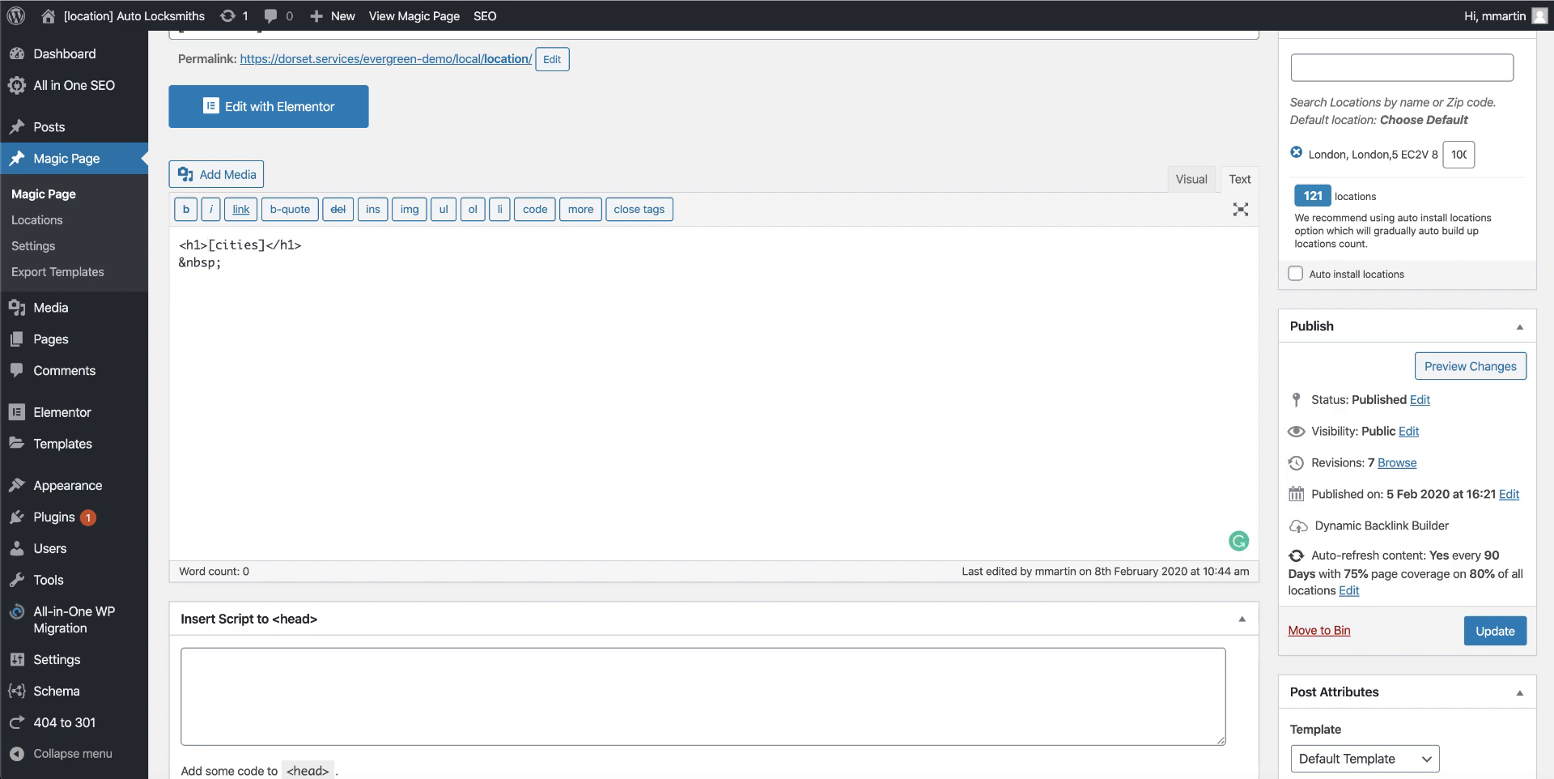
{"action": "key", "text": "super+v"}
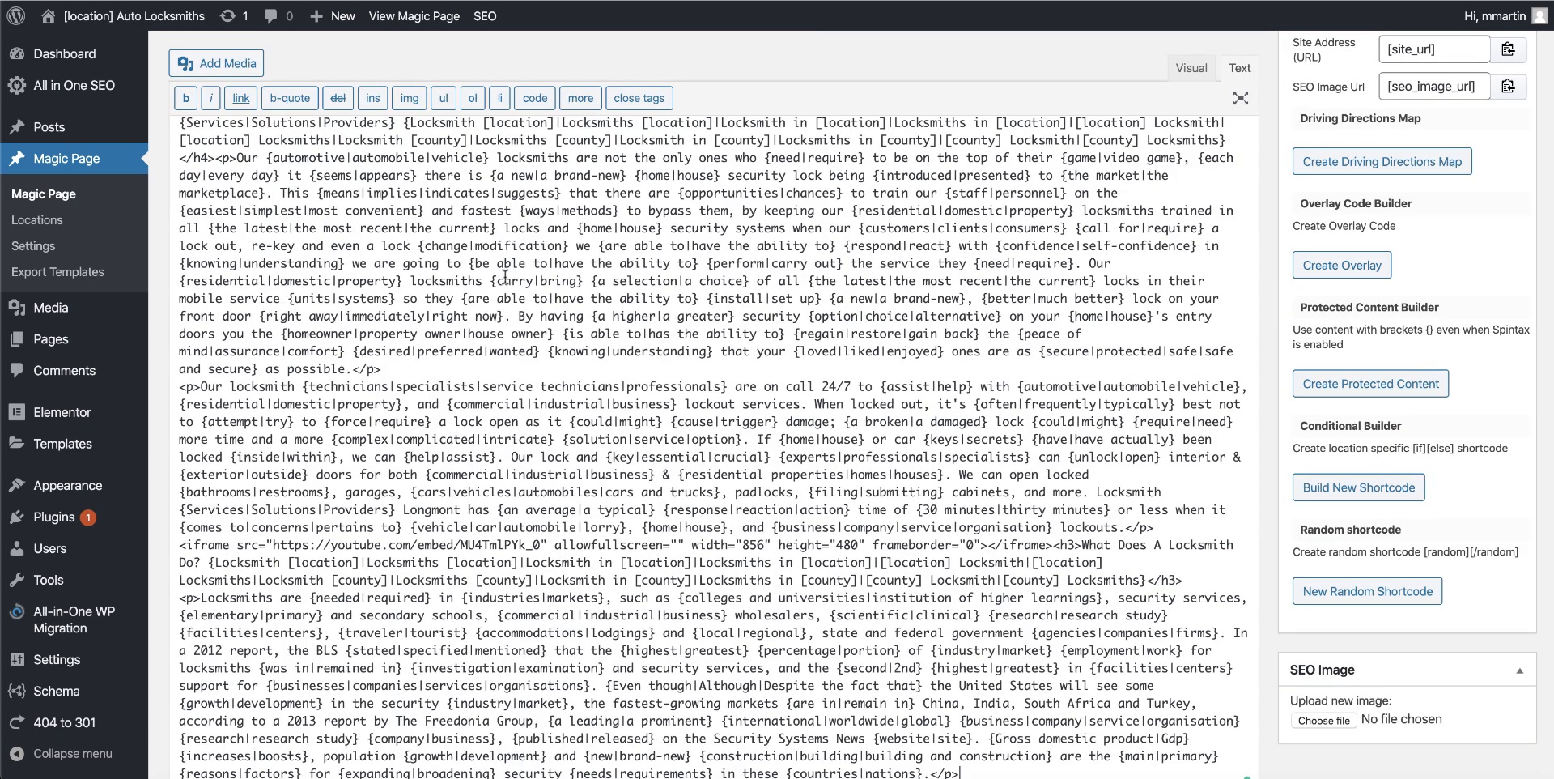
Examine the pasted article in the visual editor, including its headings, location spintax and embedded YouTube videos
{"action": "left_click", "coordinate": [1185, 70]}
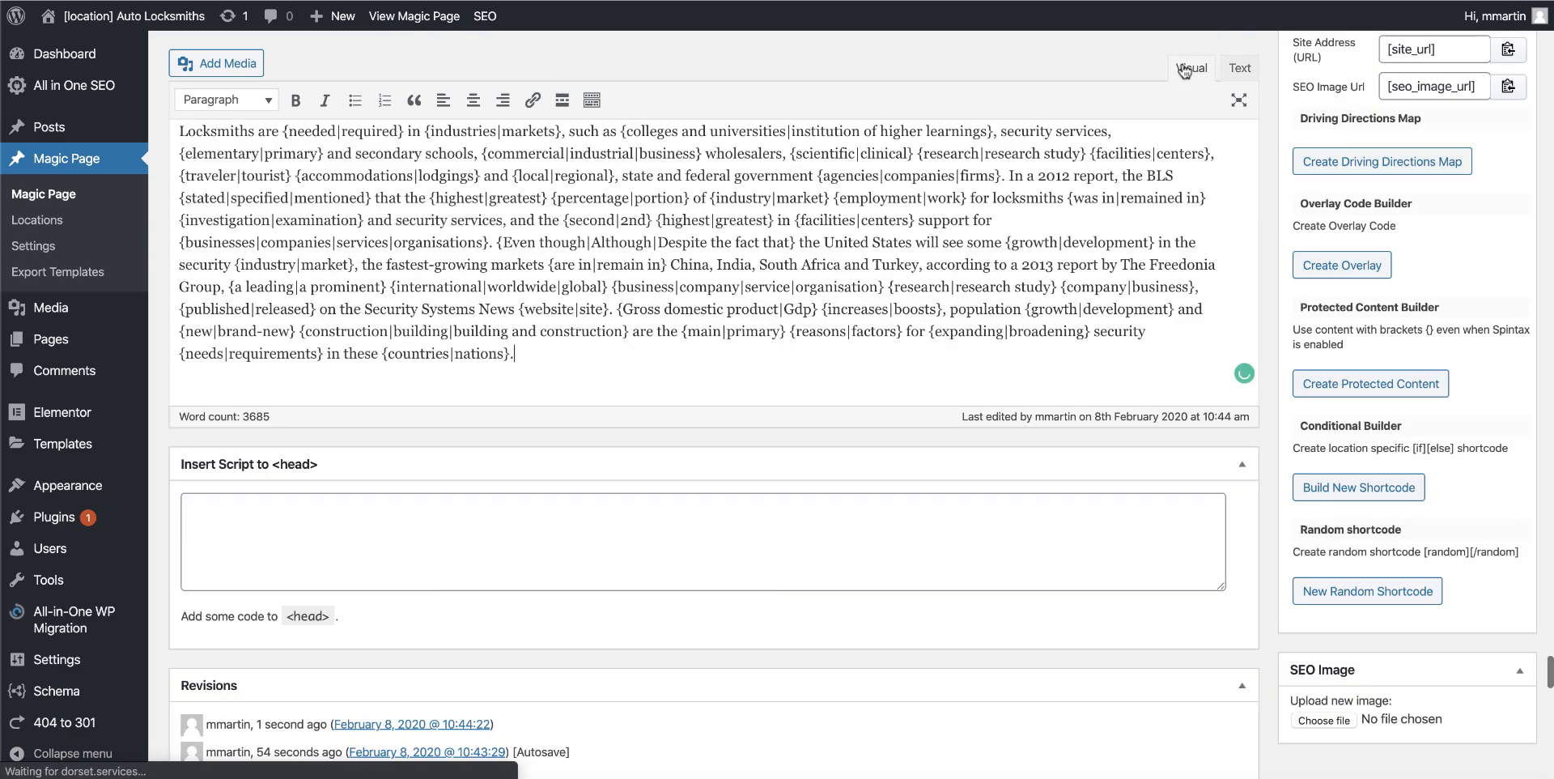
{"action": "scroll", "coordinate": [927, 254], "scroll_direction": "up", "scroll_amount": 15}
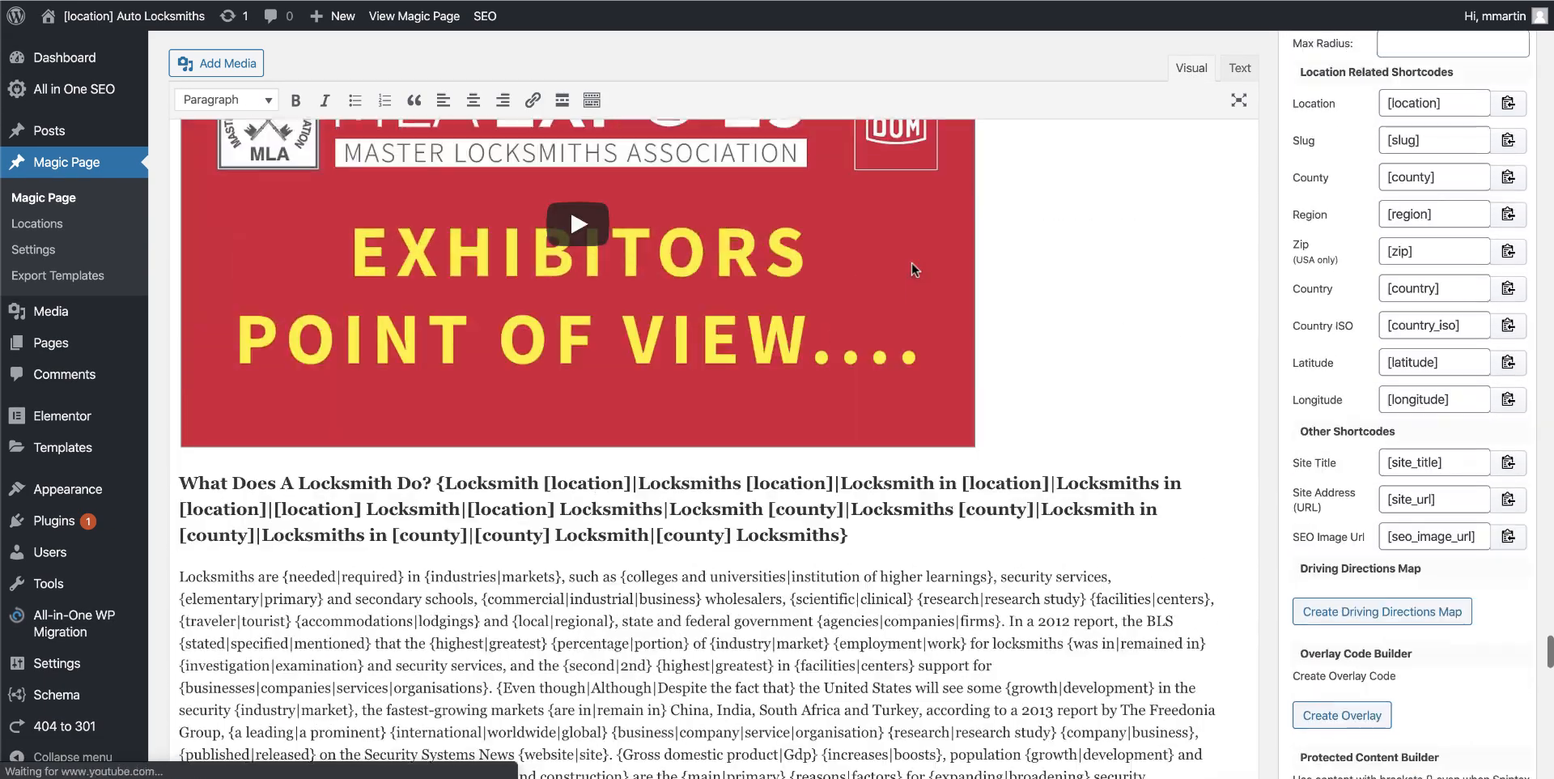
{"action": "scroll", "coordinate": [912, 264], "scroll_direction": "up", "scroll_amount": 10}
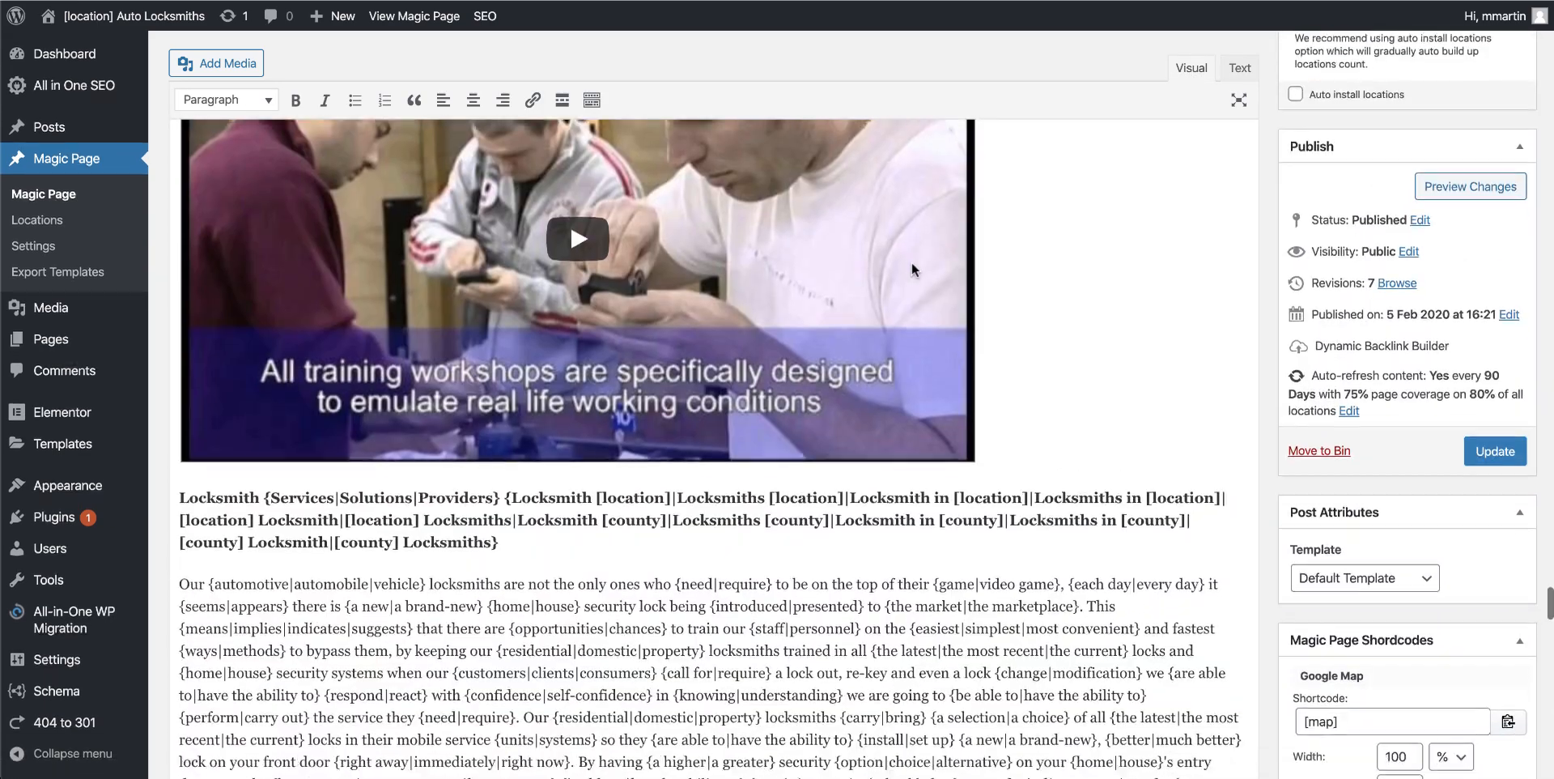
{"action": "scroll", "coordinate": [810, 478], "scroll_direction": "up", "scroll_amount": 10}
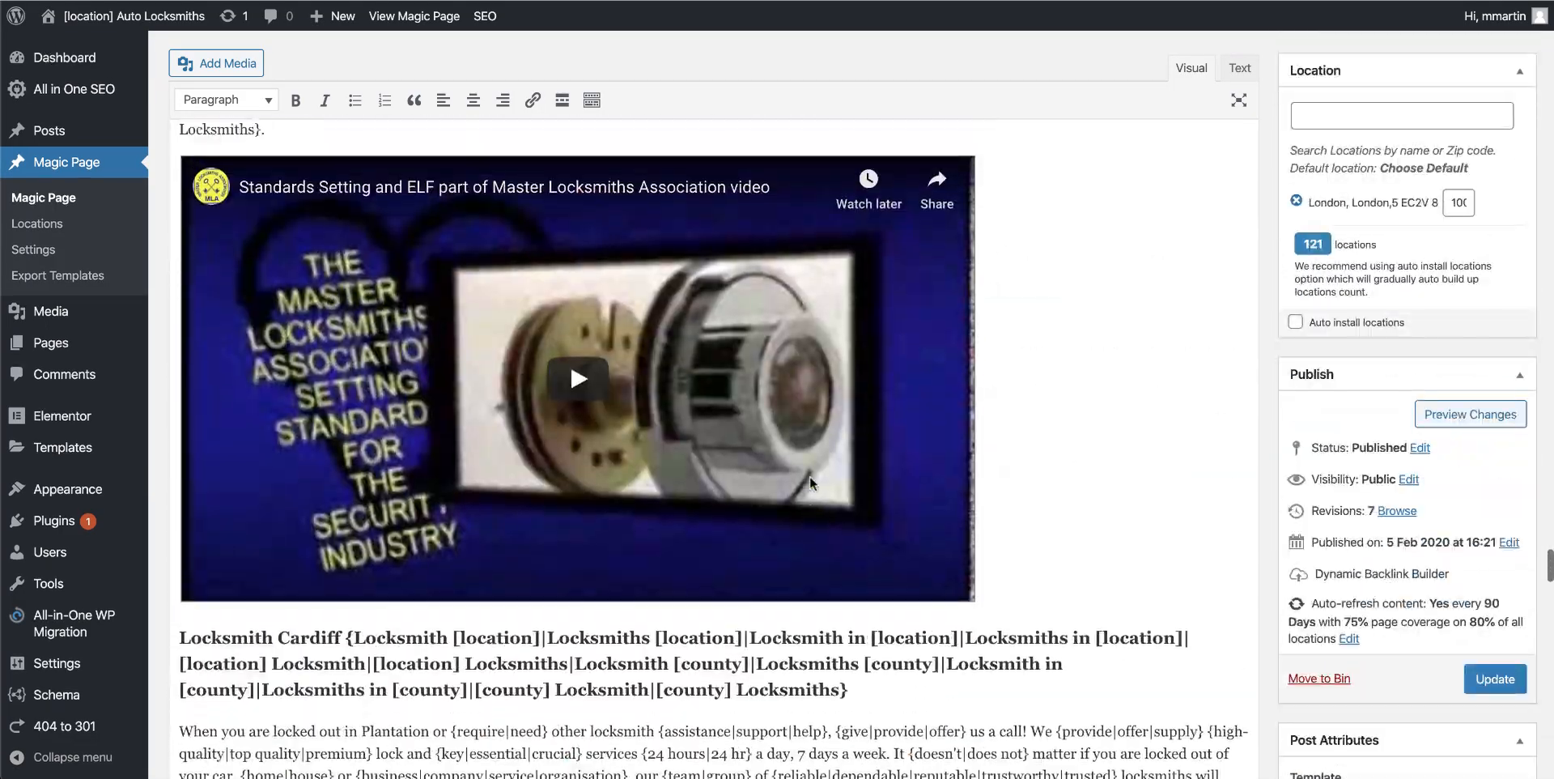
{"action": "scroll", "coordinate": [811, 478], "scroll_direction": "up", "scroll_amount": 2}
{"action": "scroll", "coordinate": [843, 337], "scroll_direction": "down", "scroll_amount": 15}
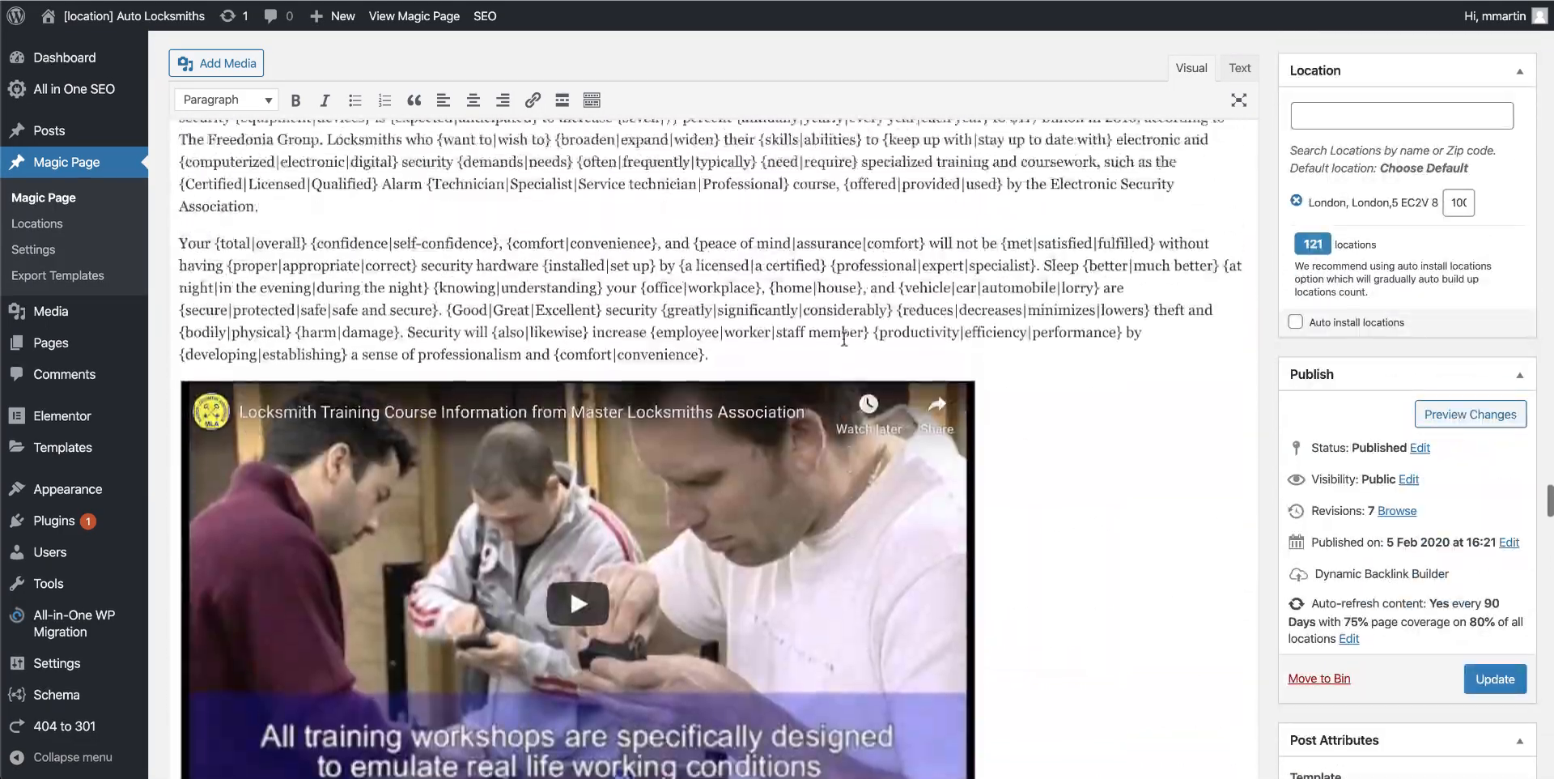
{"action": "scroll", "coordinate": [844, 337], "scroll_direction": "up", "scroll_amount": 10}
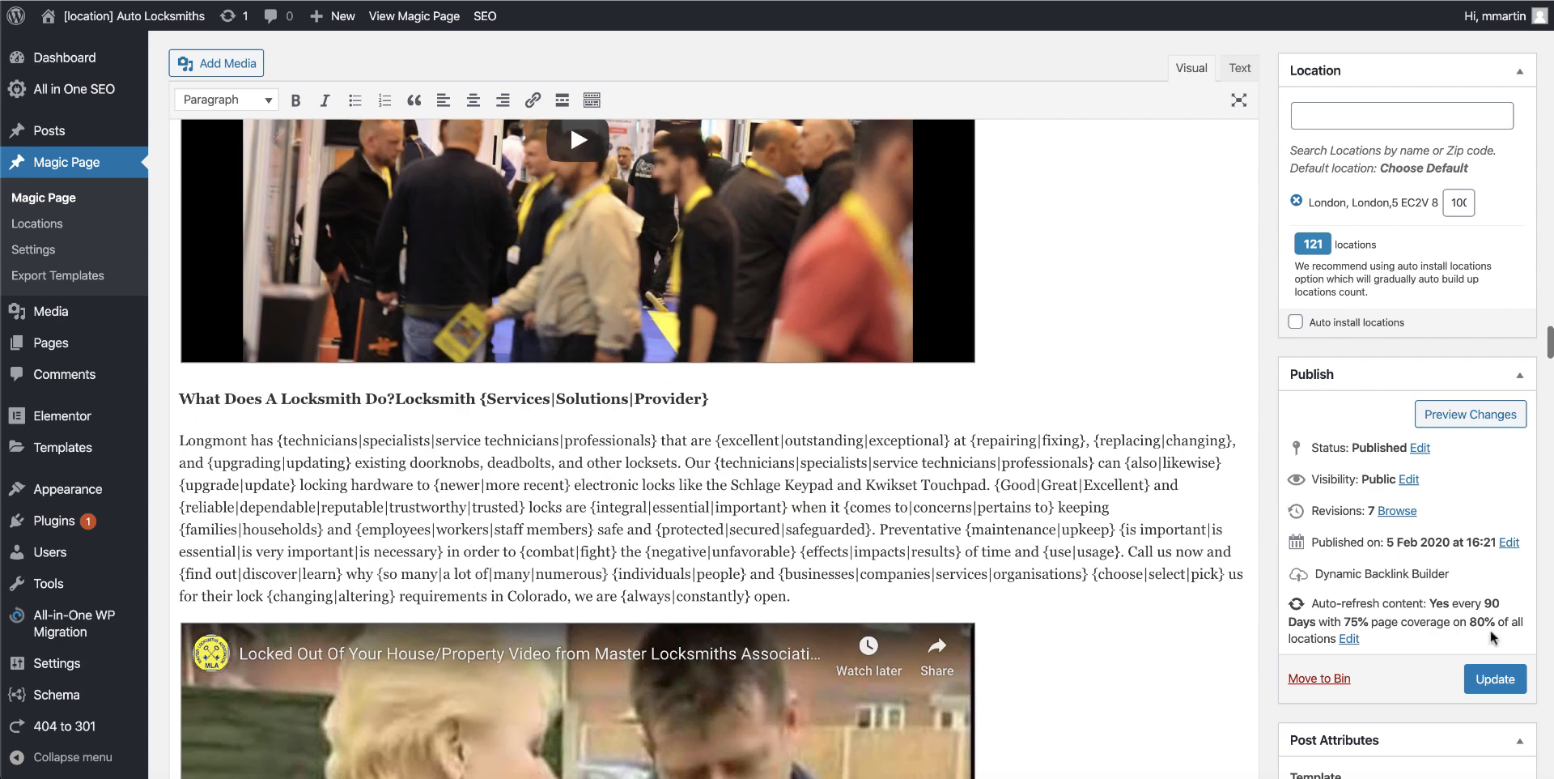
Update the [location] Magic Page with the pasted article and view the published post
{"action": "left_click", "coordinate": [1493, 685]}
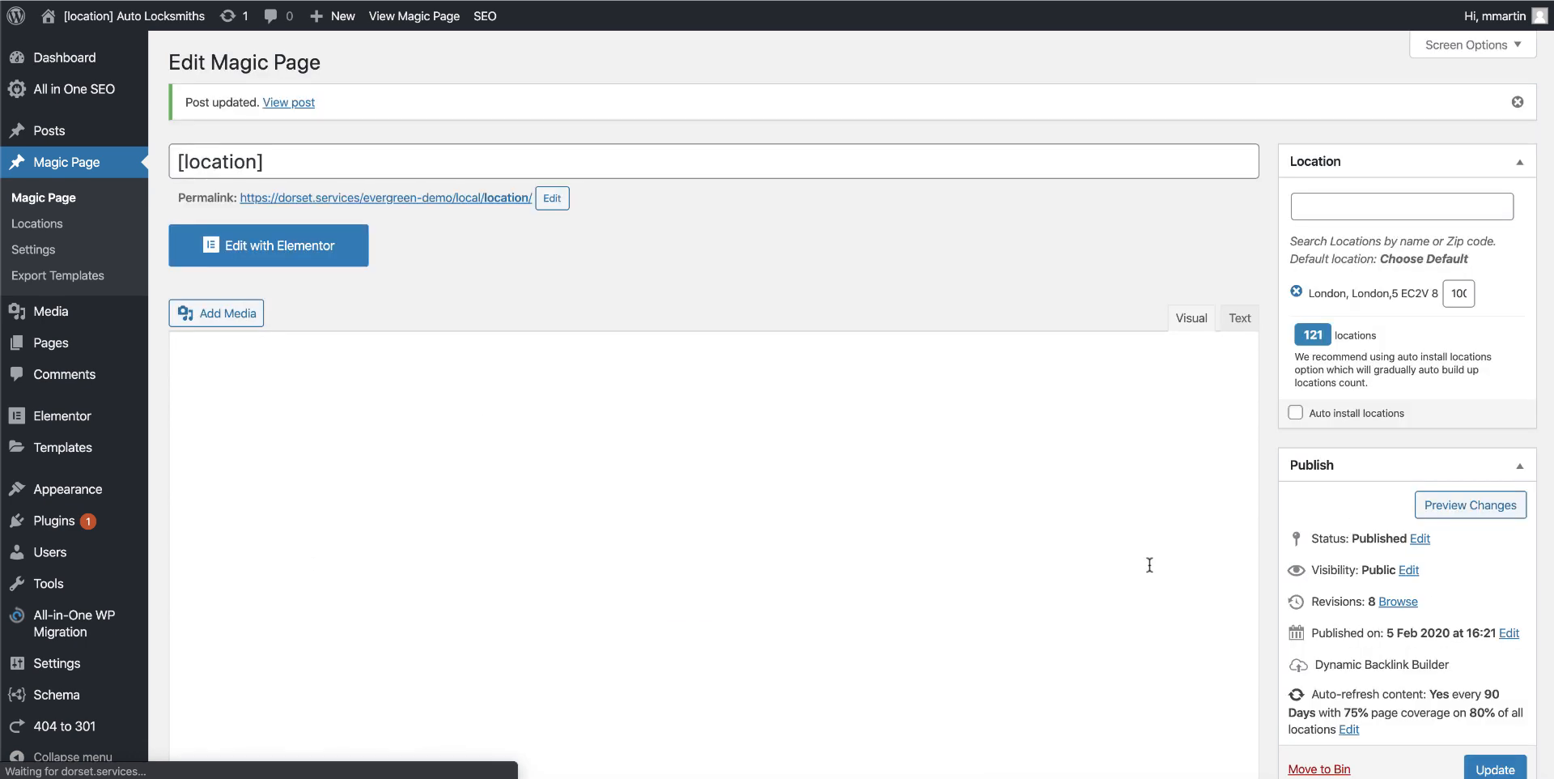
{"action": "scroll", "coordinate": [823, 454], "scroll_direction": "down", "scroll_amount": 15}
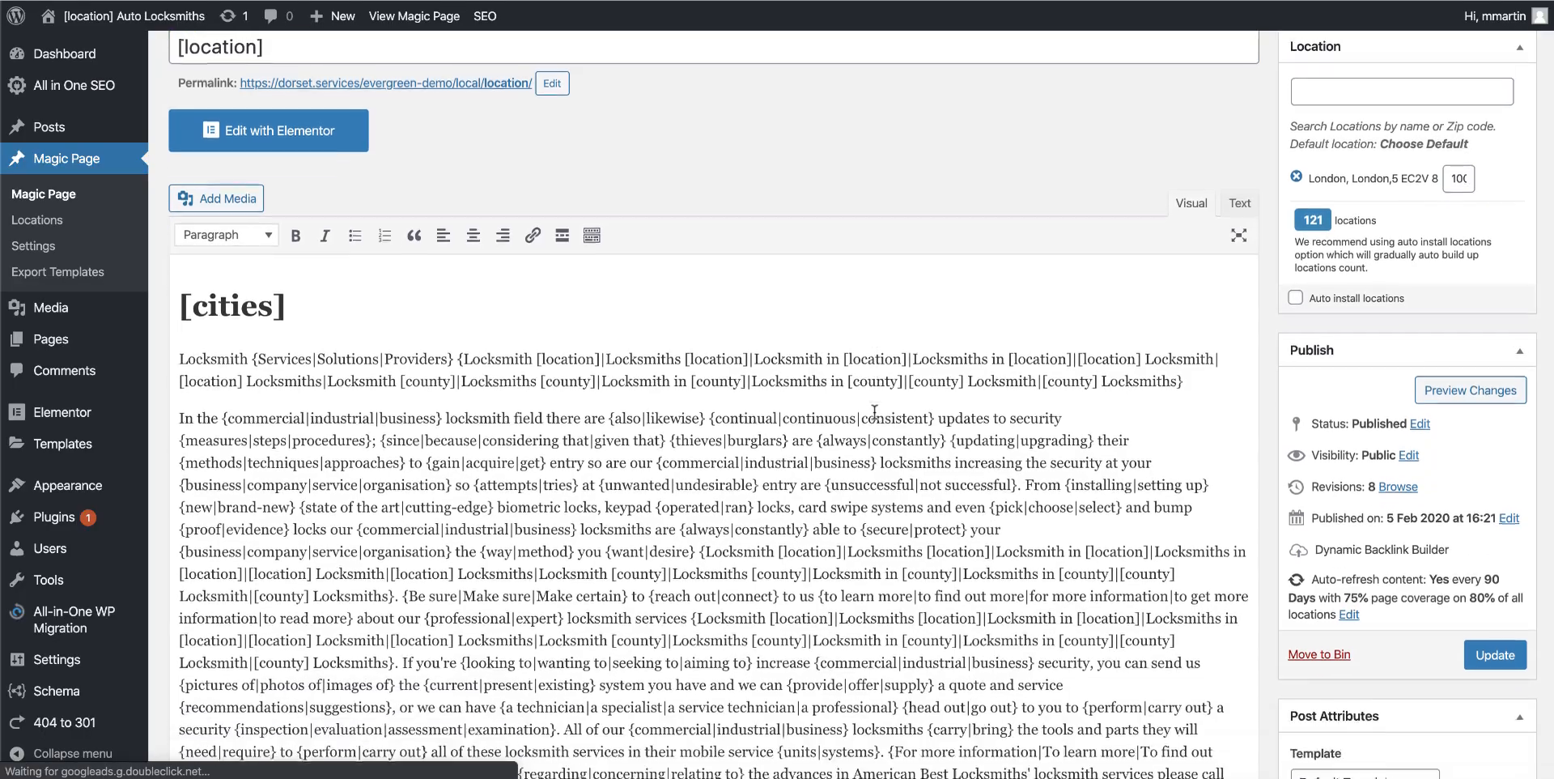
{"action": "scroll", "coordinate": [874, 411], "scroll_direction": "up", "scroll_amount": 15}
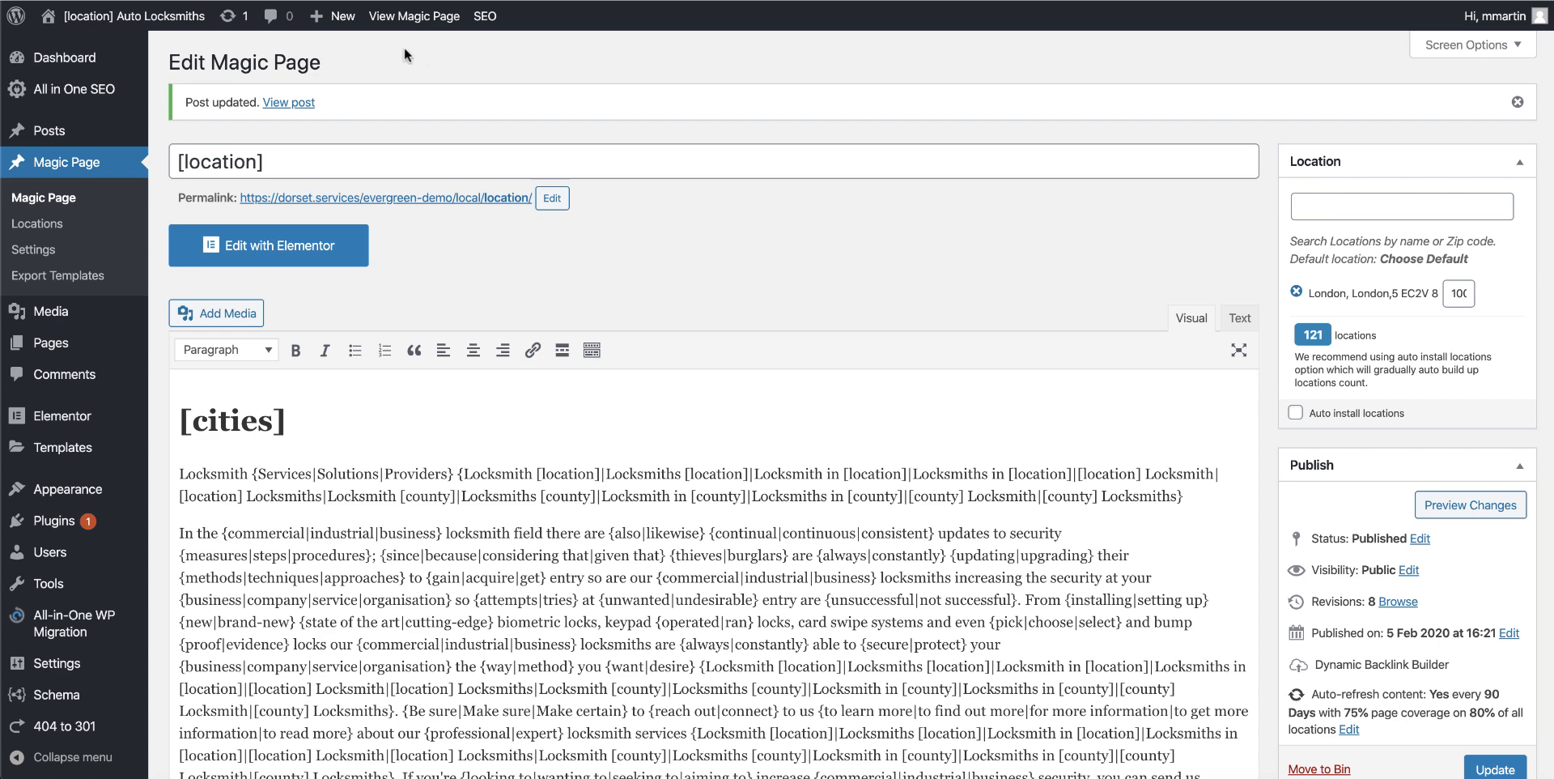
{"action": "left_click", "coordinate": [301, 103]}
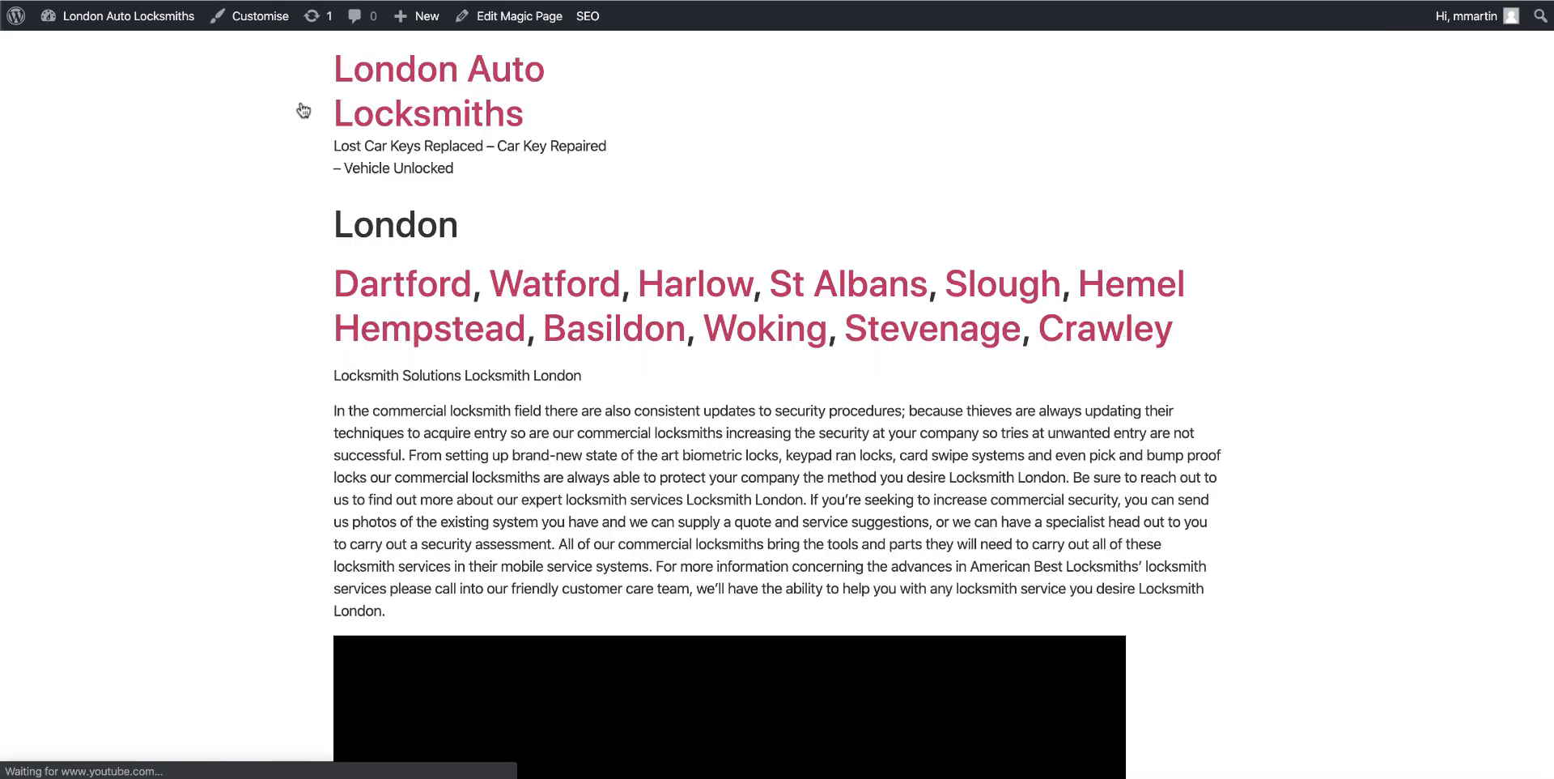
Examine the published London page, checking its nearby-city links, resolved spintax, location headings, embedded videos and contextual links
{"action": "scroll", "coordinate": [699, 308], "scroll_direction": "down", "scroll_amount": 3}
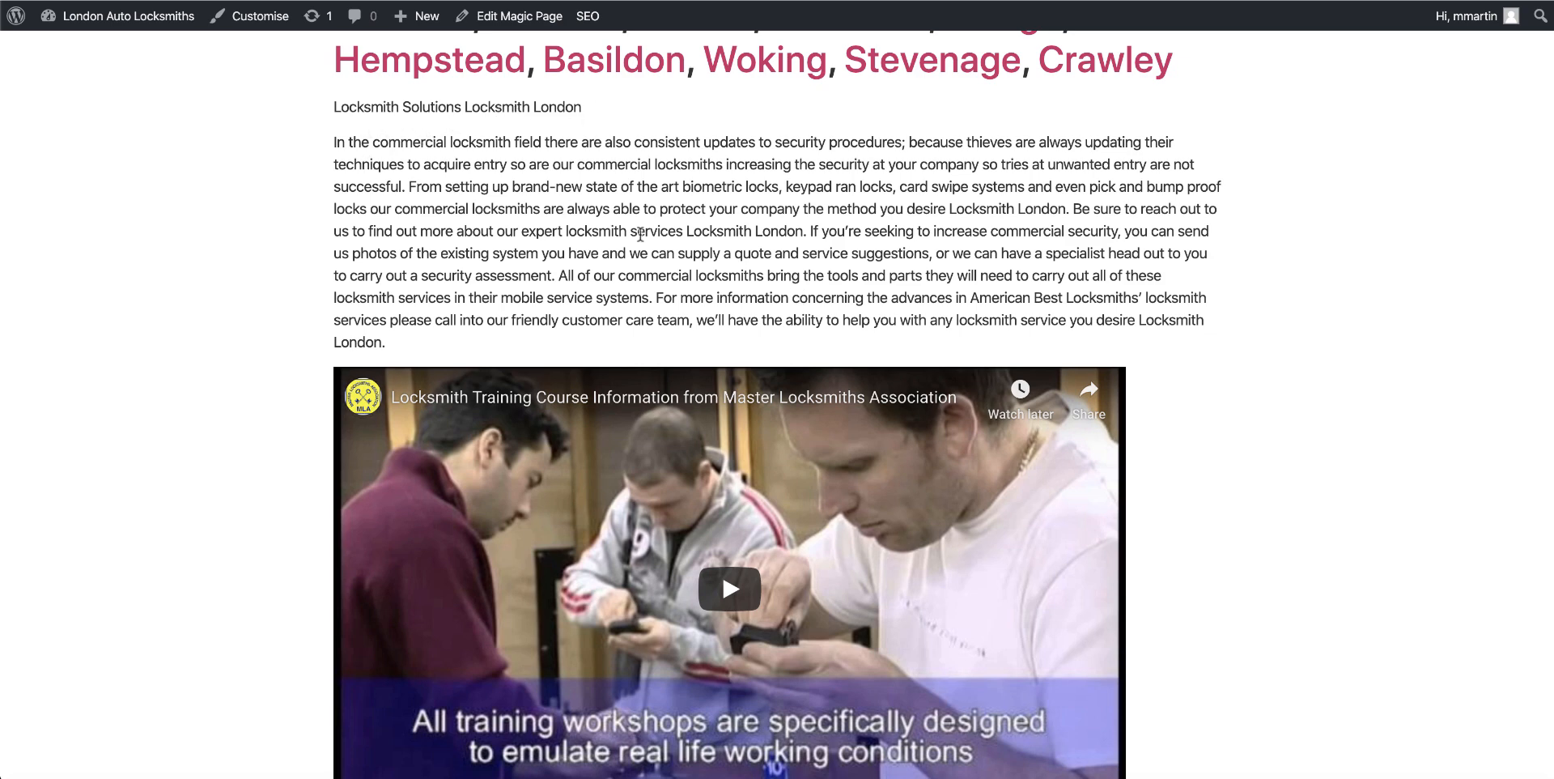
{"action": "scroll", "coordinate": [777, 235], "scroll_direction": "down", "scroll_amount": 6}
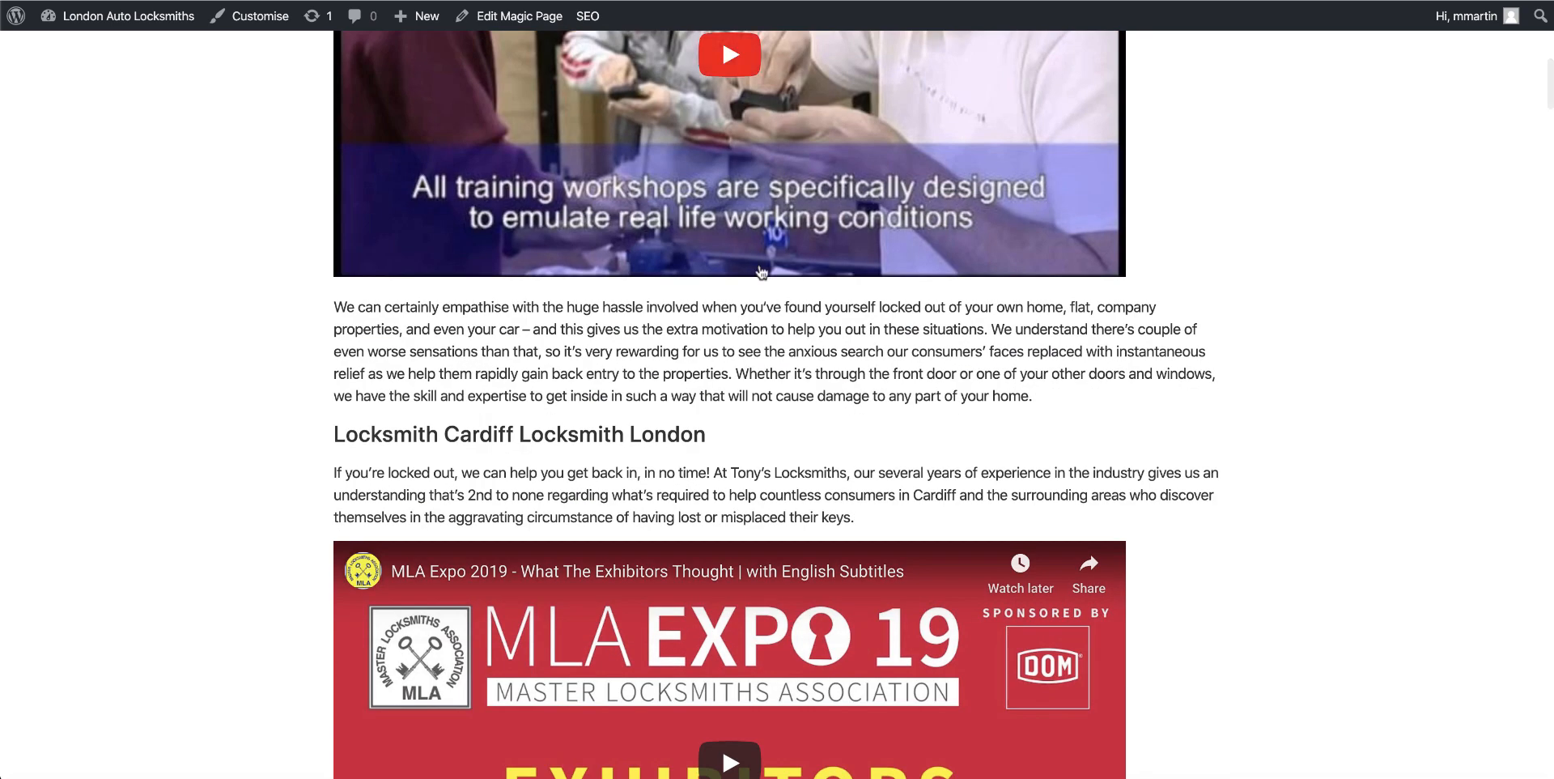
{"action": "scroll", "coordinate": [761, 271], "scroll_direction": "down", "scroll_amount": 9}
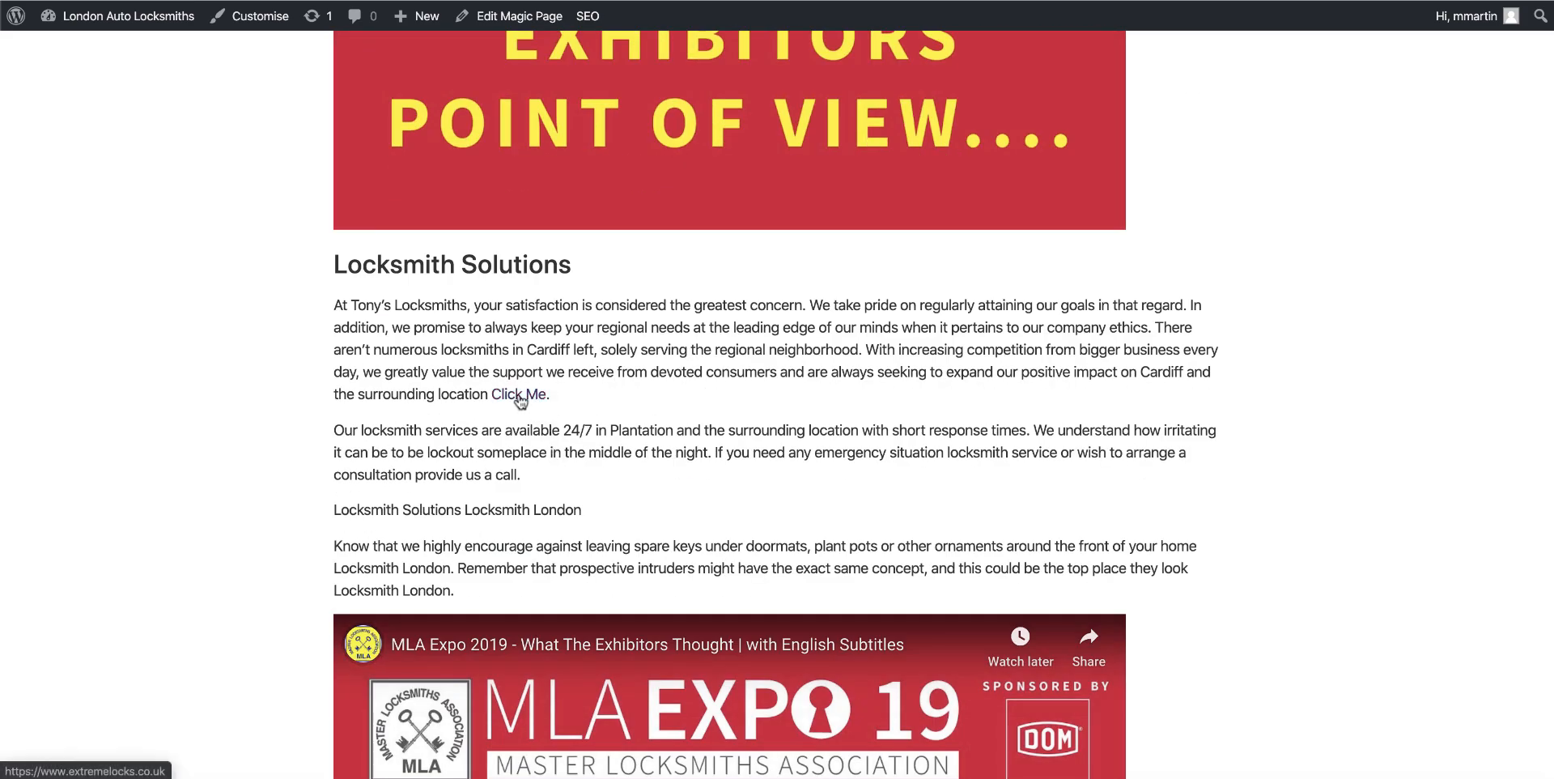
{"action": "scroll", "coordinate": [556, 402], "scroll_direction": "down", "scroll_amount": 10}
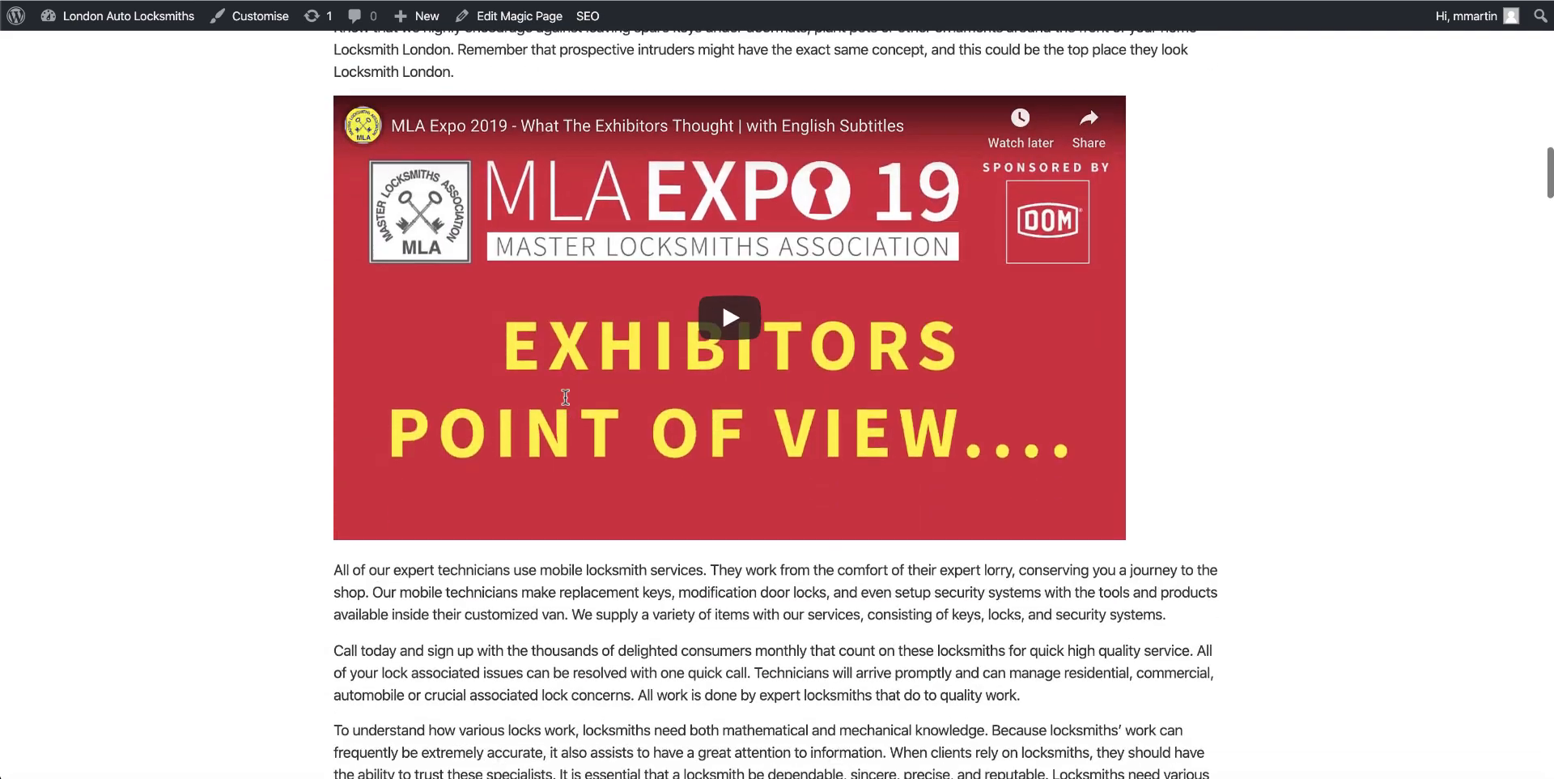
{"action": "scroll", "coordinate": [565, 397], "scroll_direction": "down", "scroll_amount": 10}
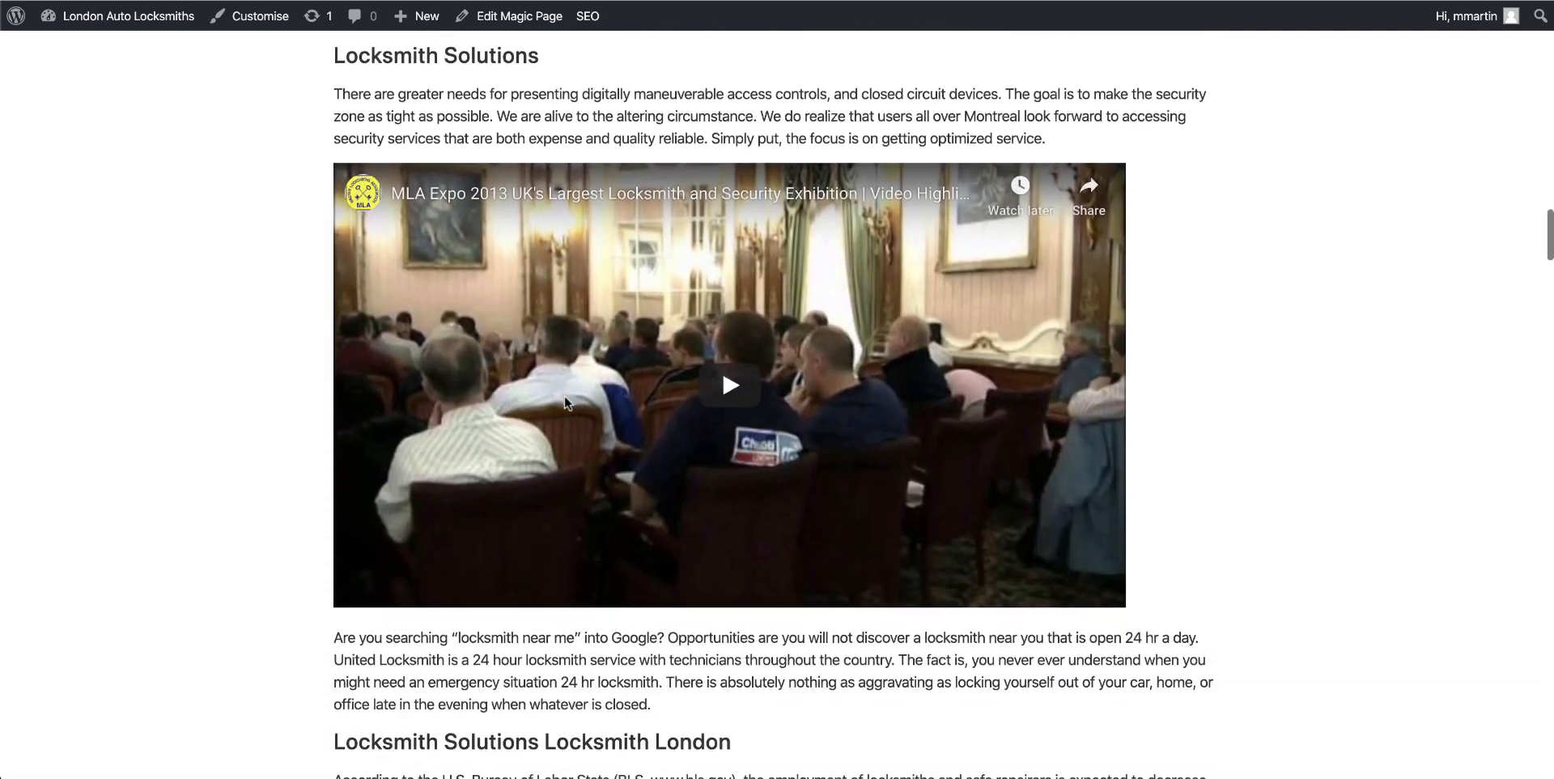
{"action": "scroll", "coordinate": [565, 403], "scroll_direction": "down", "scroll_amount": 8}
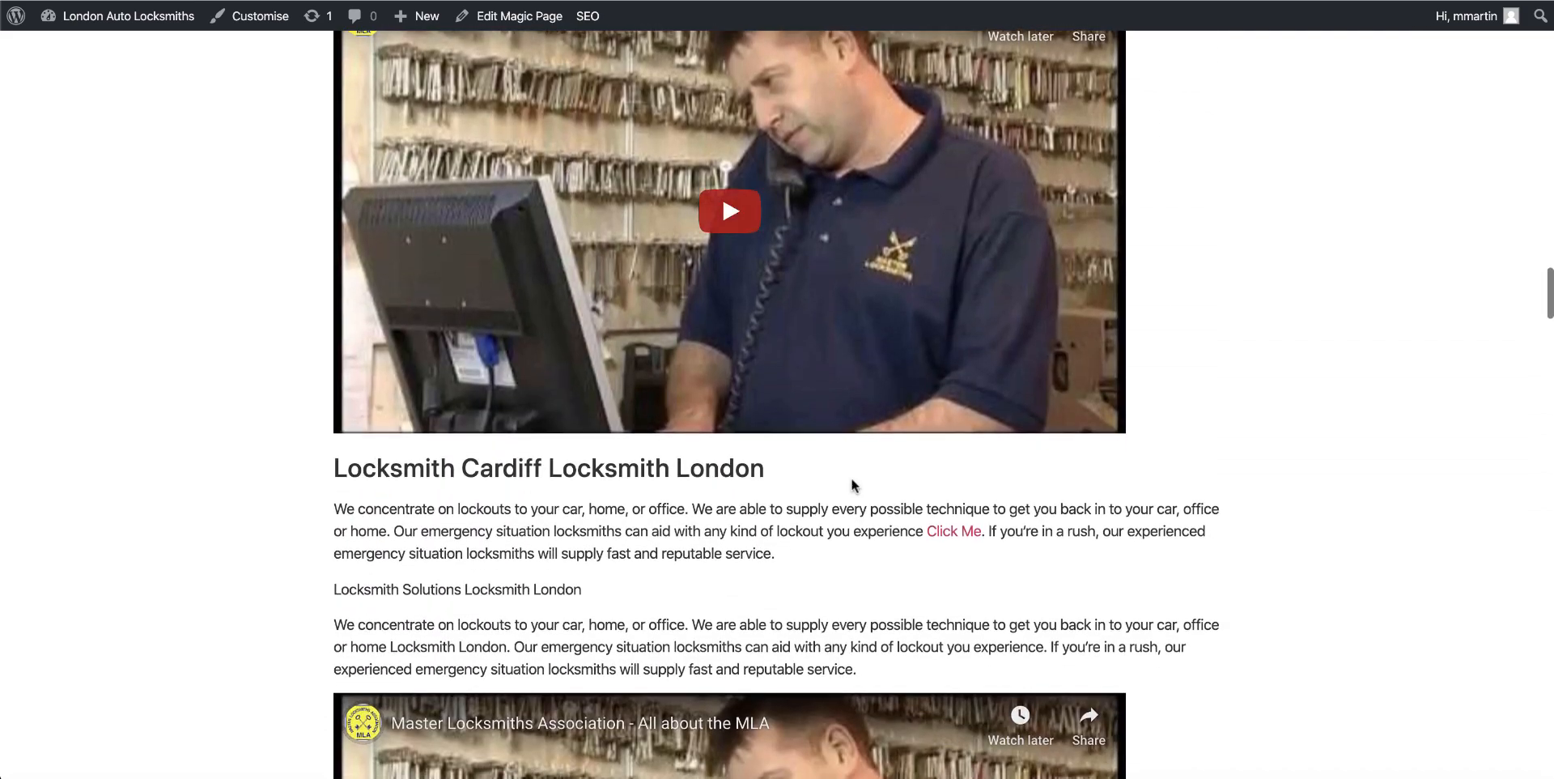
{"action": "scroll", "coordinate": [821, 560], "scroll_direction": "down", "scroll_amount": 12}
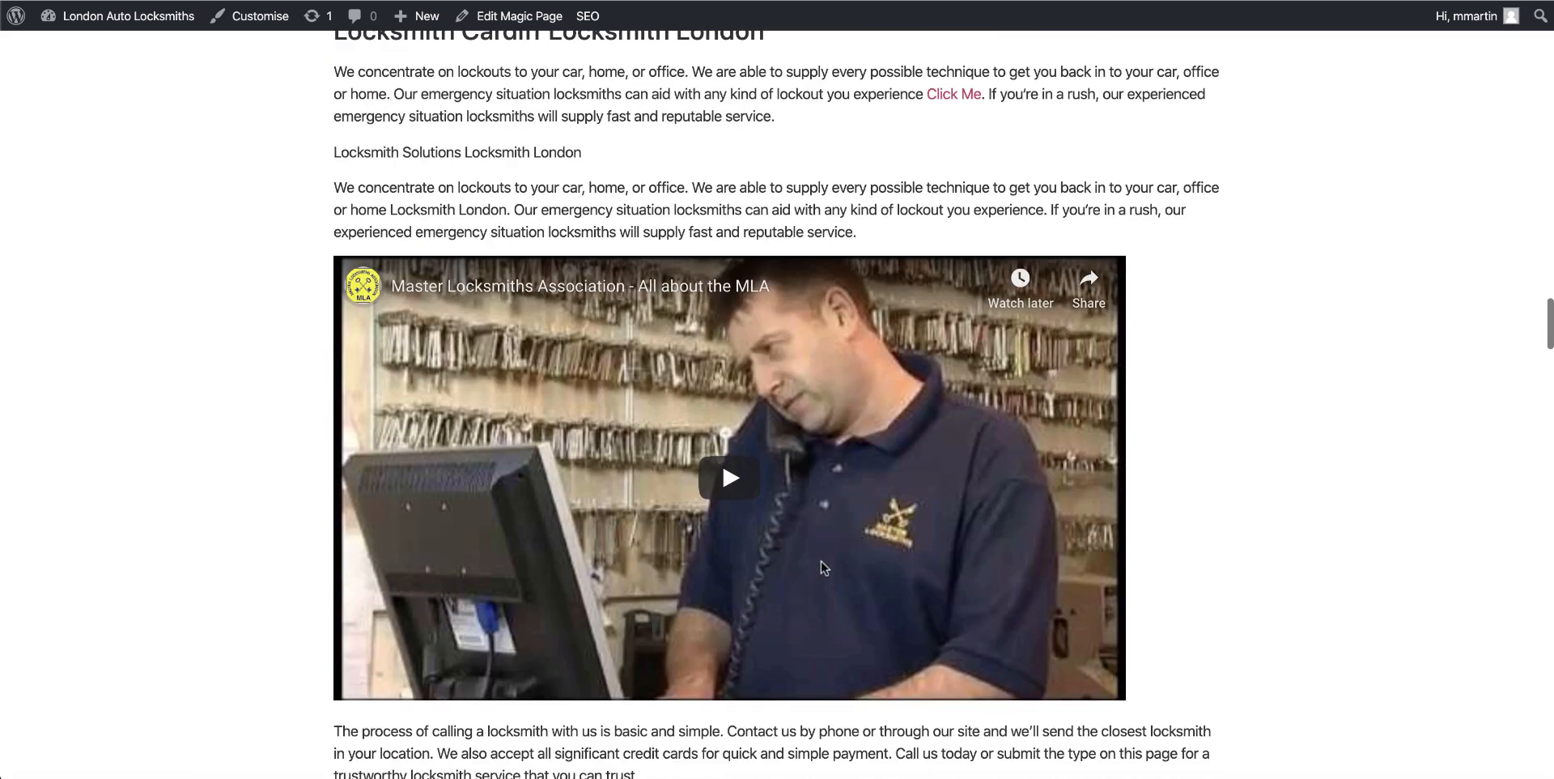
{"action": "scroll", "coordinate": [821, 560], "scroll_direction": "down", "scroll_amount": 12}
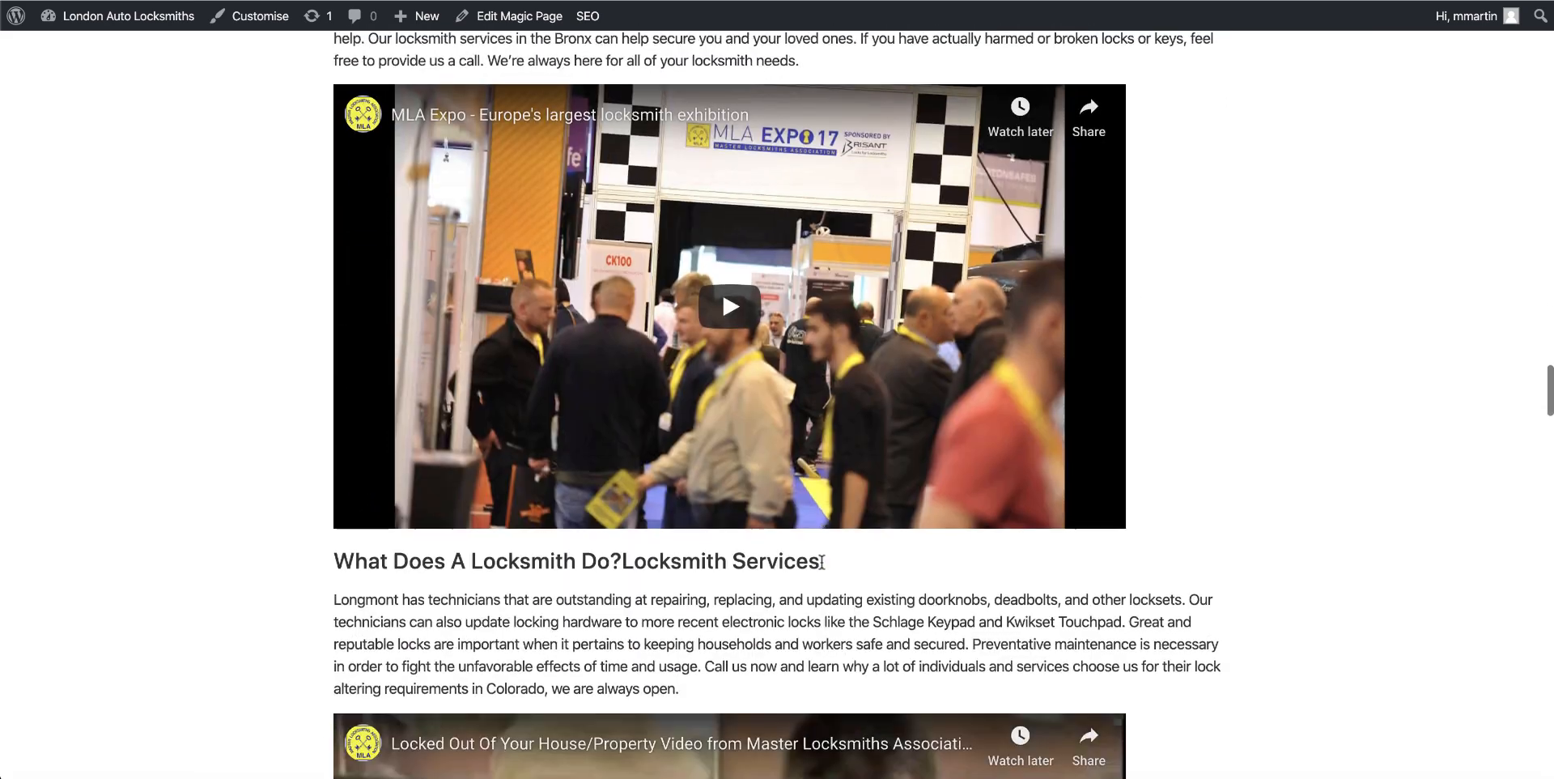
{"action": "scroll", "coordinate": [821, 561], "scroll_direction": "down", "scroll_amount": 5}
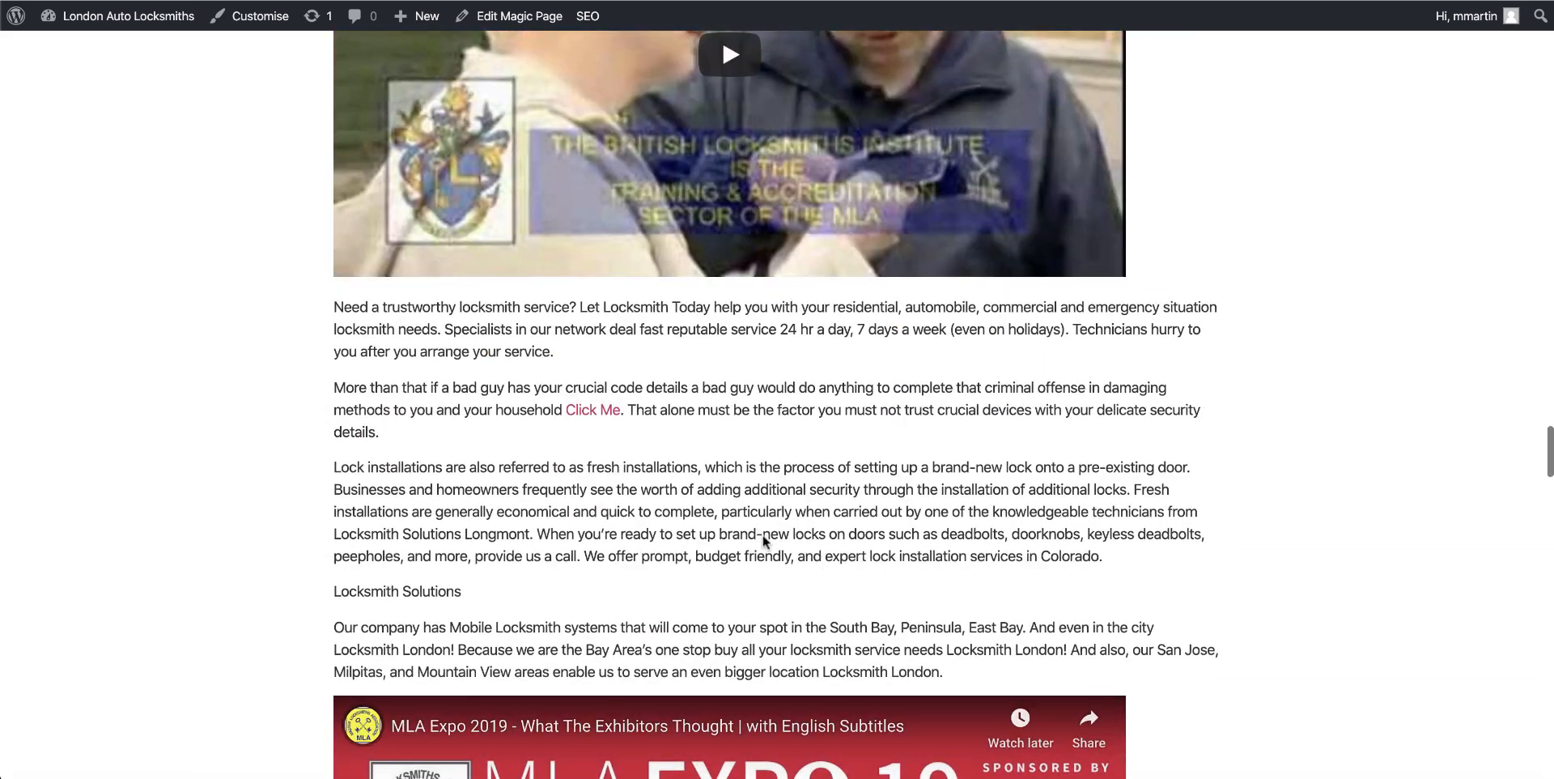
{"action": "scroll", "coordinate": [761, 460], "scroll_direction": "down", "scroll_amount": 11}
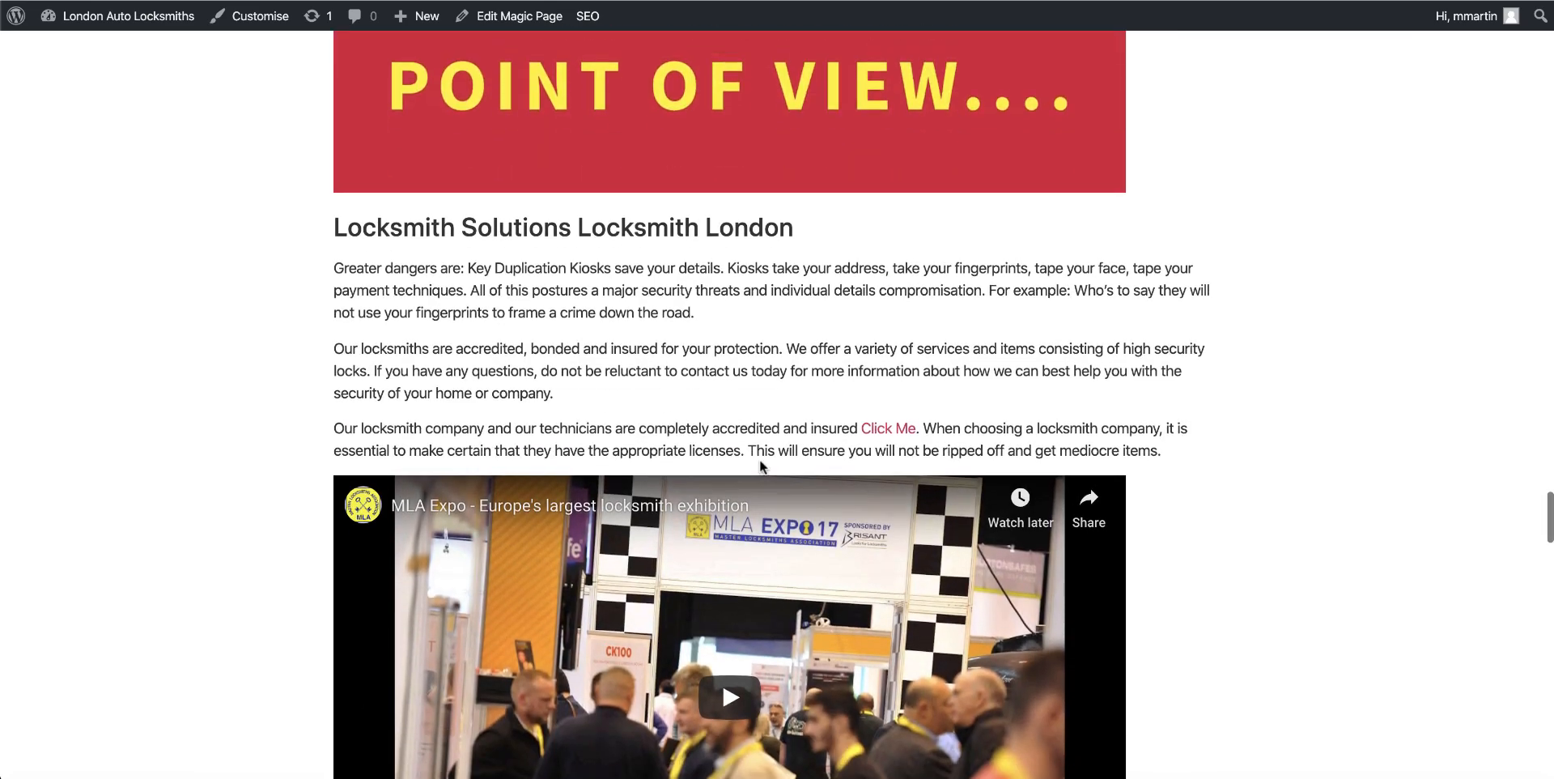
{"action": "scroll", "coordinate": [761, 372], "scroll_direction": "up", "scroll_amount": 20}
{"action": "scroll", "coordinate": [771, 505], "scroll_direction": "down", "scroll_amount": 20}
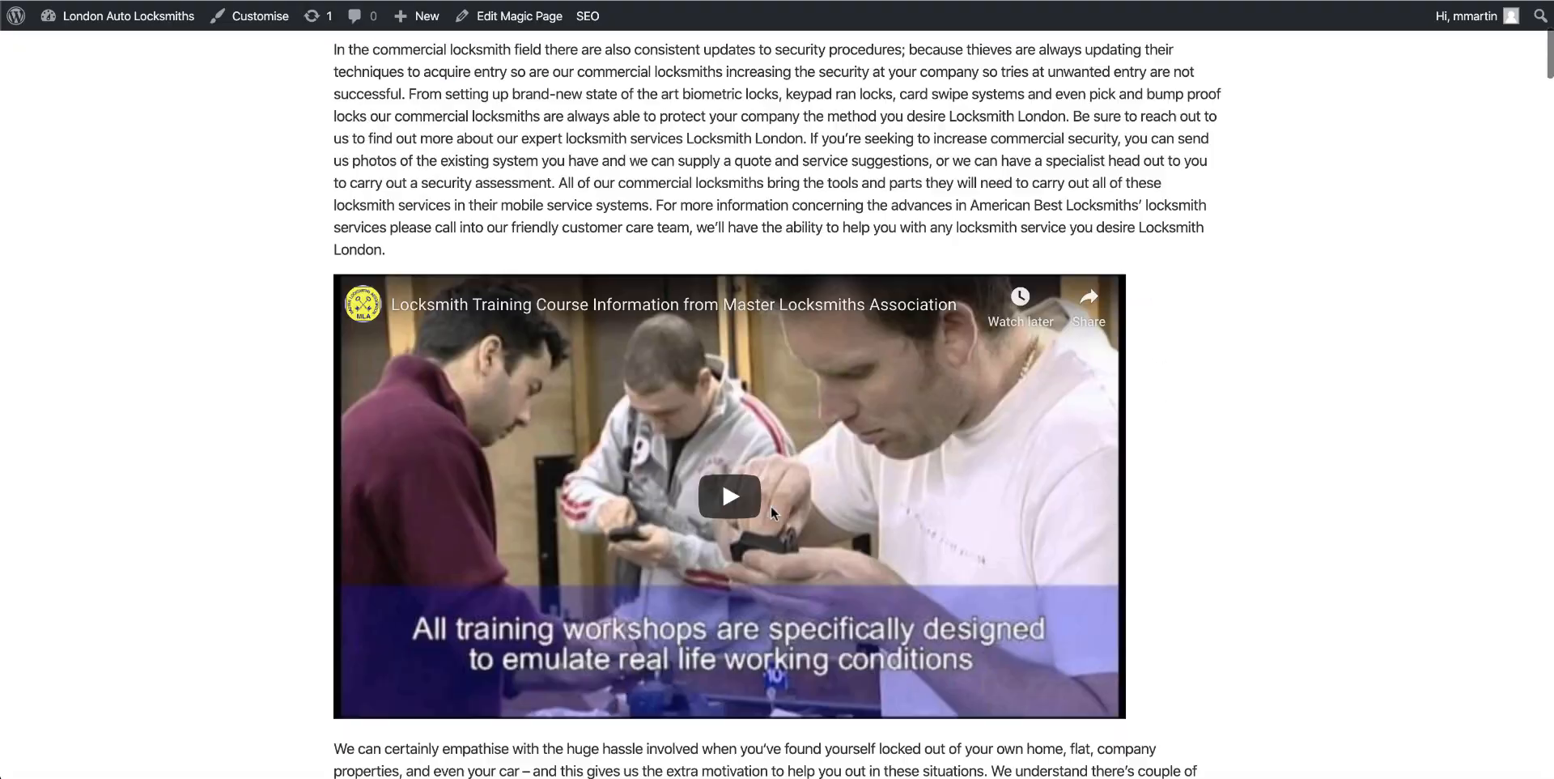
{"action": "scroll", "coordinate": [770, 505], "scroll_direction": "up", "scroll_amount": 20}
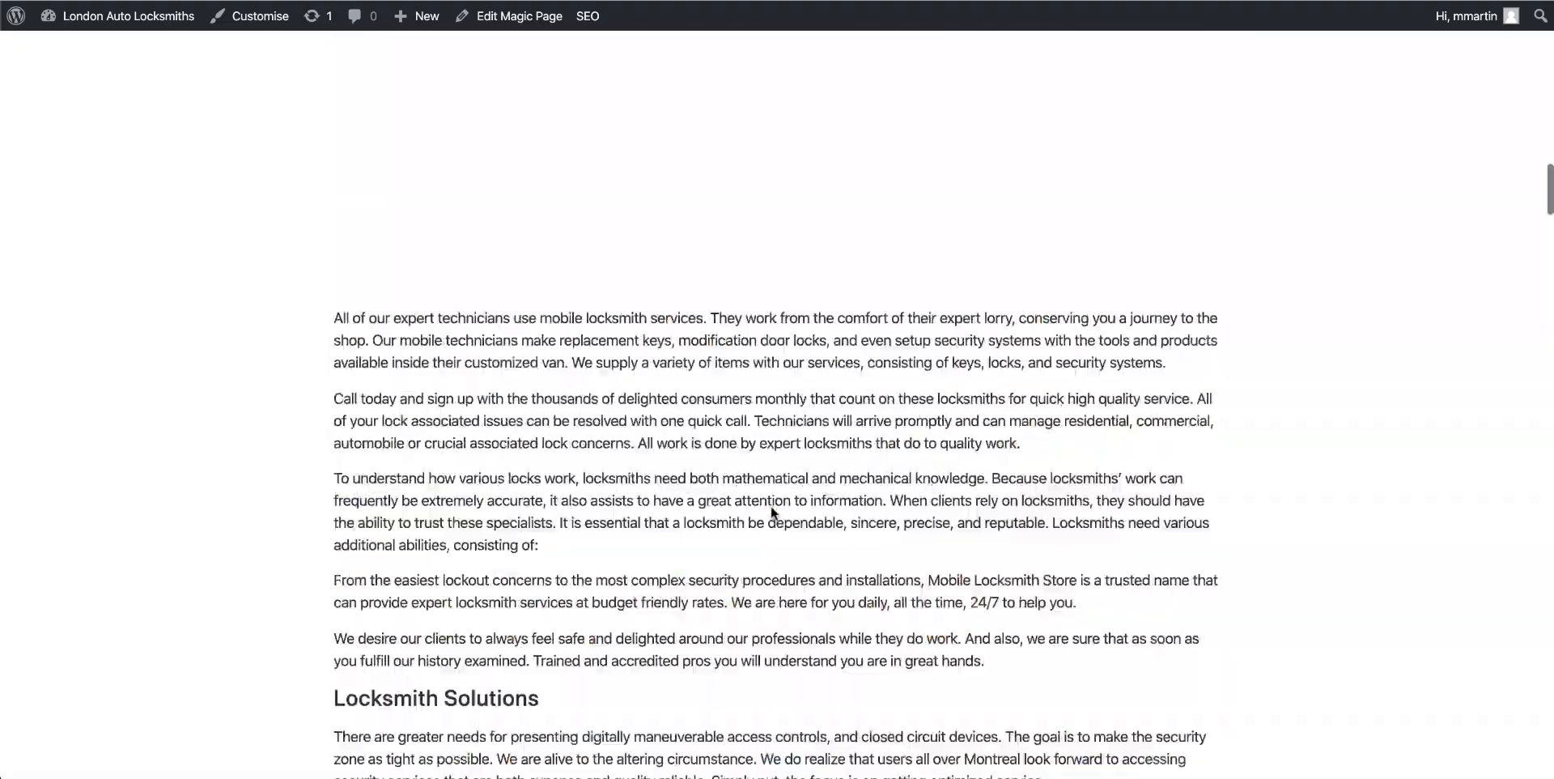
{"action": "scroll", "coordinate": [755, 364], "scroll_direction": "down", "scroll_amount": 1}
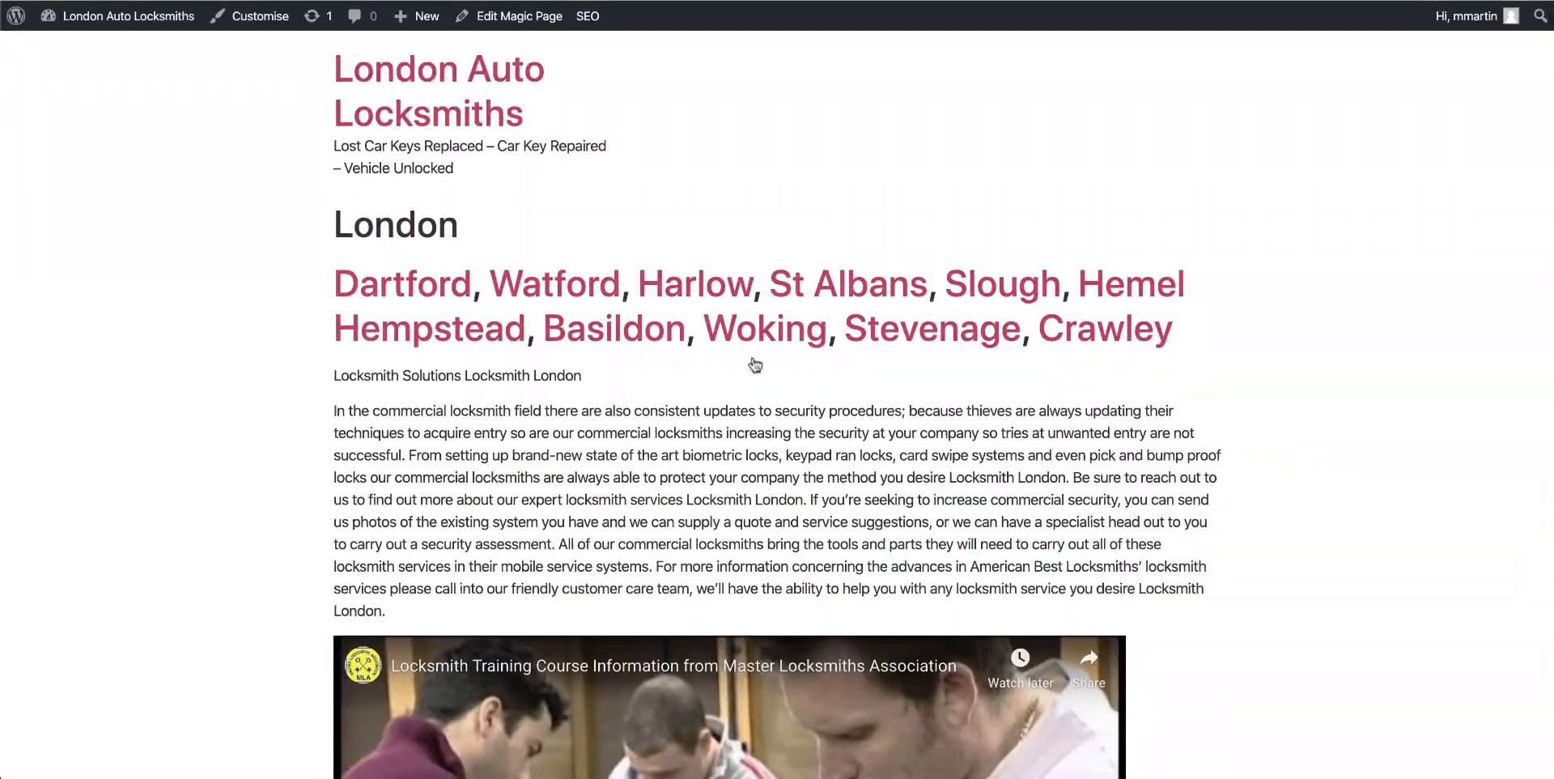
Open the Woking location page and examine how its headings, article wording and links differ from the London version
{"action": "left_click", "coordinate": [796, 345]}
{"action": "scroll", "coordinate": [798, 462], "scroll_direction": "down", "scroll_amount": 6}
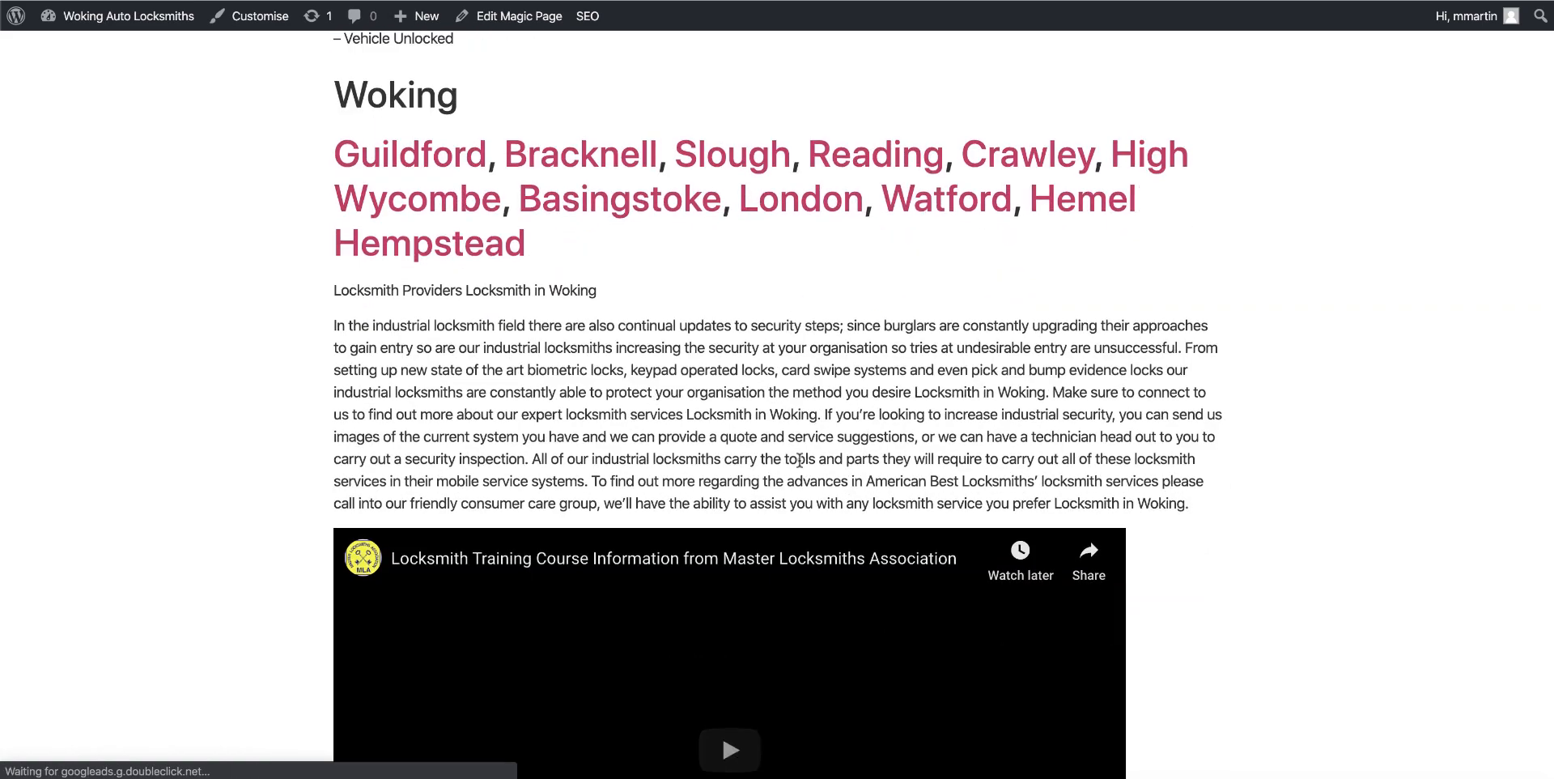
{"action": "scroll", "coordinate": [799, 476], "scroll_direction": "down", "scroll_amount": 6}
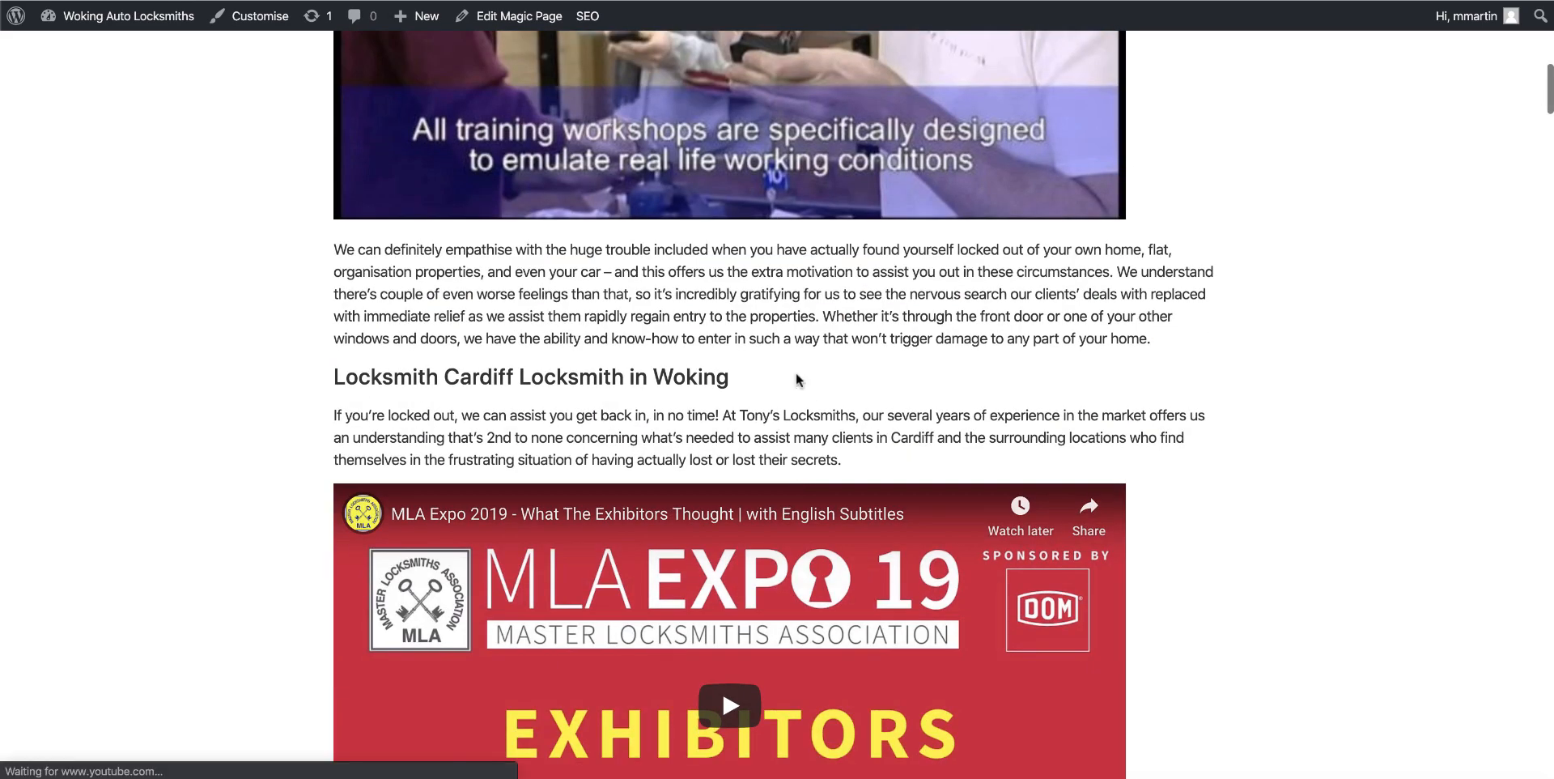
{"action": "scroll", "coordinate": [753, 394], "scroll_direction": "up", "scroll_amount": 12}
{"action": "scroll", "coordinate": [761, 445], "scroll_direction": "down", "scroll_amount": 9}
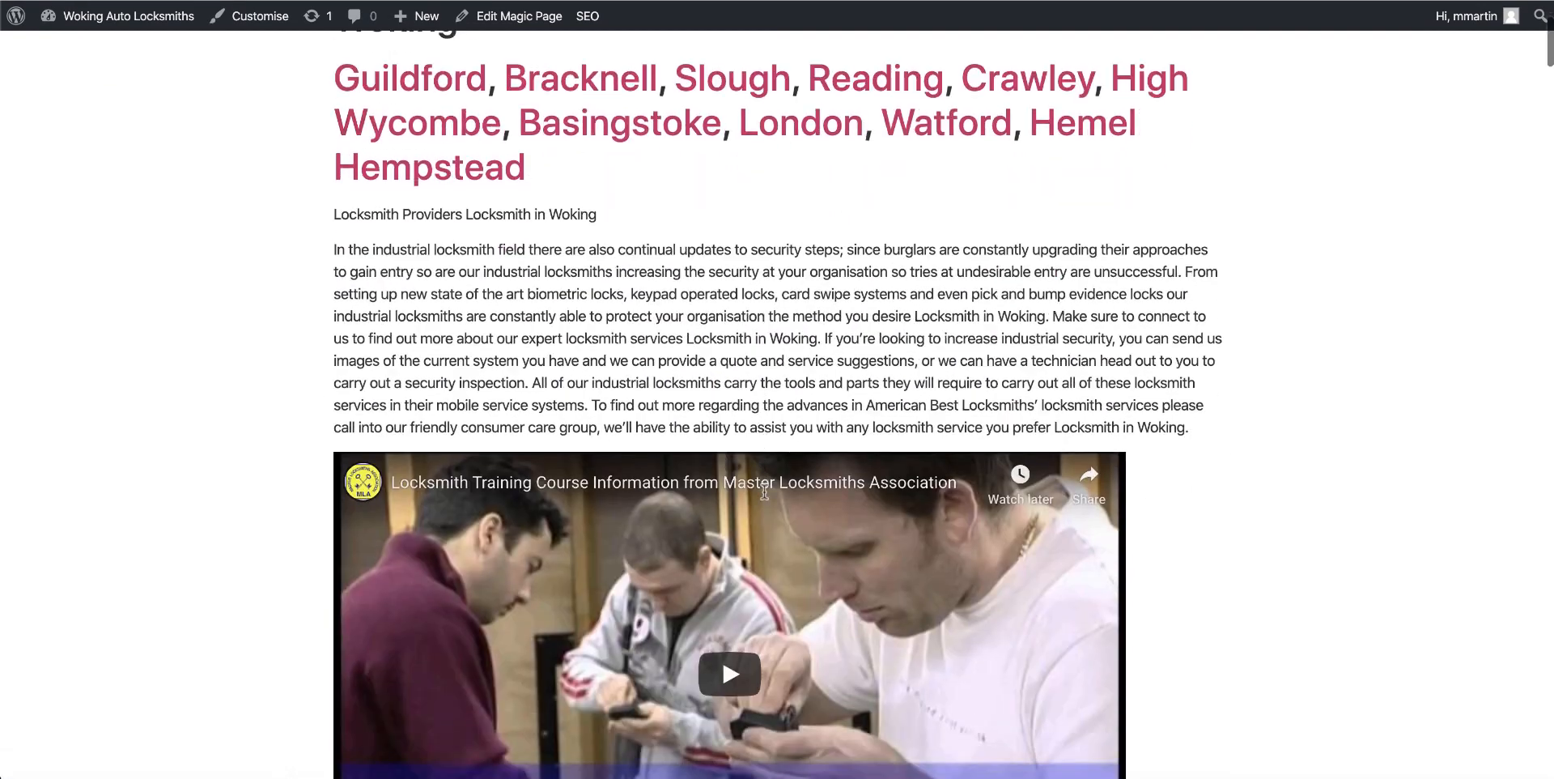
{"action": "scroll", "coordinate": [765, 491], "scroll_direction": "down", "scroll_amount": 11}
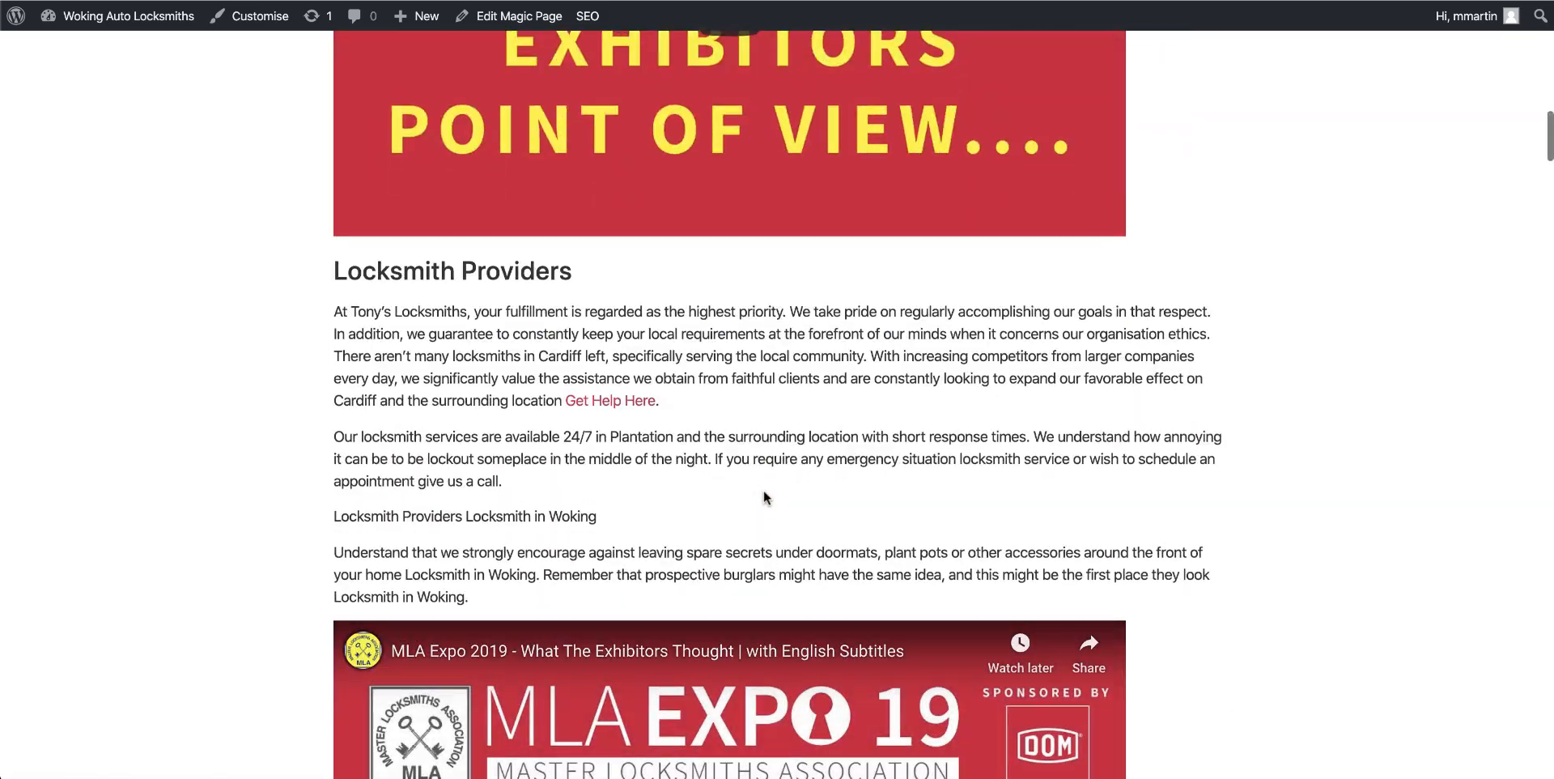
{"action": "scroll", "coordinate": [643, 411], "scroll_direction": "down", "scroll_amount": 17}
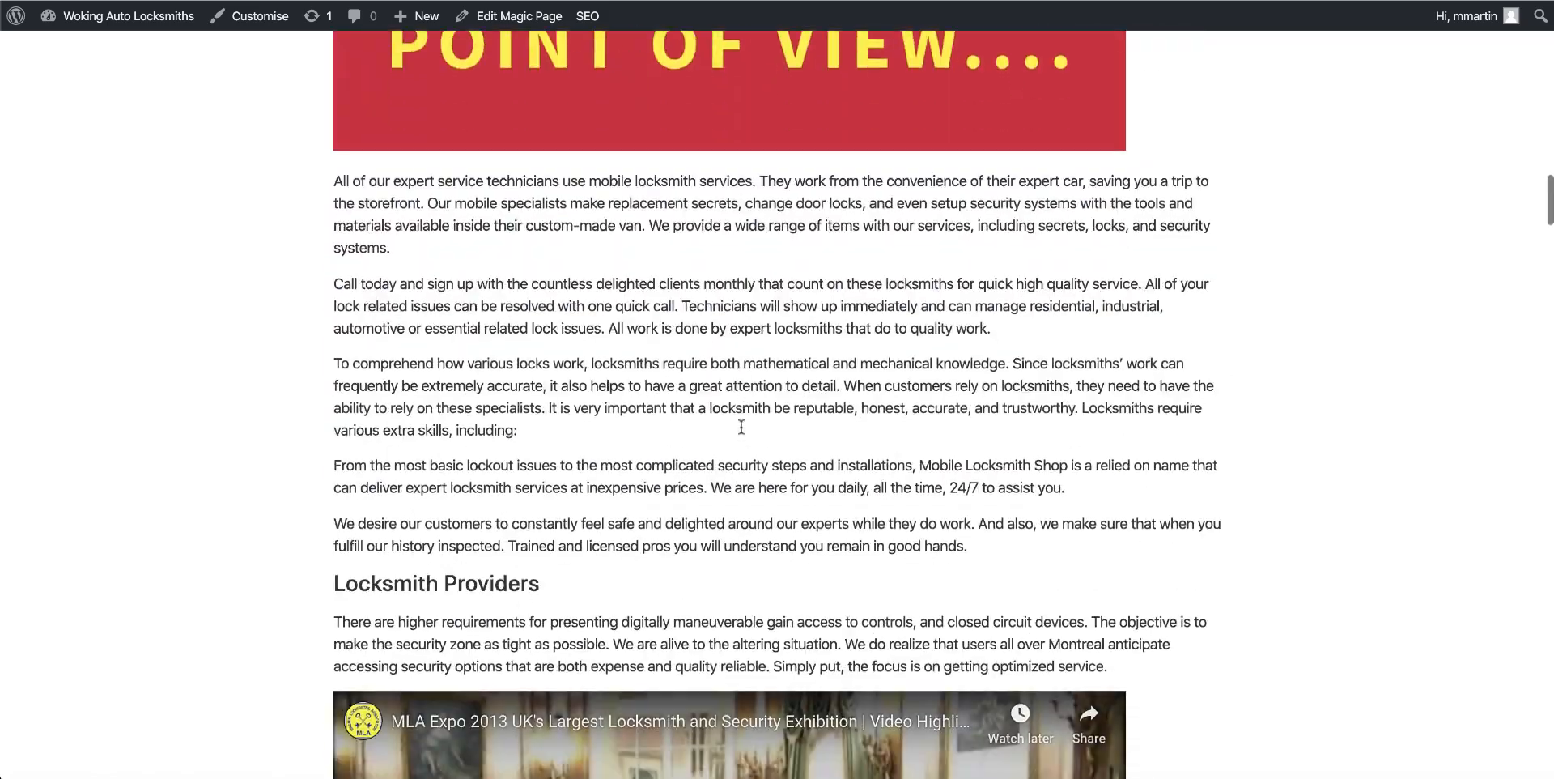
{"action": "scroll", "coordinate": [740, 431], "scroll_direction": "down", "scroll_amount": 4}
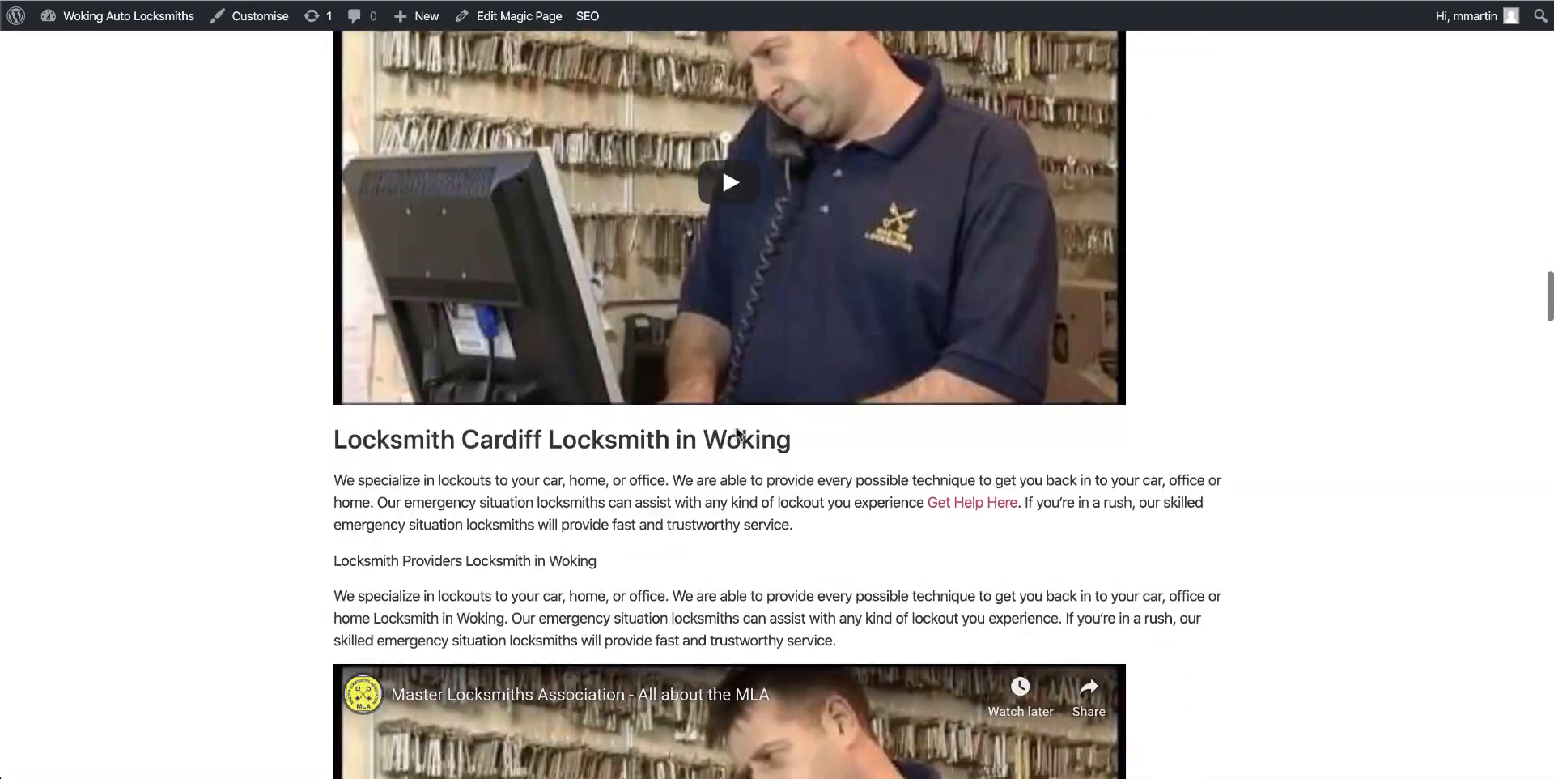
{"action": "scroll", "coordinate": [991, 499], "scroll_direction": "down", "scroll_amount": 12}
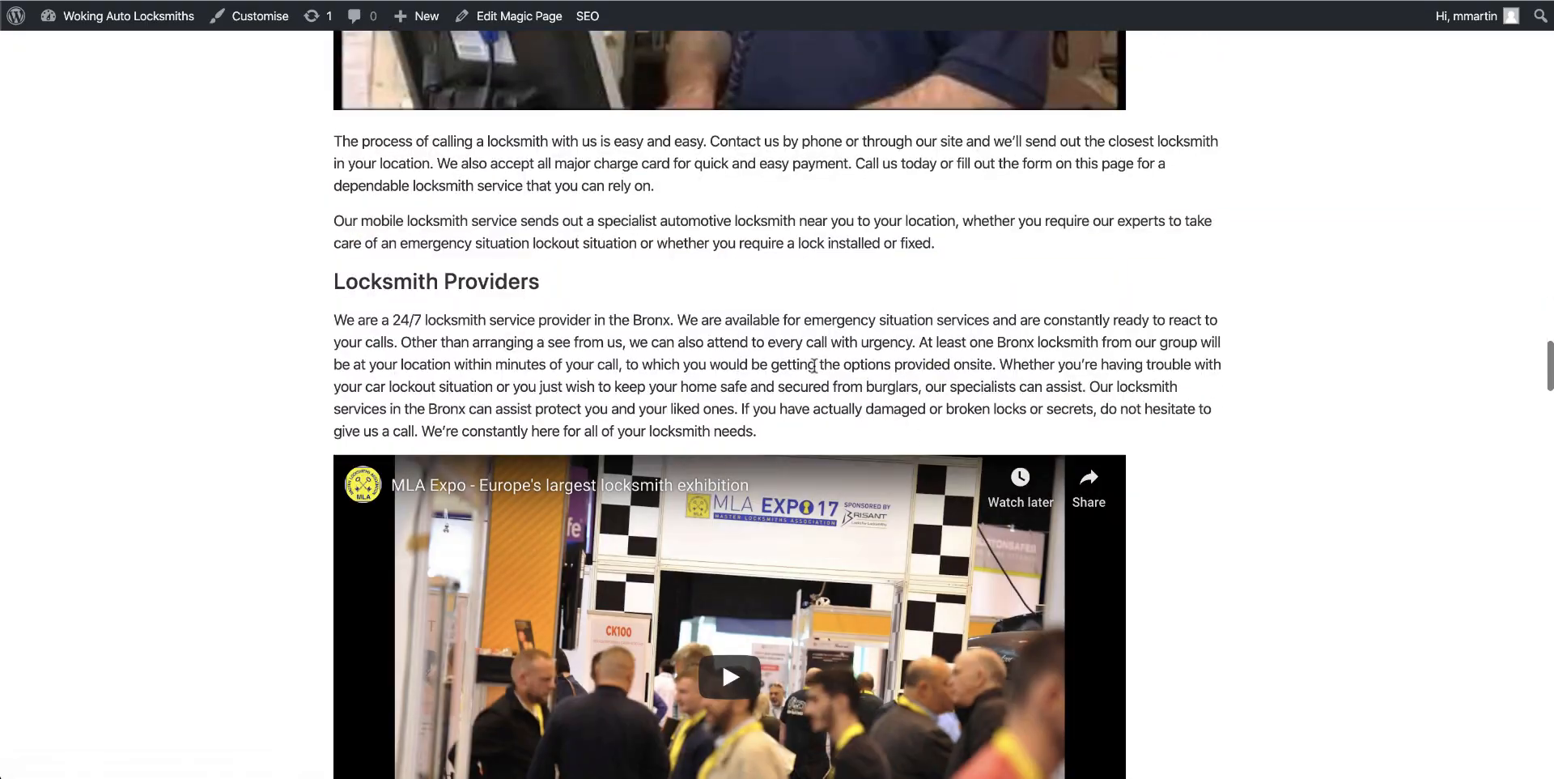
{"action": "scroll", "coordinate": [839, 370], "scroll_direction": "up", "scroll_amount": 12}
{"action": "scroll", "coordinate": [839, 371], "scroll_direction": "up", "scroll_amount": 20}
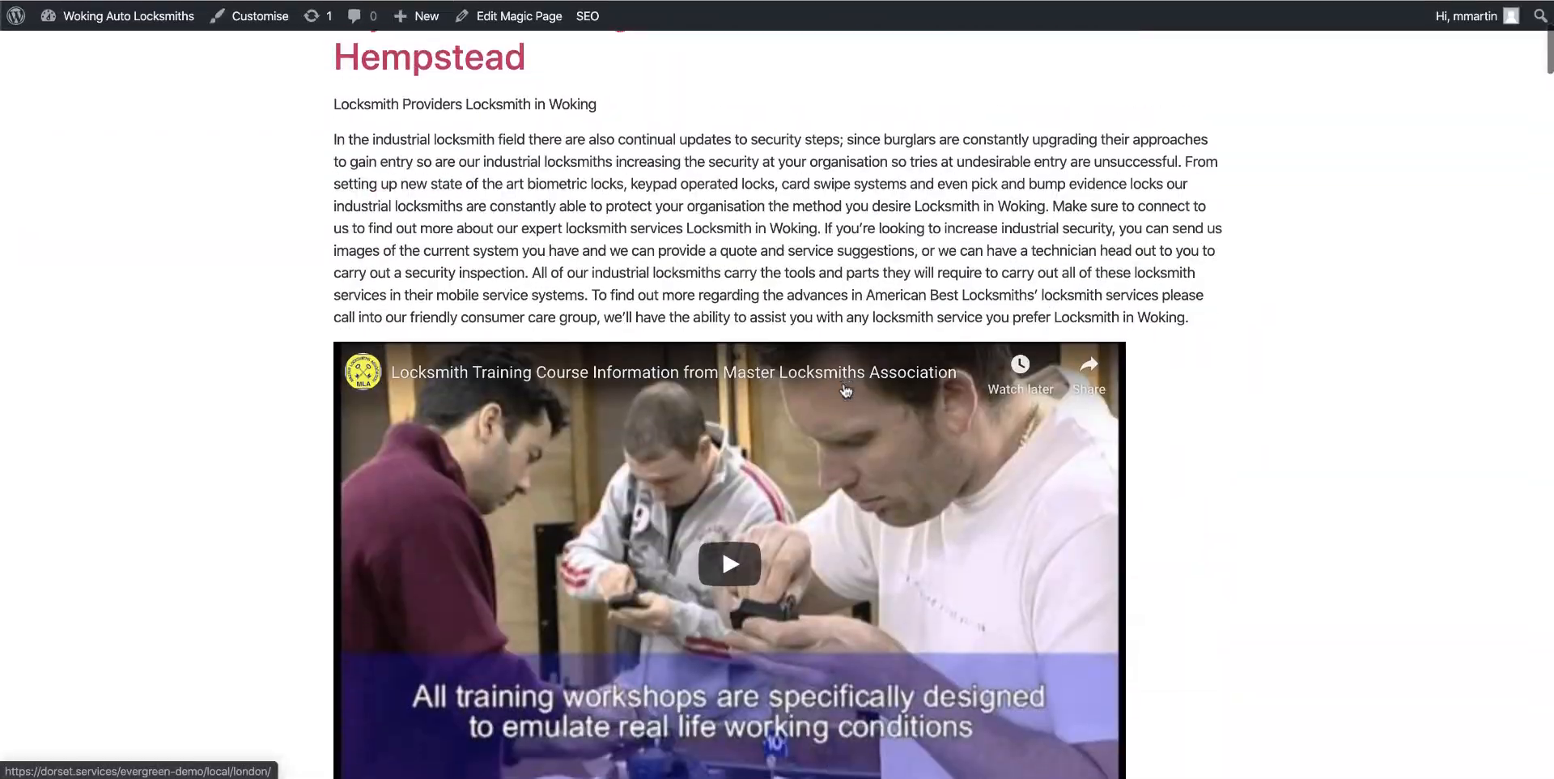
Check where the Woking page's Get Help Here link leads, return to the article and inspect its other Get Help Here links
{"action": "scroll", "coordinate": [846, 390], "scroll_direction": "down", "scroll_amount": 6}
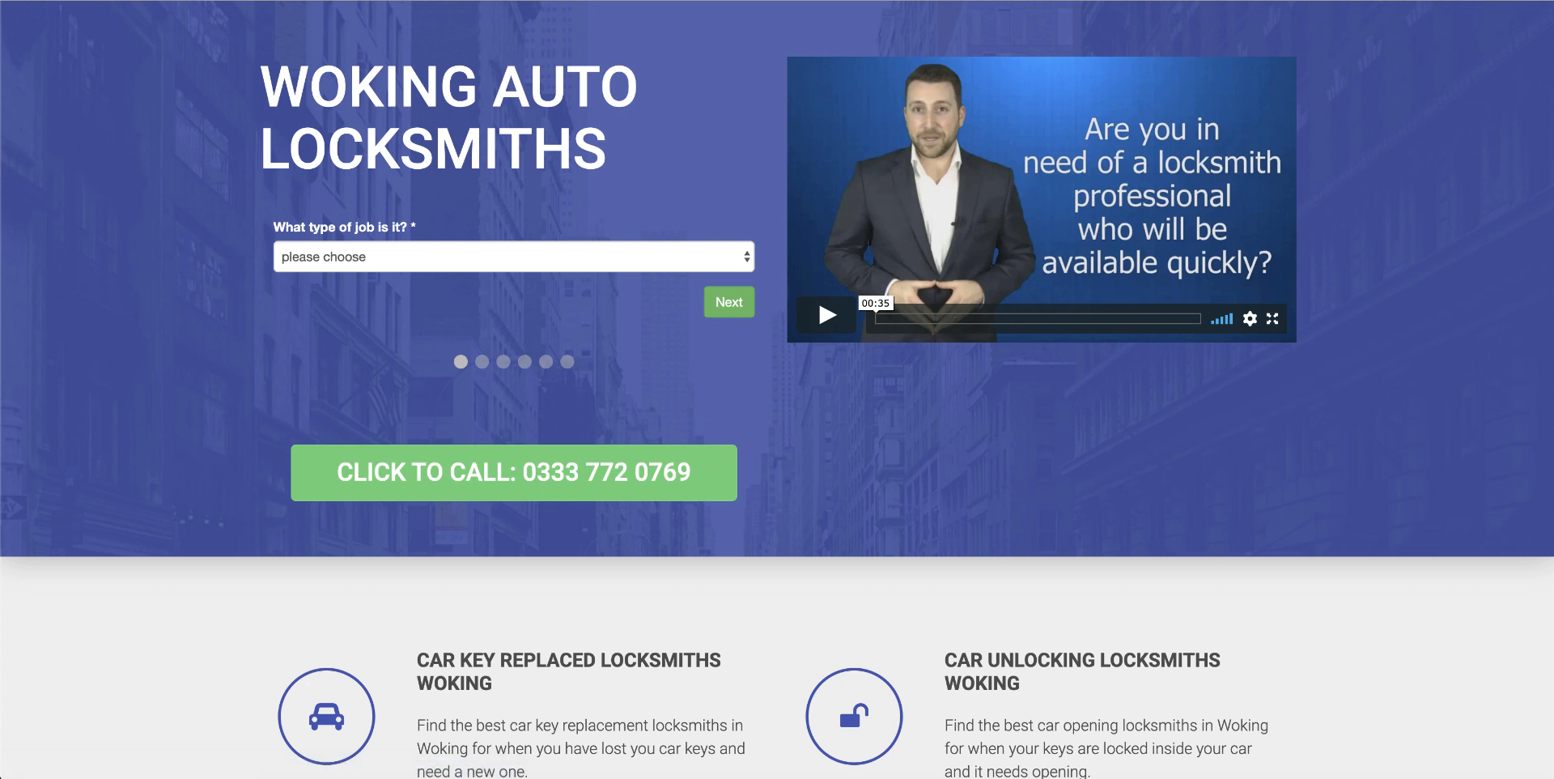
{"action": "key", "text": "super+bracketleft"}
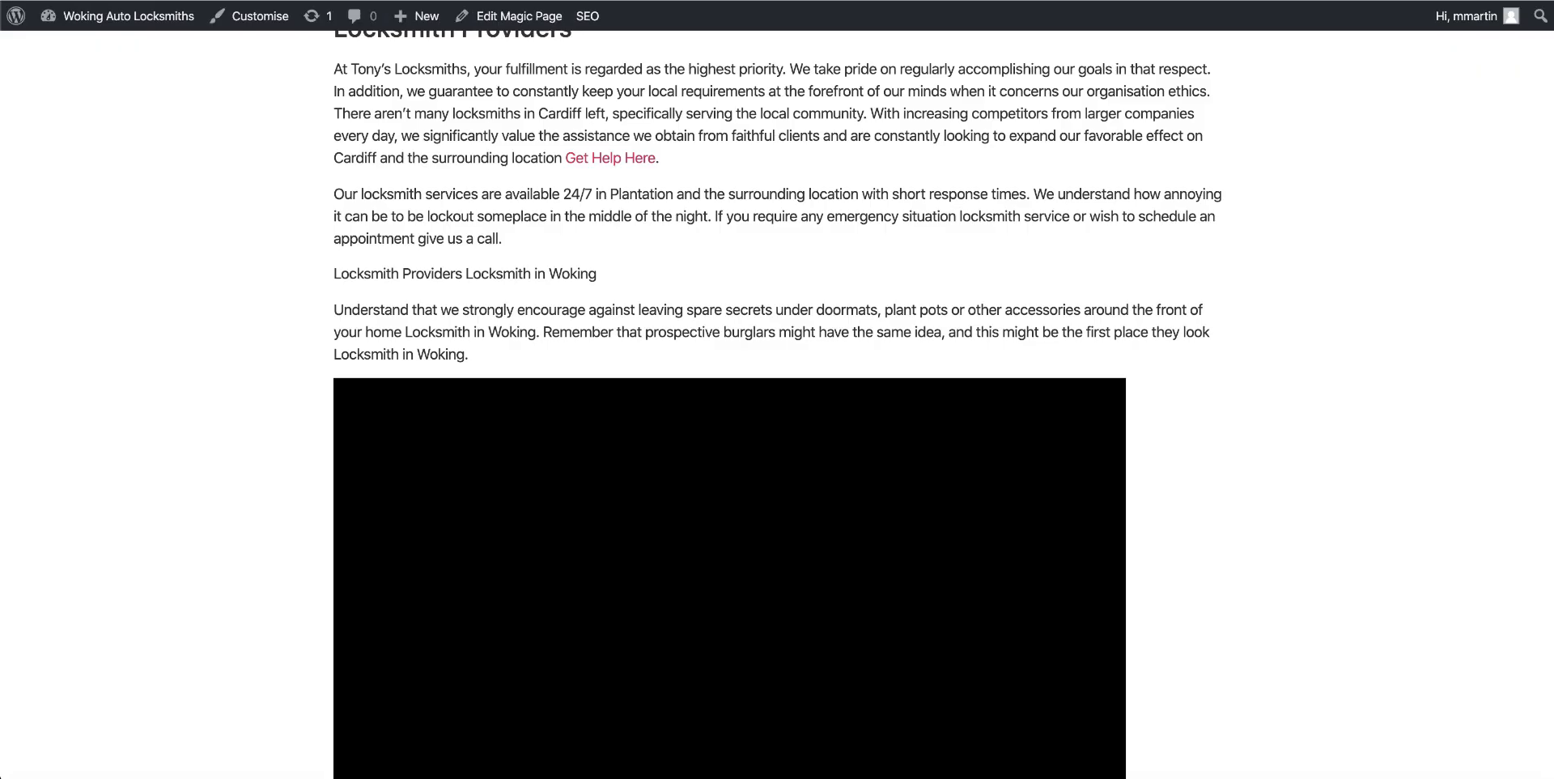
{"action": "scroll", "coordinate": [706, 283], "scroll_direction": "down", "scroll_amount": 6}
{"action": "scroll", "coordinate": [706, 291], "scroll_direction": "down", "scroll_amount": 5}
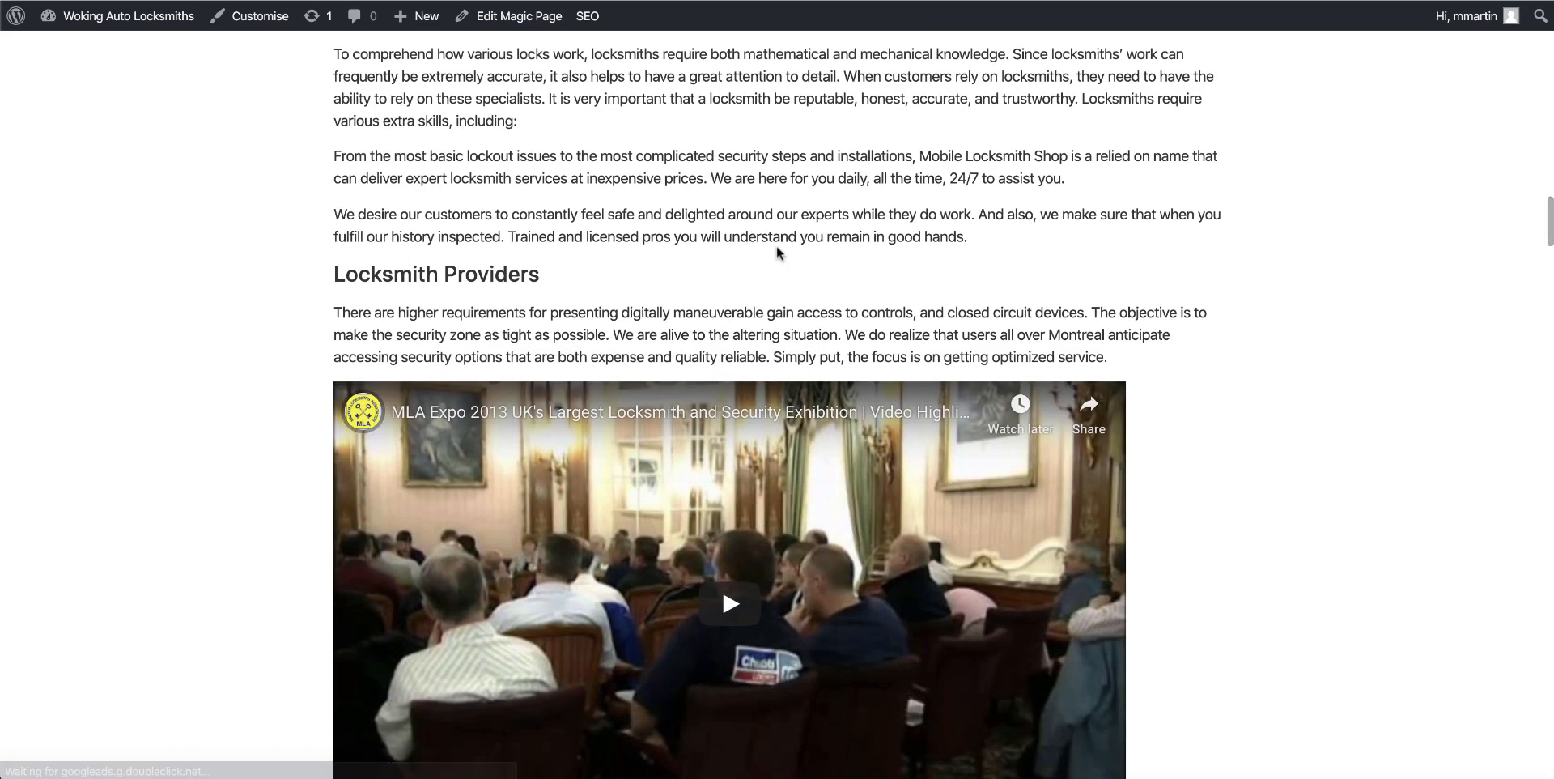
{"action": "scroll", "coordinate": [776, 247], "scroll_direction": "down", "scroll_amount": 6}
{"action": "scroll", "coordinate": [777, 252], "scroll_direction": "down", "scroll_amount": 10}
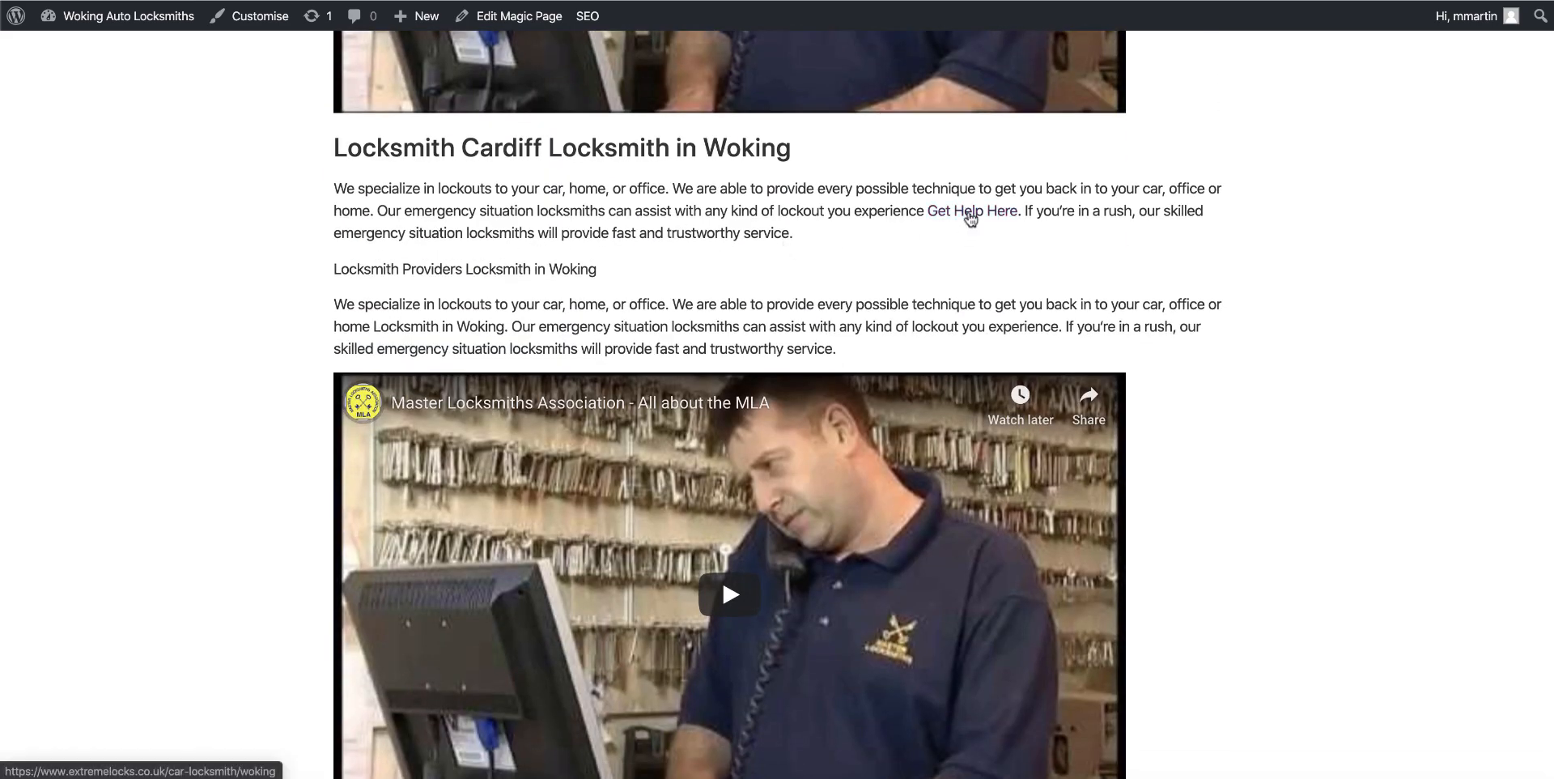
{"action": "scroll", "coordinate": [970, 218], "scroll_direction": "down", "scroll_amount": 15}
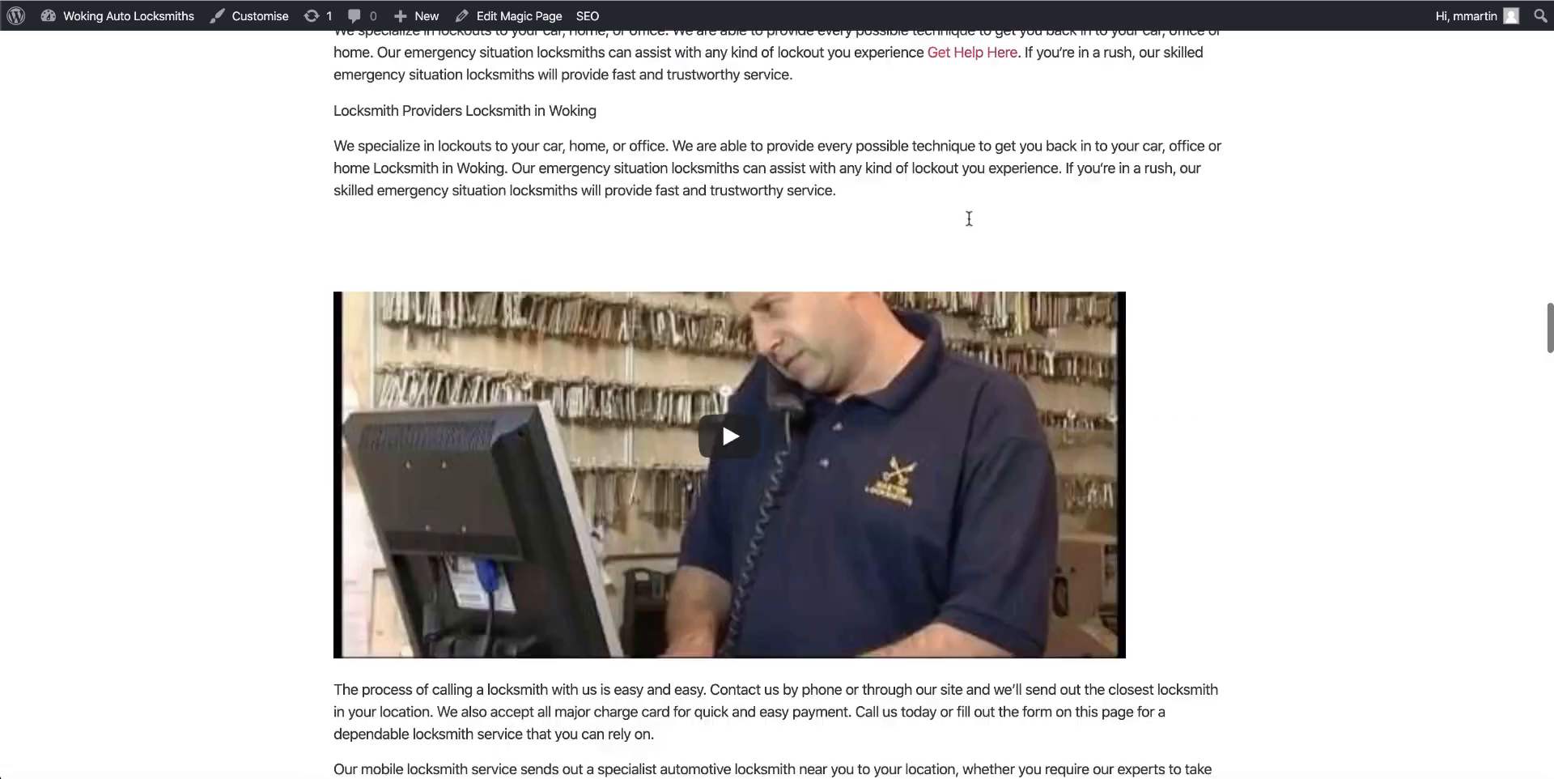
{"action": "scroll", "coordinate": [592, 114], "scroll_direction": "up", "scroll_amount": 20}
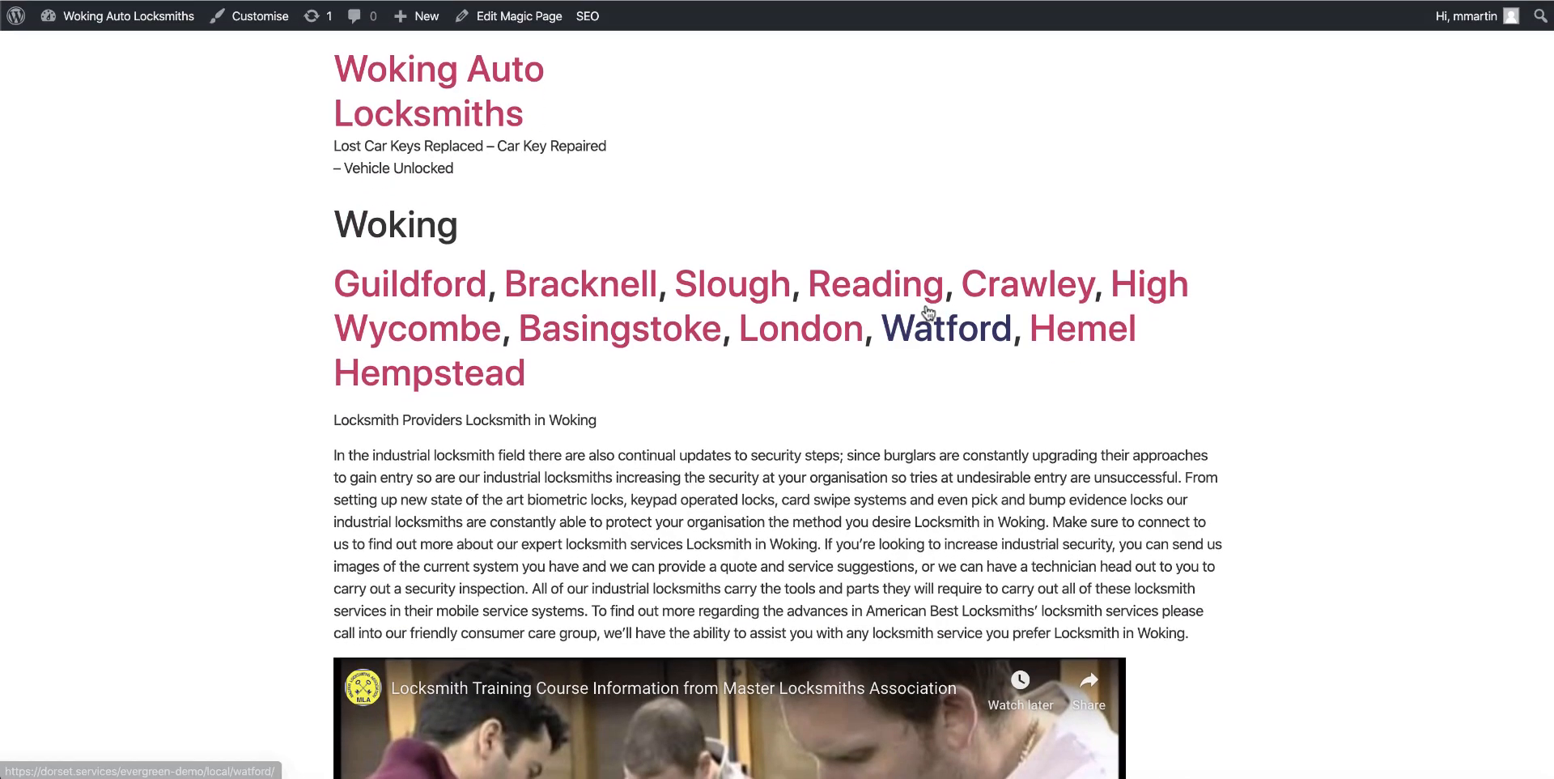
Go back to the London location page and review its spun text and Click Me link for comparison with Woking
{"action": "left_click", "coordinate": [810, 335]}
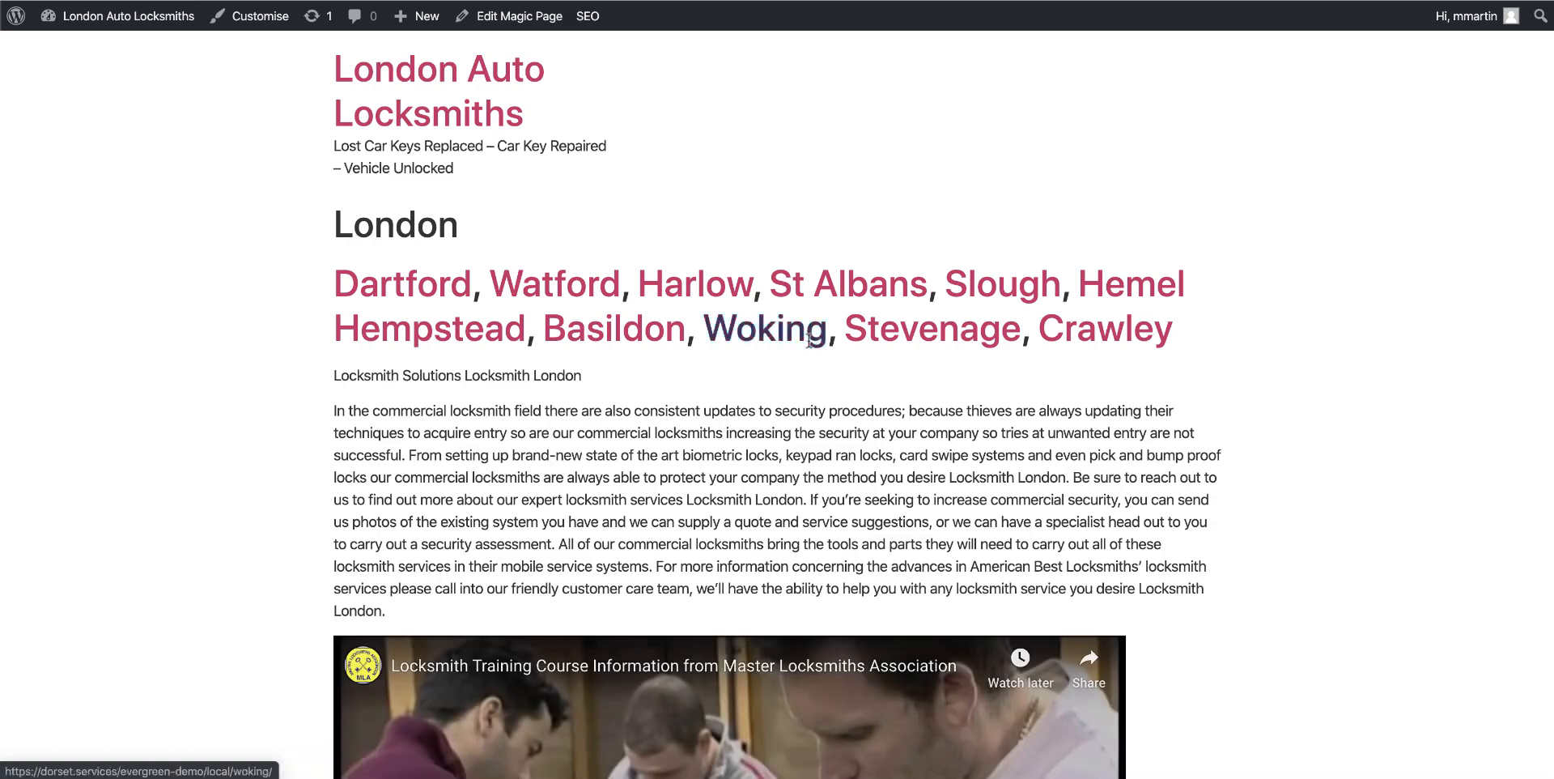
{"action": "scroll", "coordinate": [867, 559], "scroll_direction": "down", "scroll_amount": 2}
{"action": "scroll", "coordinate": [867, 559], "scroll_direction": "down", "scroll_amount": 12}
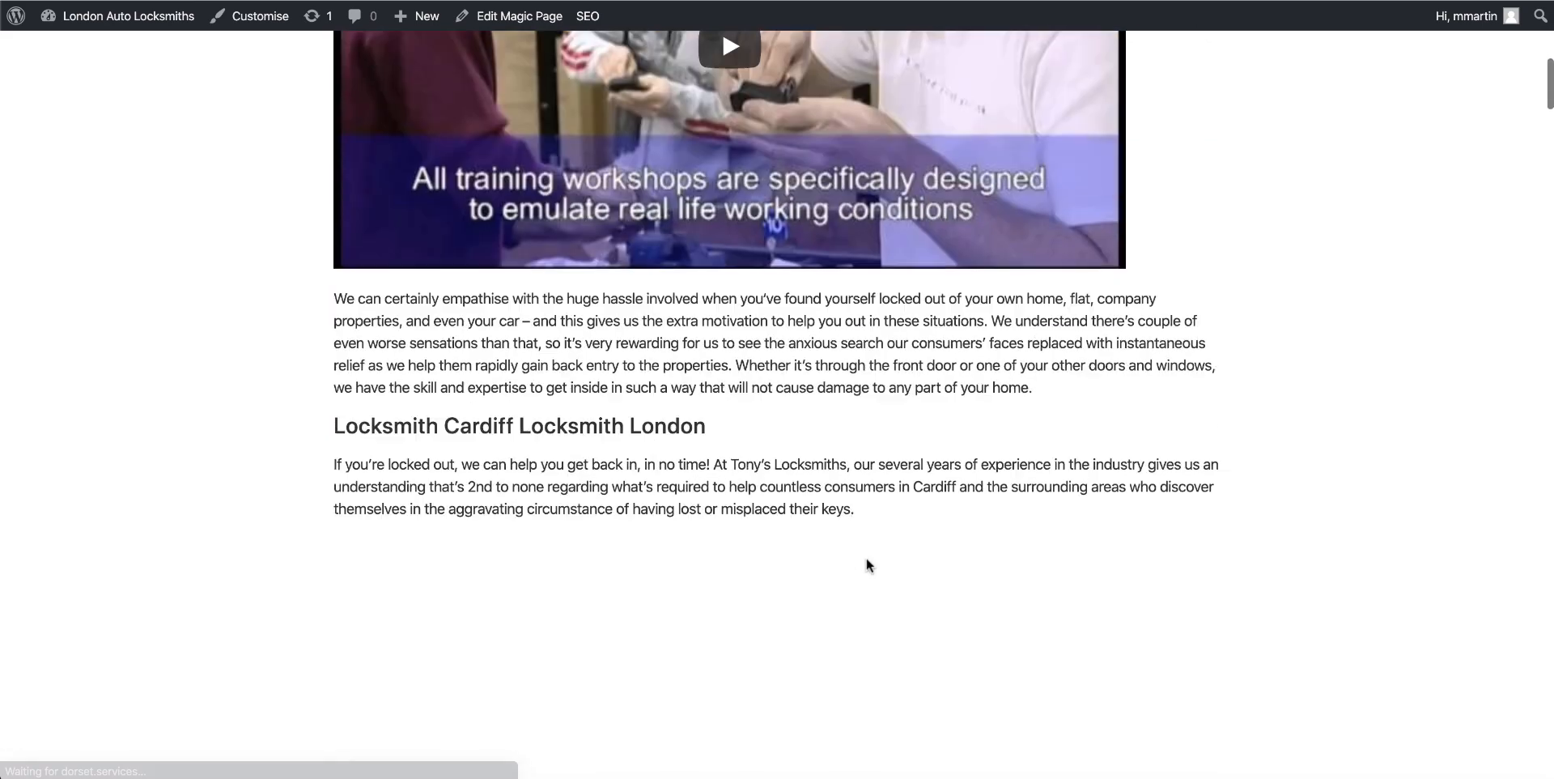
{"action": "scroll", "coordinate": [866, 564], "scroll_direction": "down", "scroll_amount": 6}
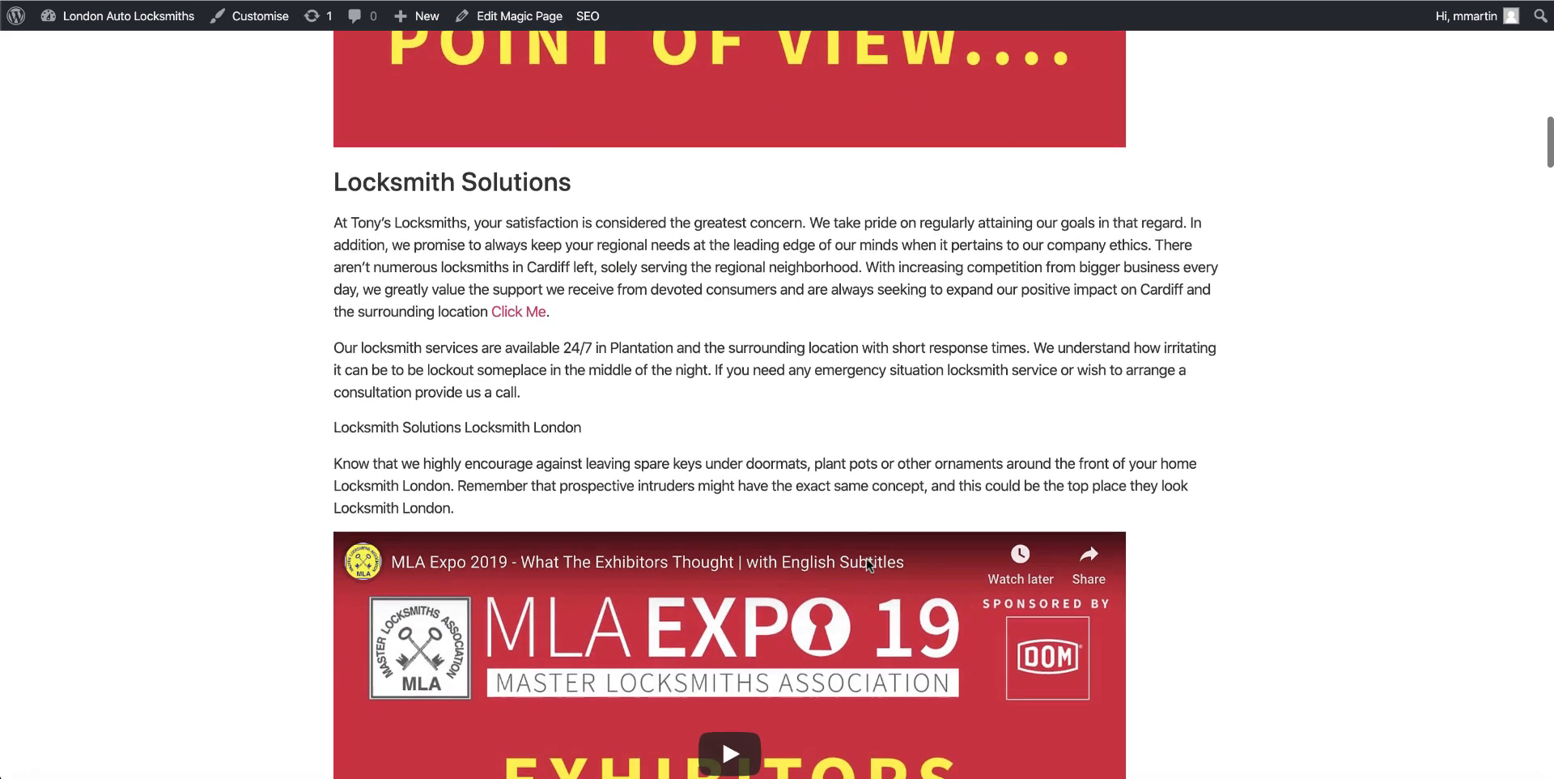
{"action": "scroll", "coordinate": [688, 348], "scroll_direction": "up", "scroll_amount": 20}
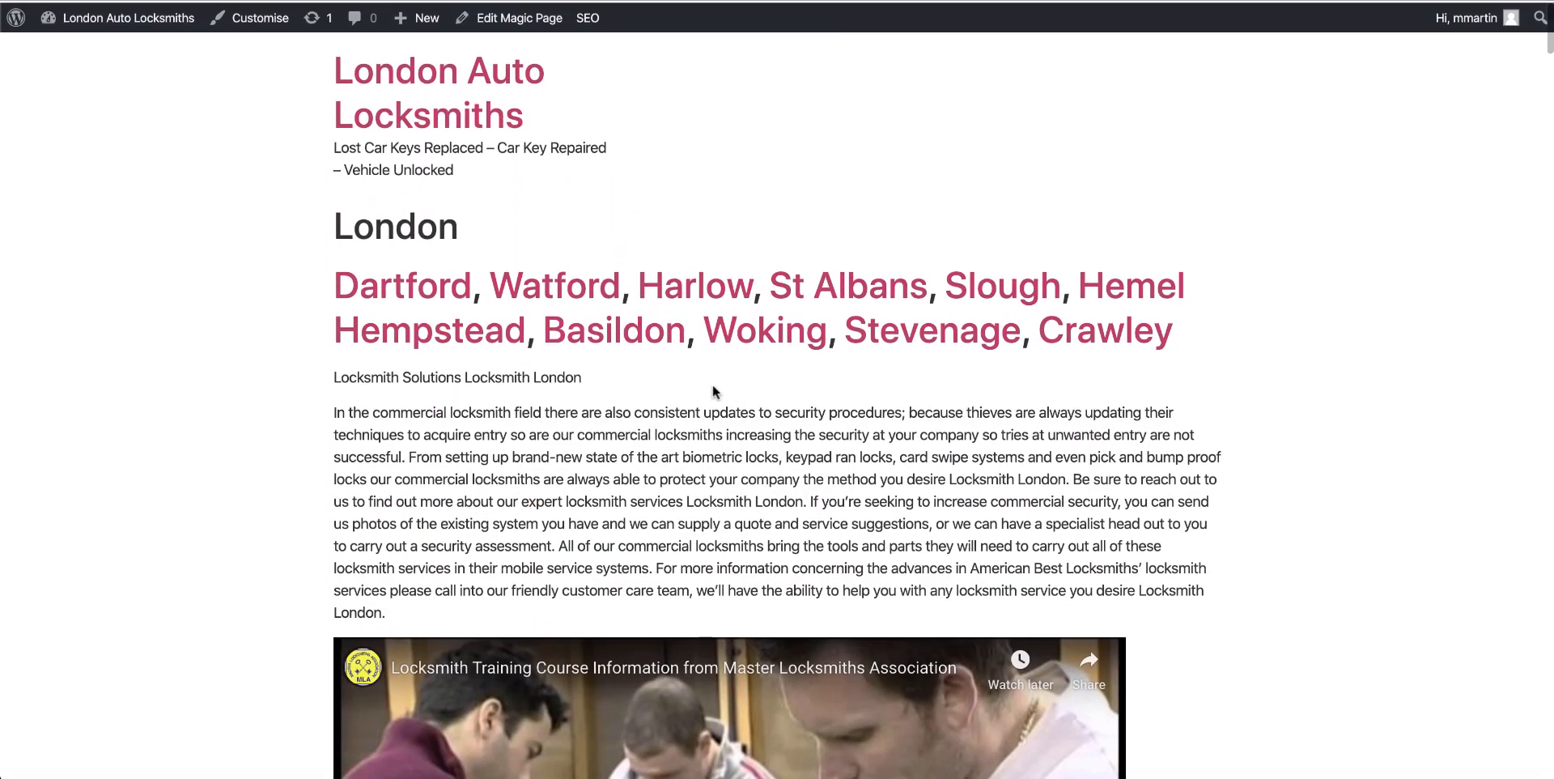
Open the Hemel Hempstead location page, check where its Locksmith Hemel Hempstead link leads, and return to the article
{"action": "left_click", "coordinate": [1121, 293]}
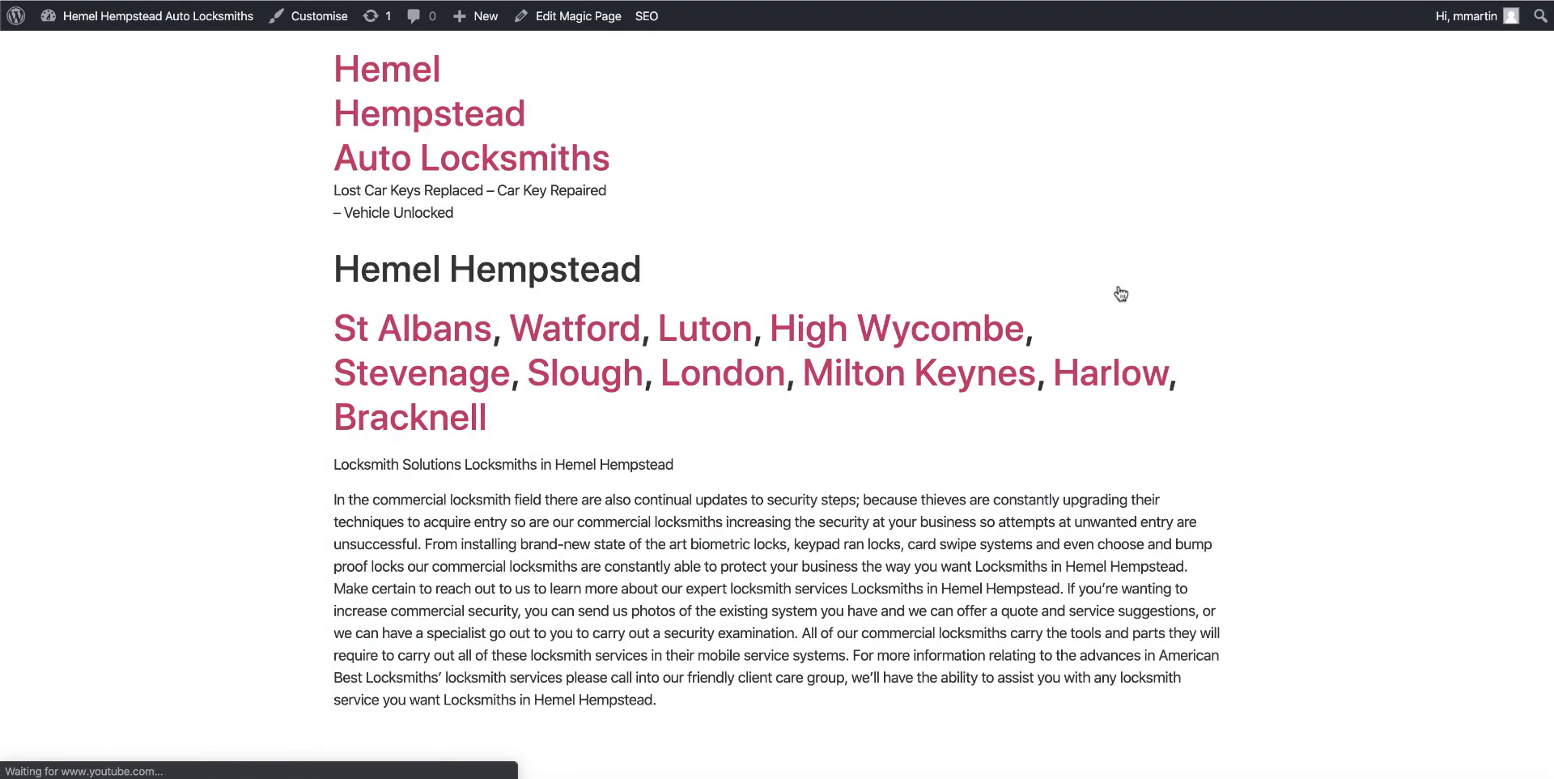
{"action": "scroll", "coordinate": [950, 501], "scroll_direction": "down", "scroll_amount": 11}
{"action": "scroll", "coordinate": [949, 501], "scroll_direction": "down", "scroll_amount": 10}
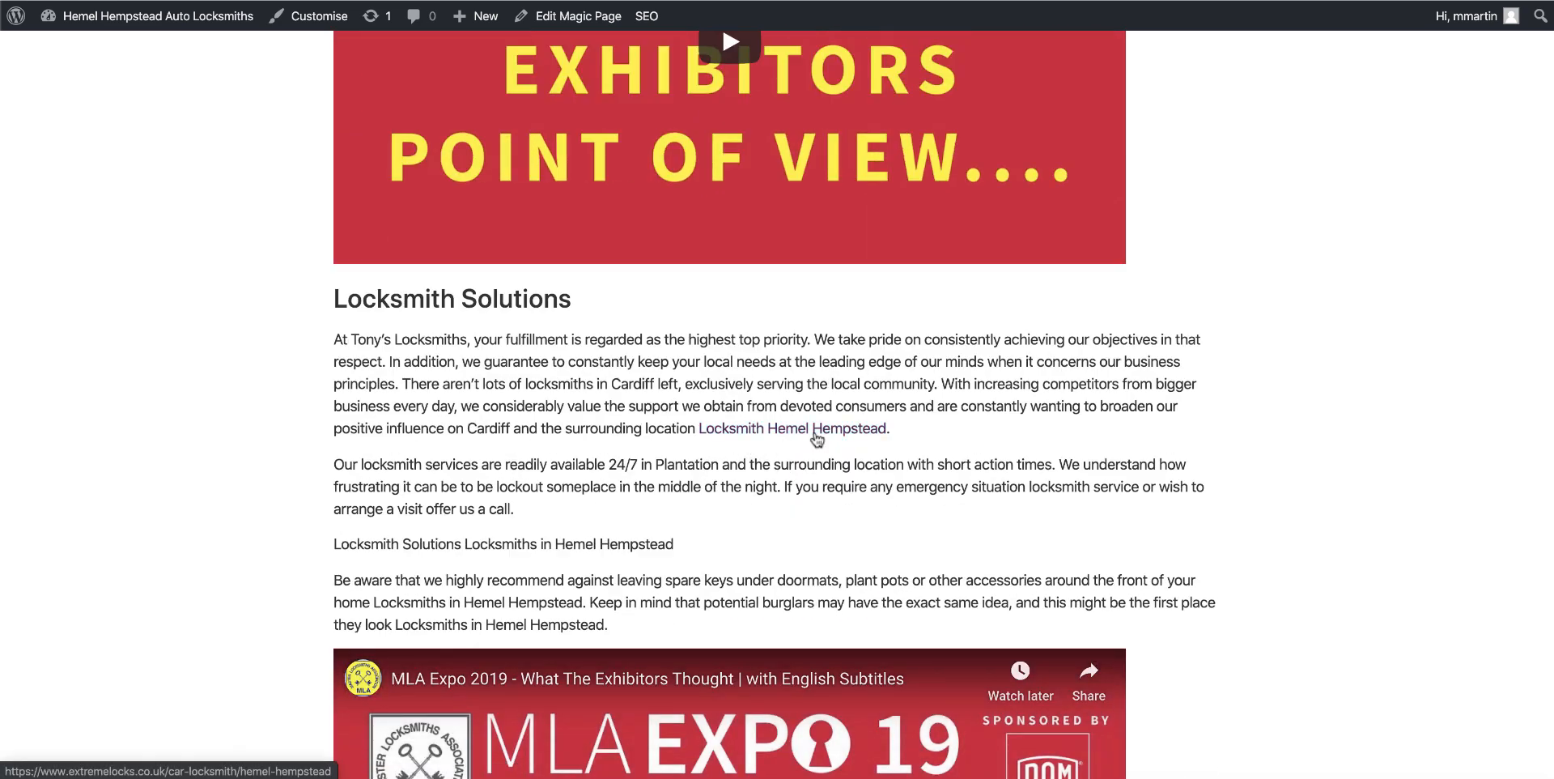
{"action": "left_click", "coordinate": [817, 439]}
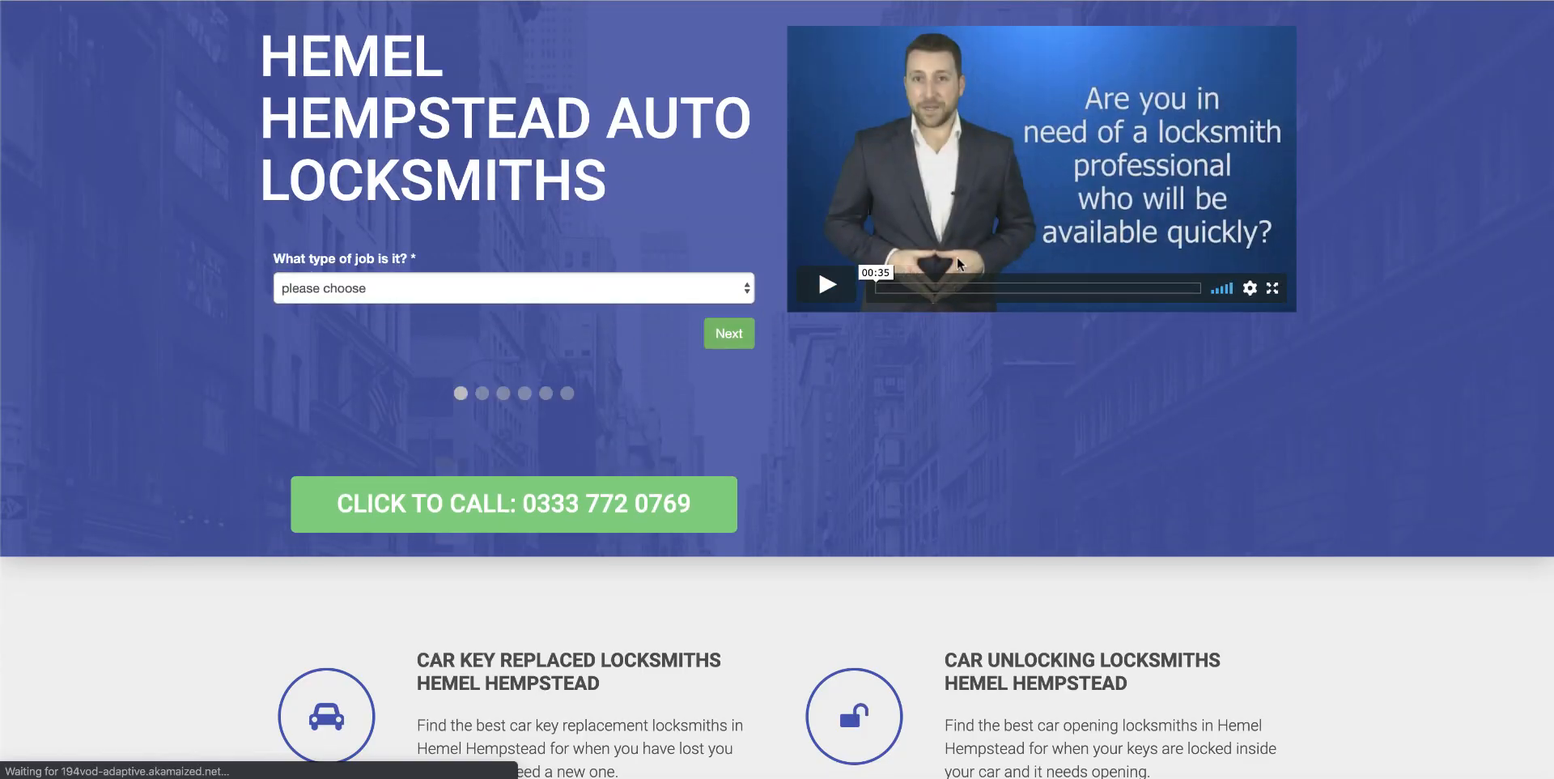
{"action": "scroll", "coordinate": [957, 264], "scroll_direction": "down", "scroll_amount": 20}
{"action": "scroll", "coordinate": [957, 264], "scroll_direction": "up", "scroll_amount": 20}
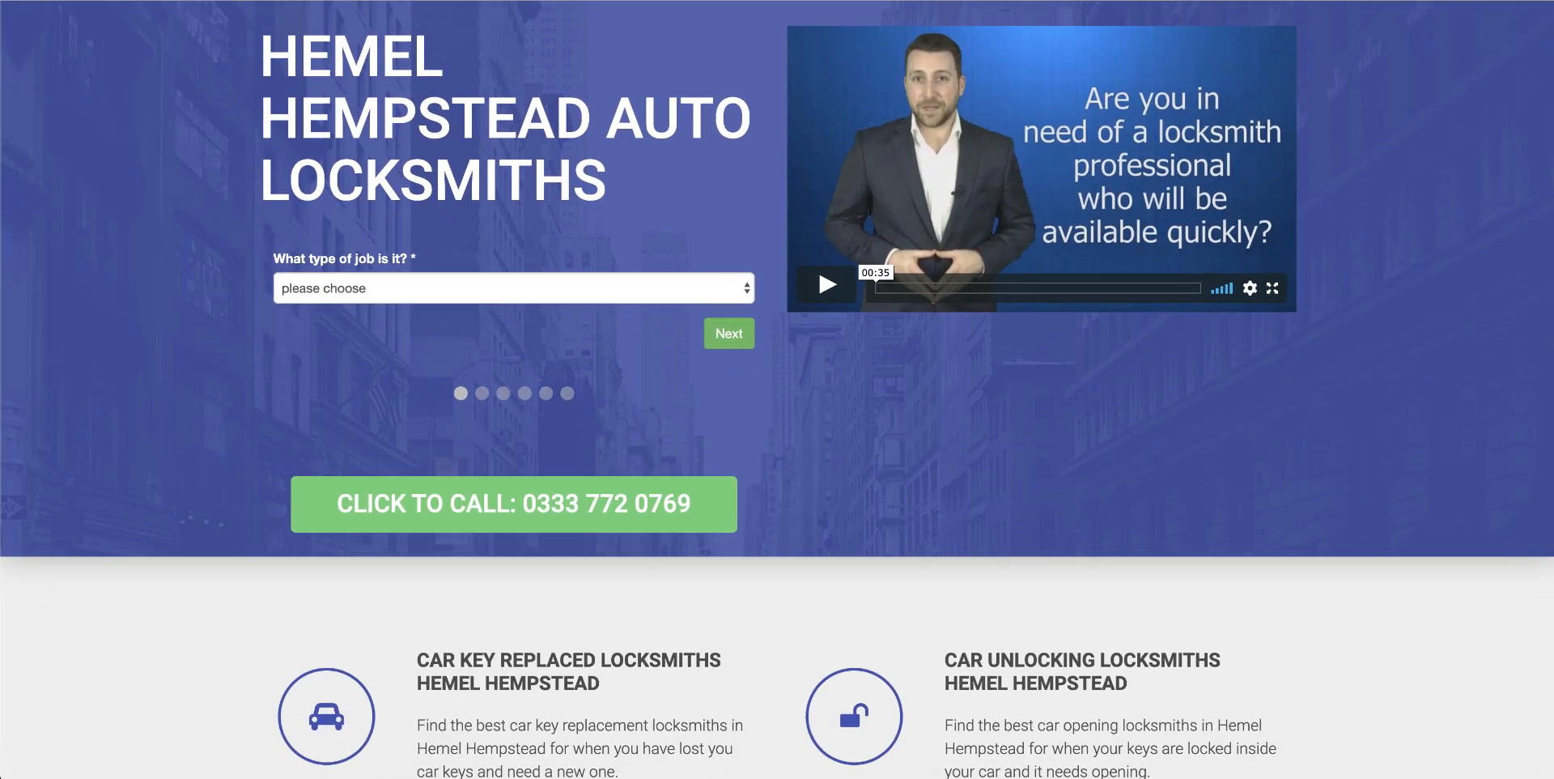
{"action": "key", "text": "super+Left"}
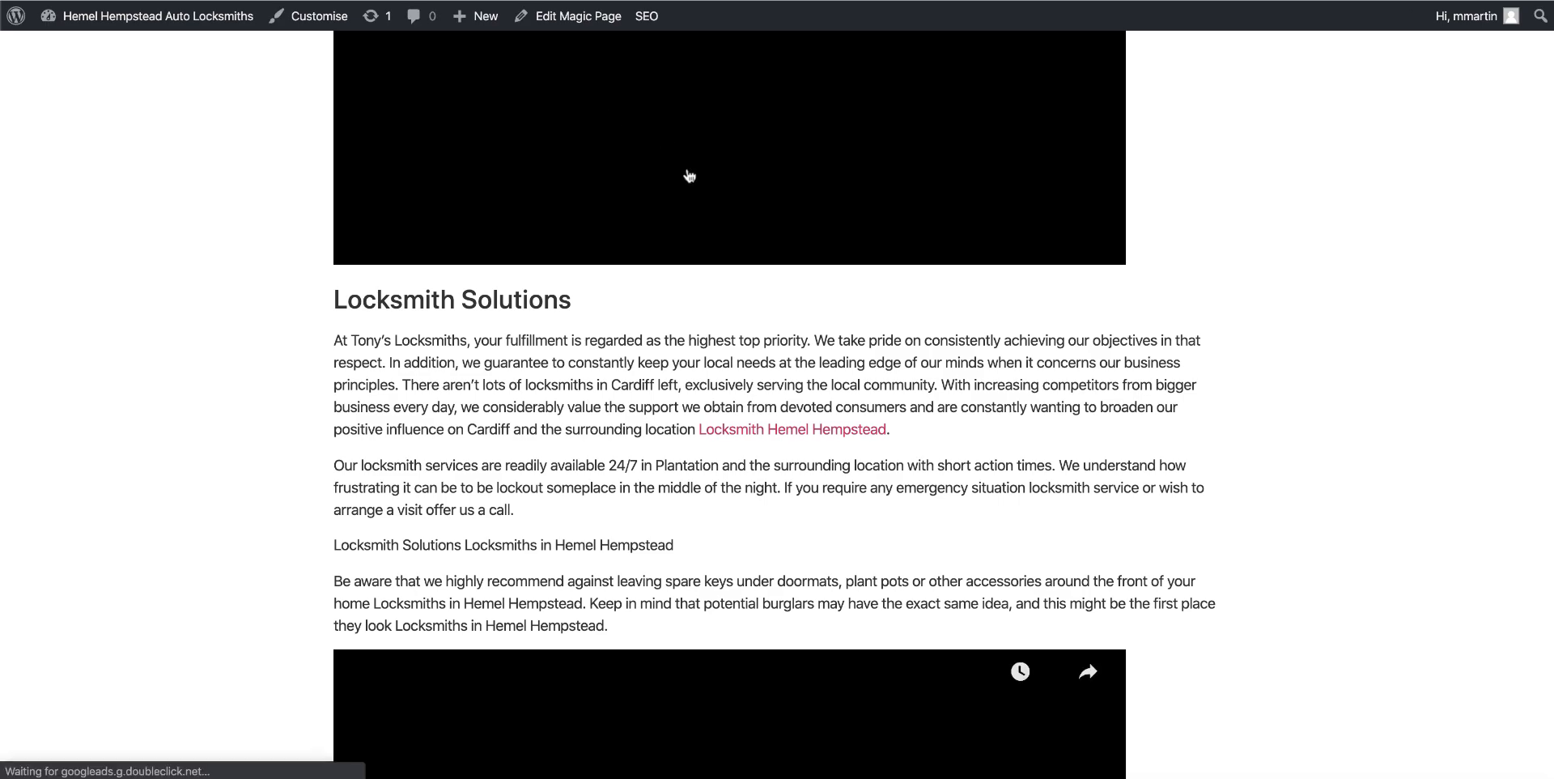
Edit the Magic Page, open the Dynamic Backlink Builder & Website Exporter, and raise the London export radius to match the page's own radius
{"action": "left_click", "coordinate": [570, 30]}
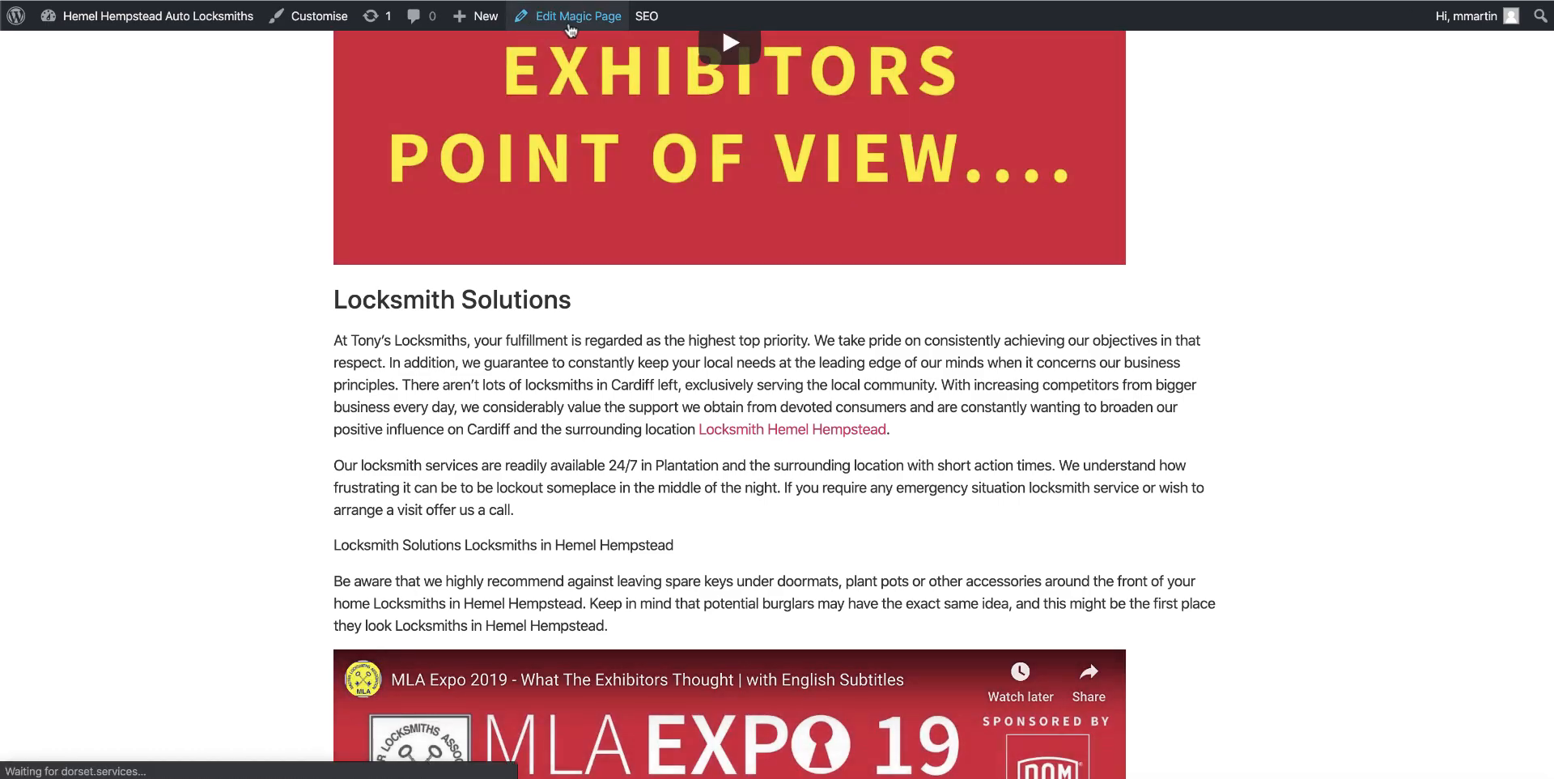
{"action": "scroll", "coordinate": [1440, 523], "scroll_direction": "down", "scroll_amount": 2}
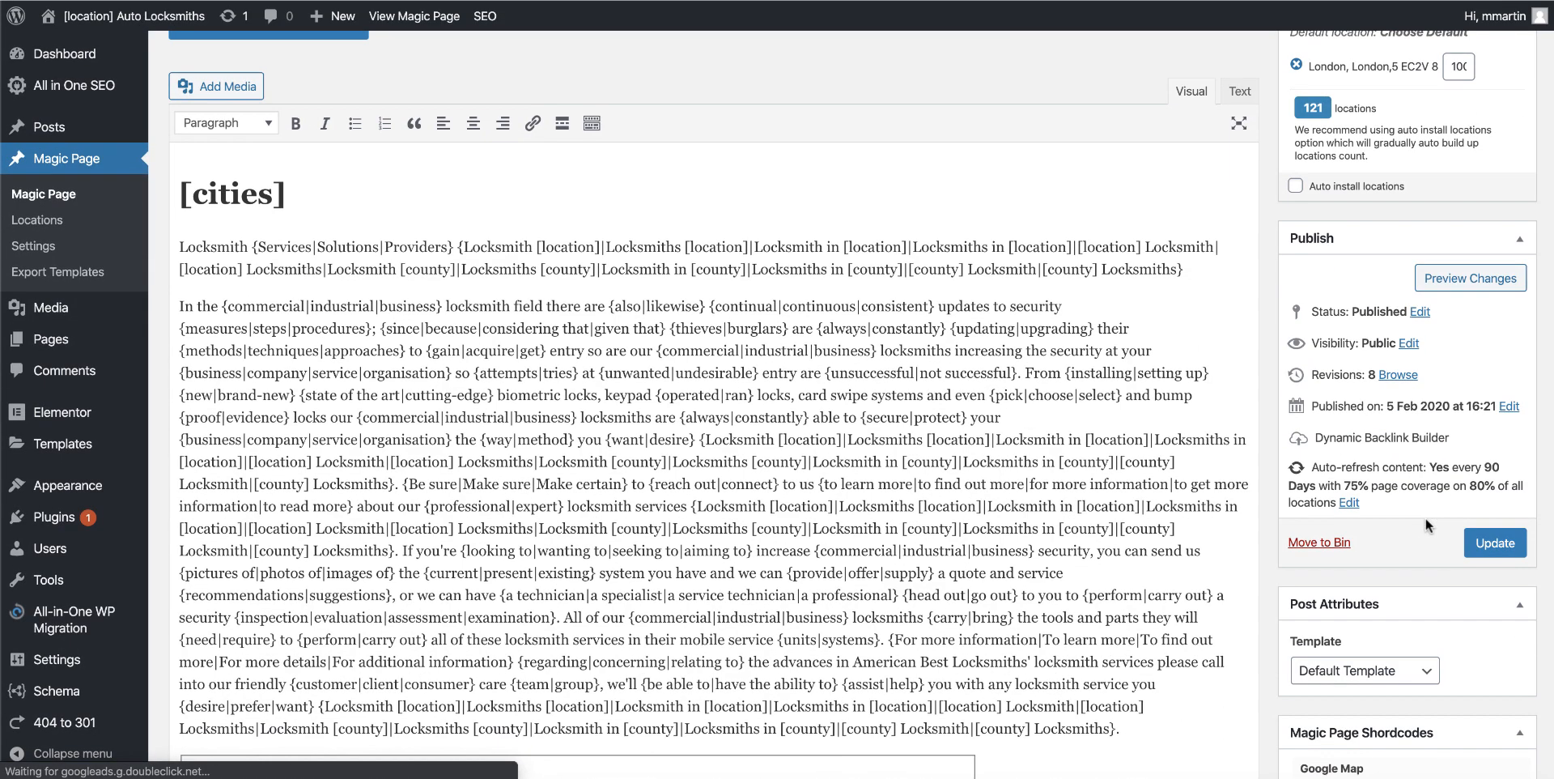
{"action": "left_click", "coordinate": [1379, 441]}
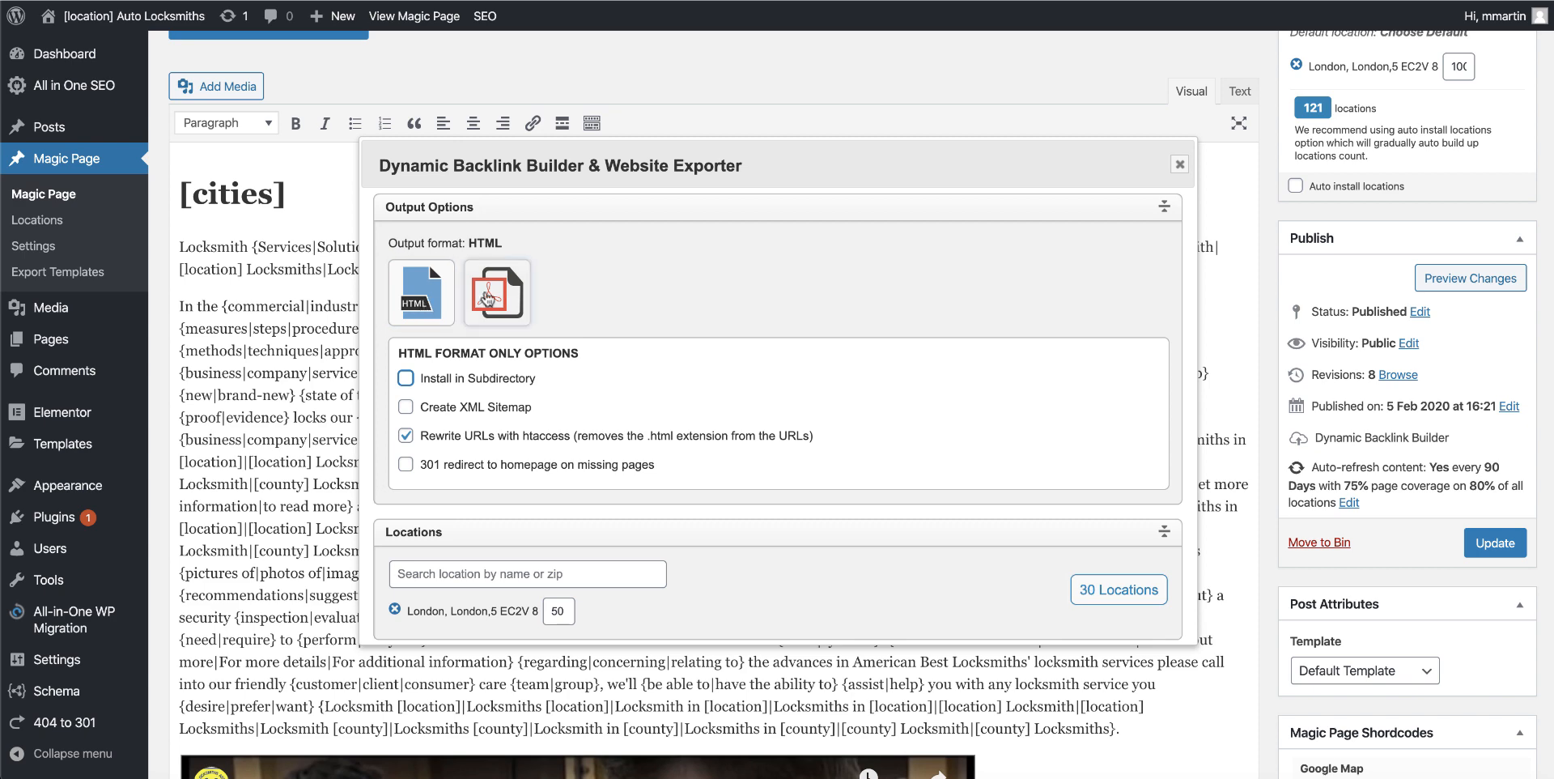
{"action": "scroll", "coordinate": [625, 377], "scroll_direction": "down", "scroll_amount": 5}
{"action": "scroll", "coordinate": [625, 377], "scroll_direction": "up", "scroll_amount": 4}
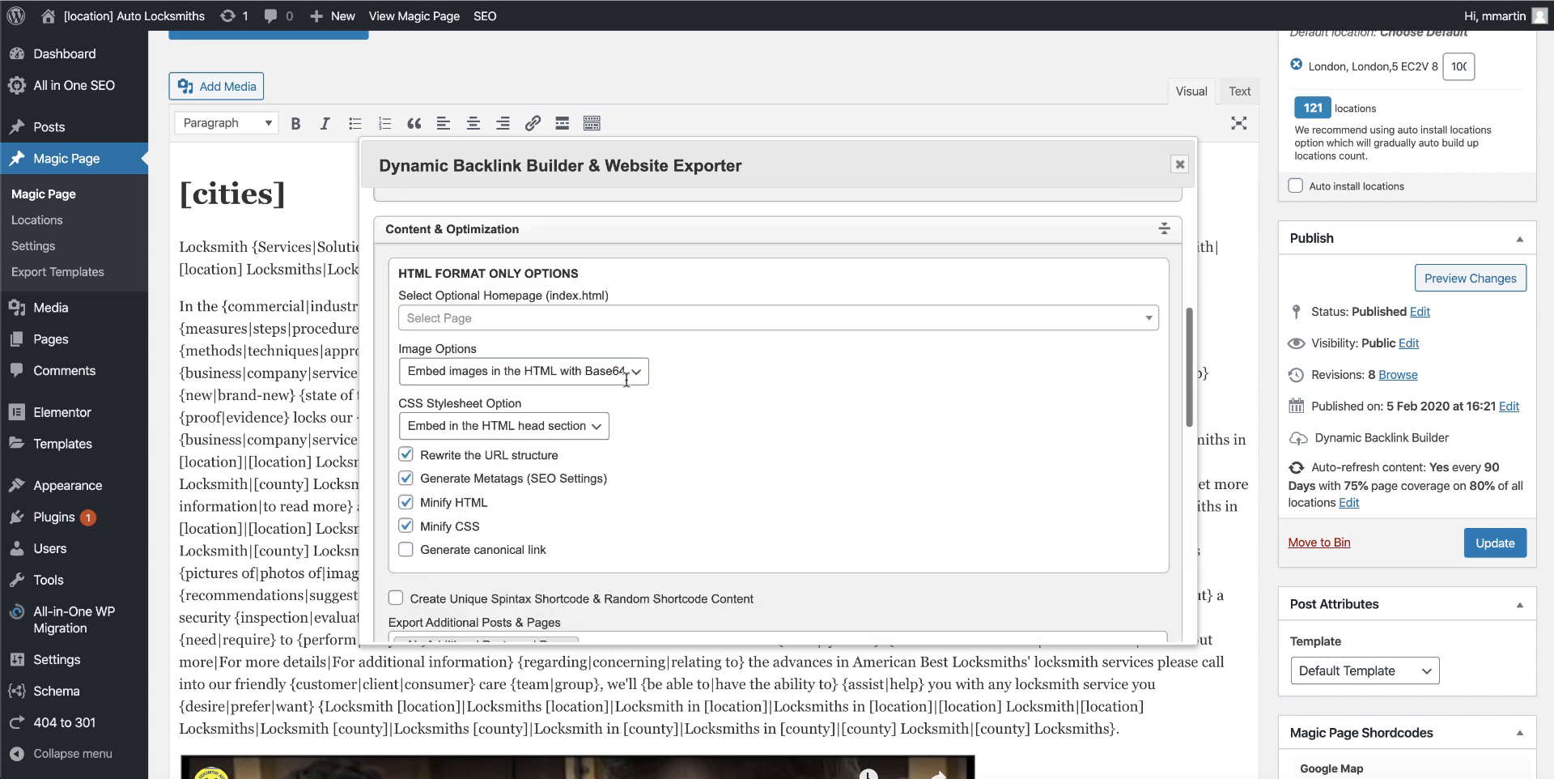
{"action": "scroll", "coordinate": [625, 383], "scroll_direction": "down", "scroll_amount": 1}
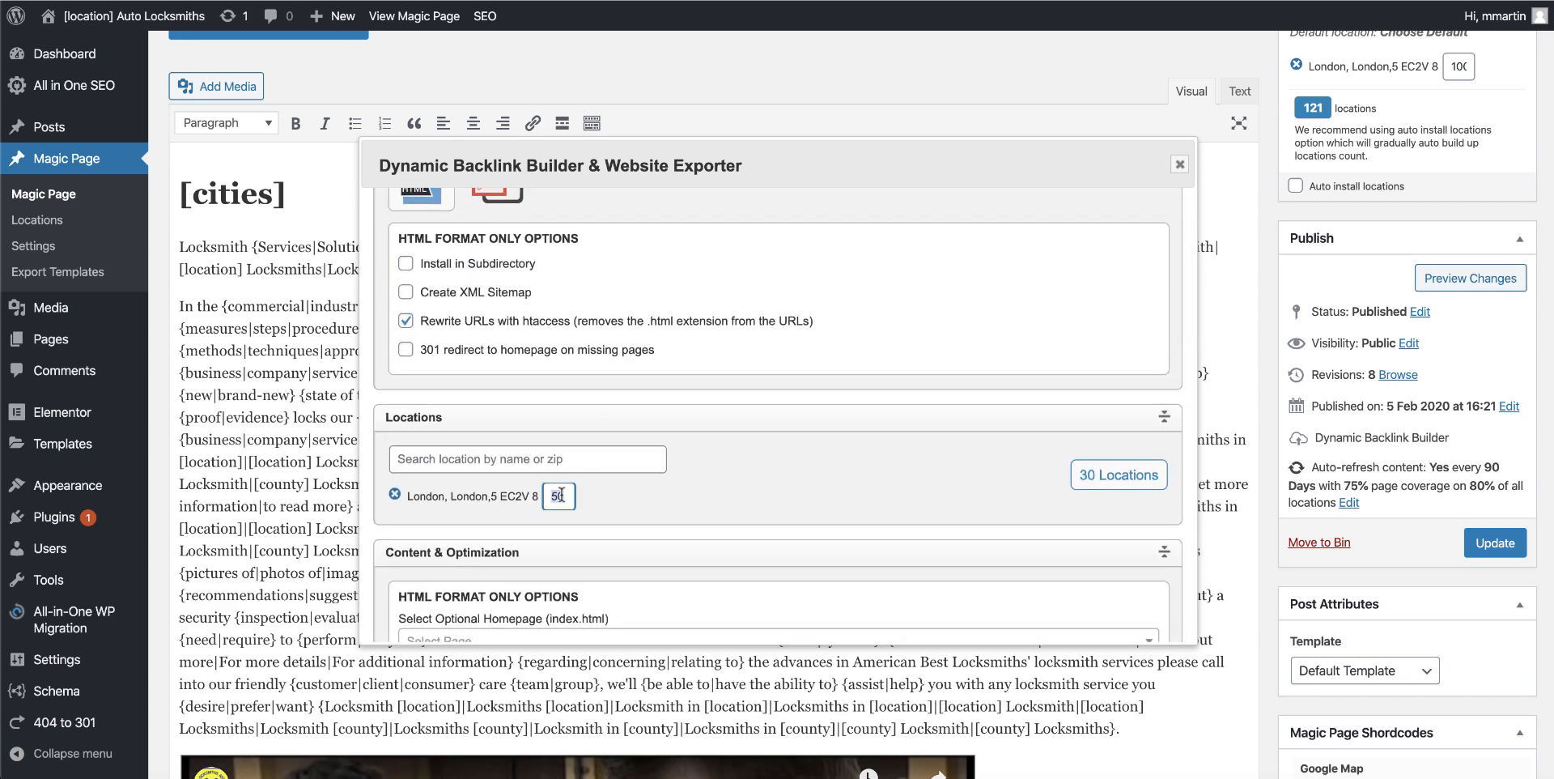
{"action": "left_click", "coordinate": [777, 495]}
{"action": "scroll", "coordinate": [1023, 478], "scroll_direction": "down", "scroll_amount": 5}
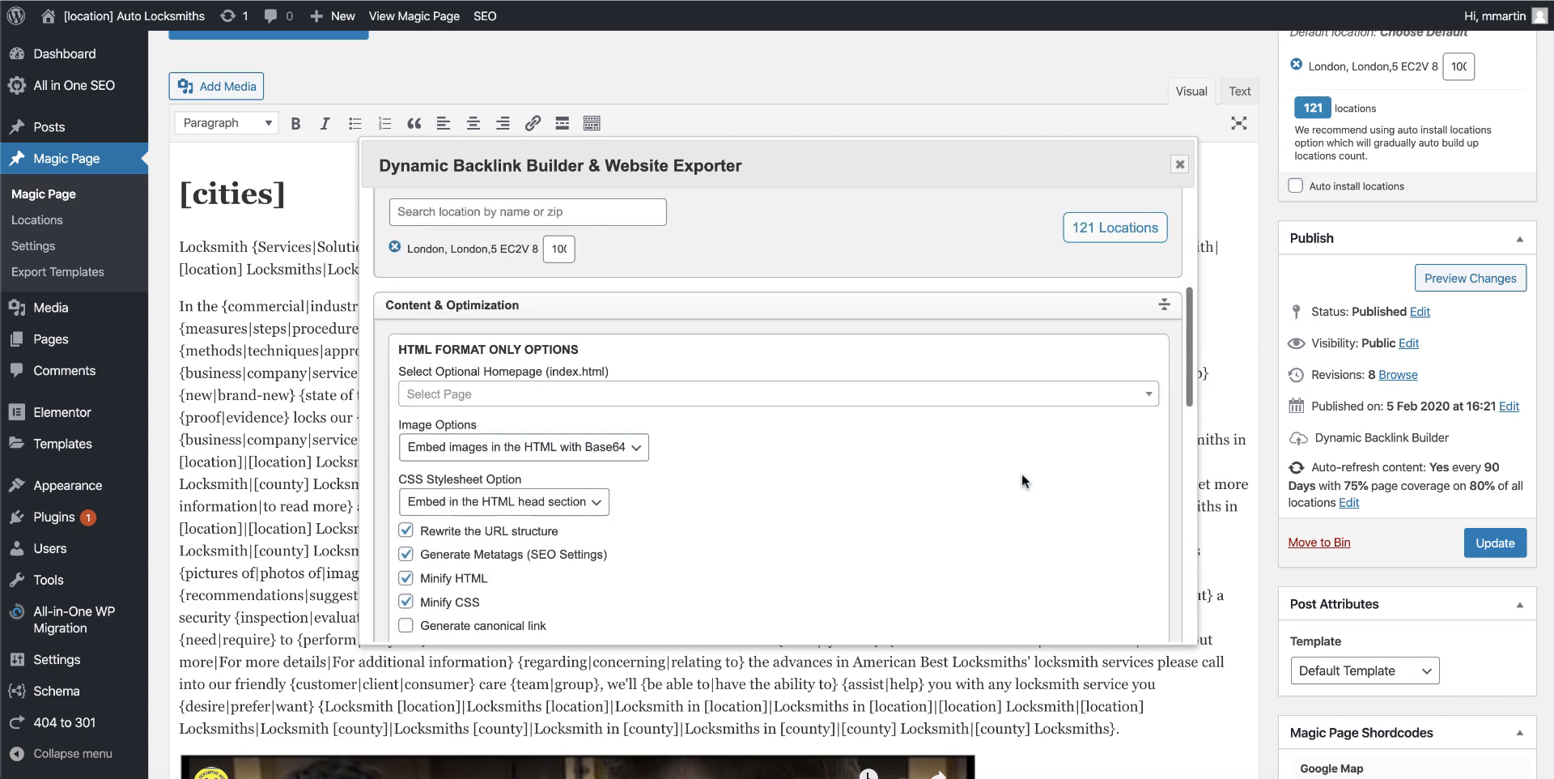
Review the exporter's content options, page title variations, filename patterns and export controls, then close it without exporting
{"action": "scroll", "coordinate": [556, 362], "scroll_direction": "down", "scroll_amount": 6}
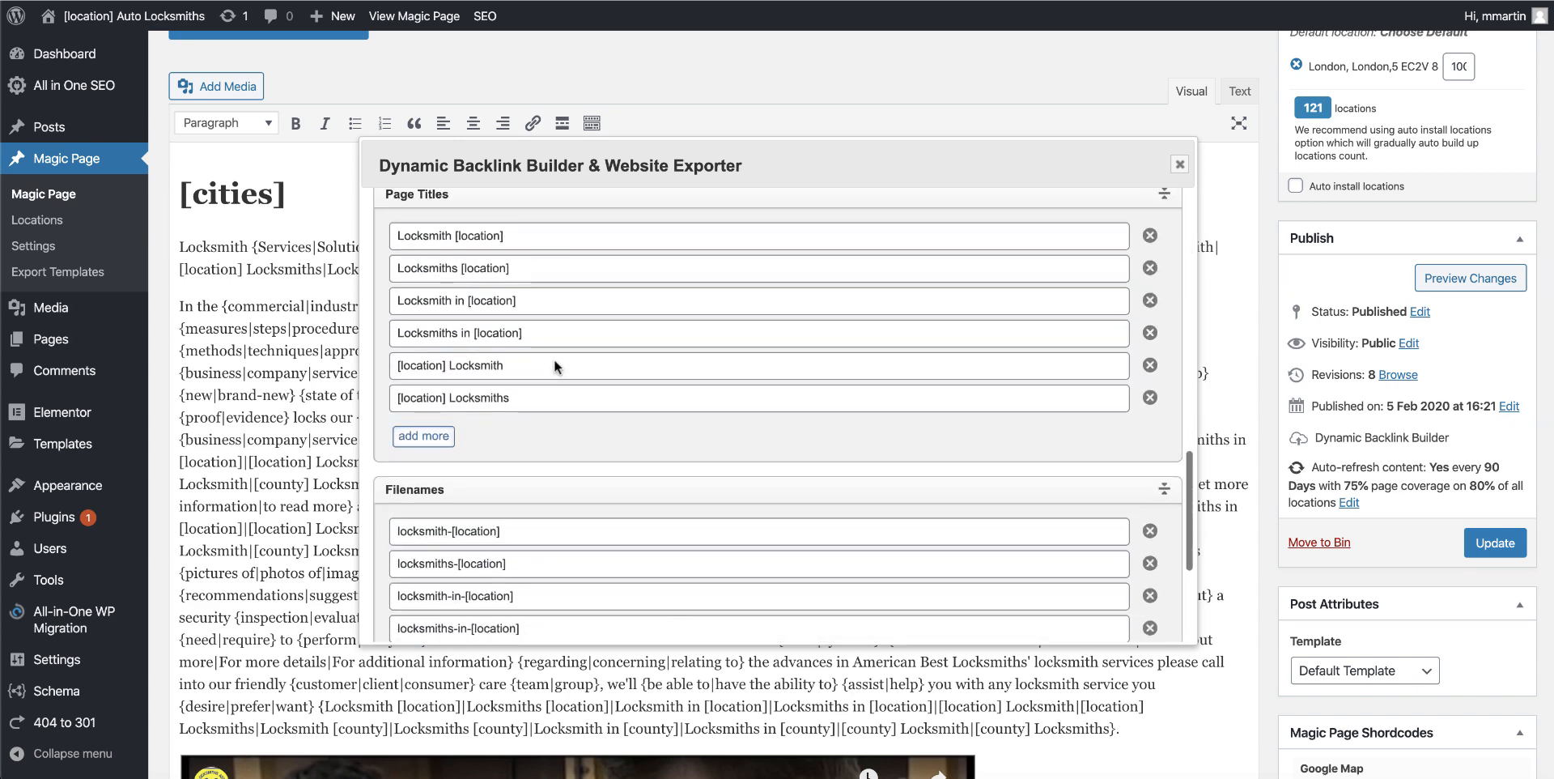
{"action": "scroll", "coordinate": [538, 258], "scroll_direction": "up", "scroll_amount": 2}
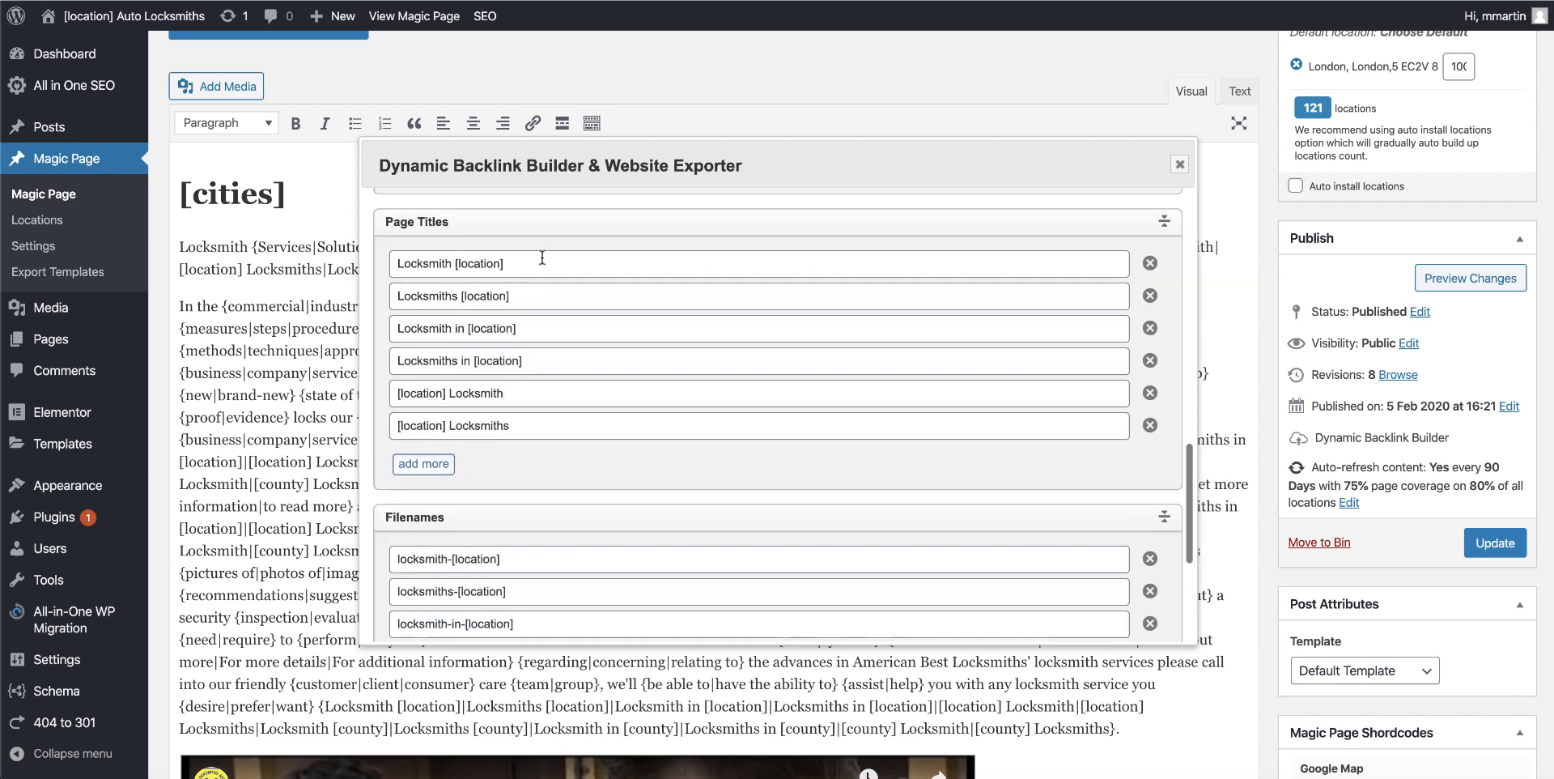
{"action": "scroll", "coordinate": [576, 468], "scroll_direction": "down", "scroll_amount": 3}
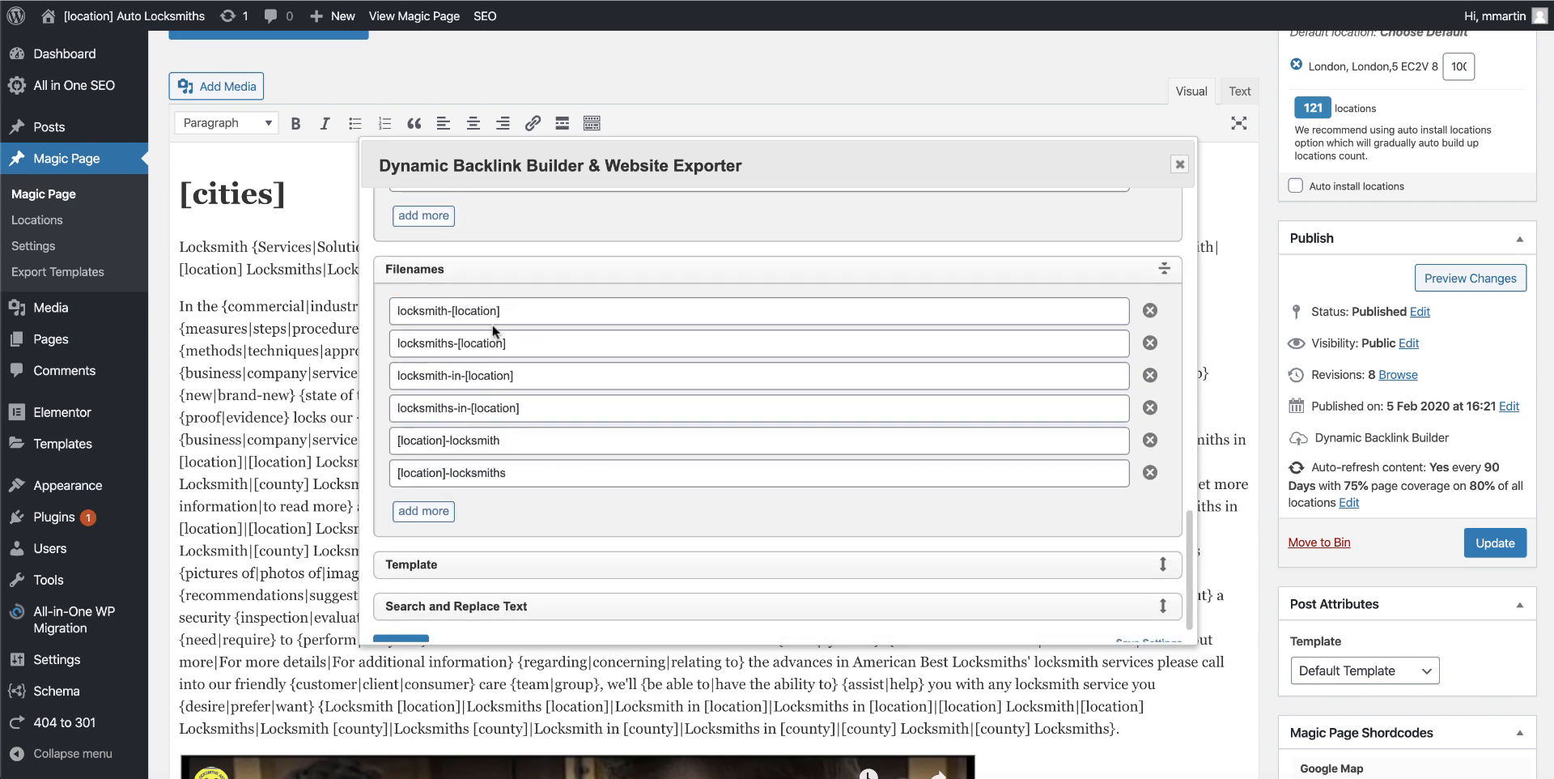
{"action": "scroll", "coordinate": [563, 380], "scroll_direction": "up", "scroll_amount": 3}
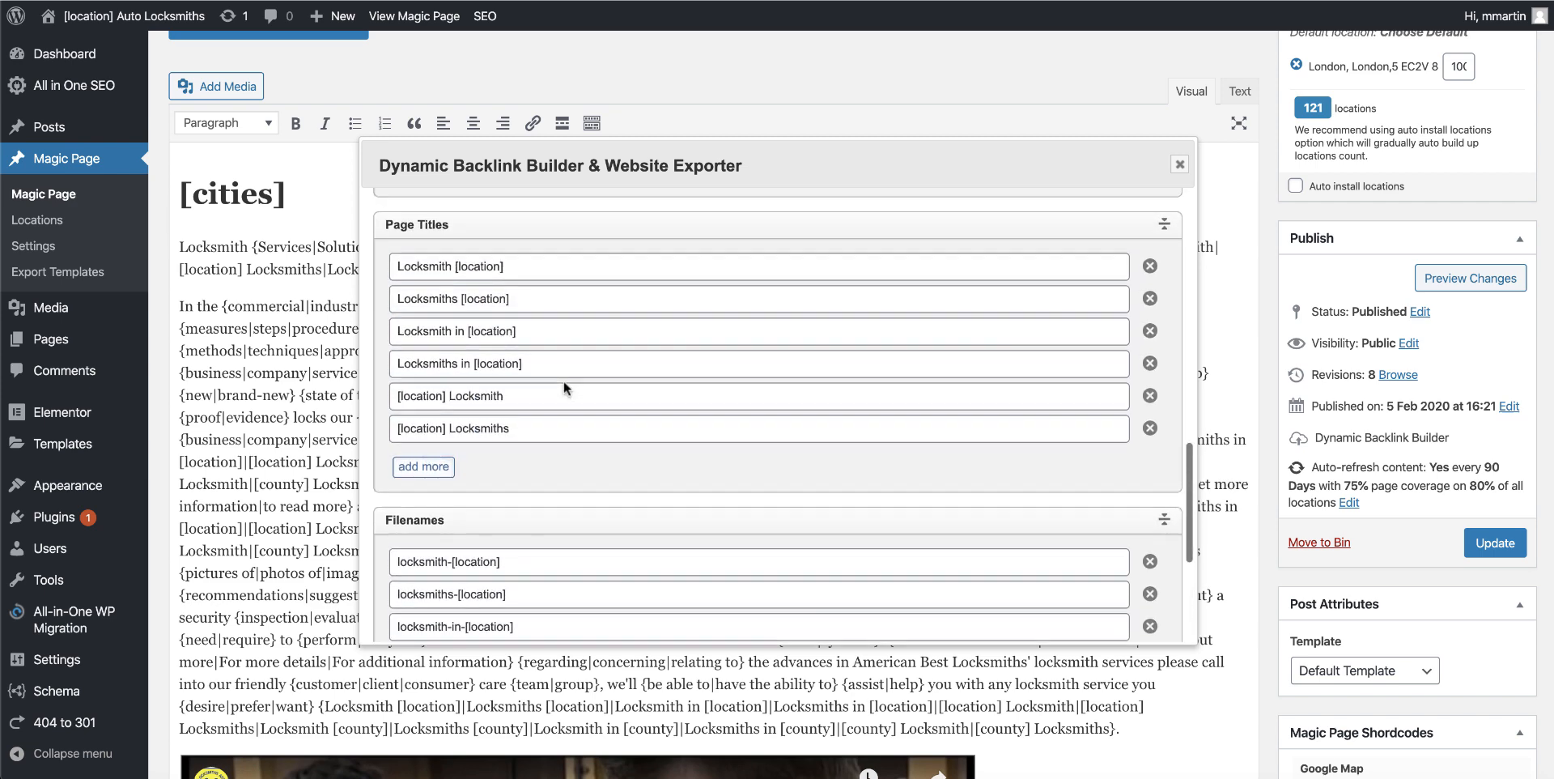
{"action": "scroll", "coordinate": [550, 362], "scroll_direction": "down", "scroll_amount": 3}
{"action": "scroll", "coordinate": [684, 433], "scroll_direction": "down", "scroll_amount": 5}
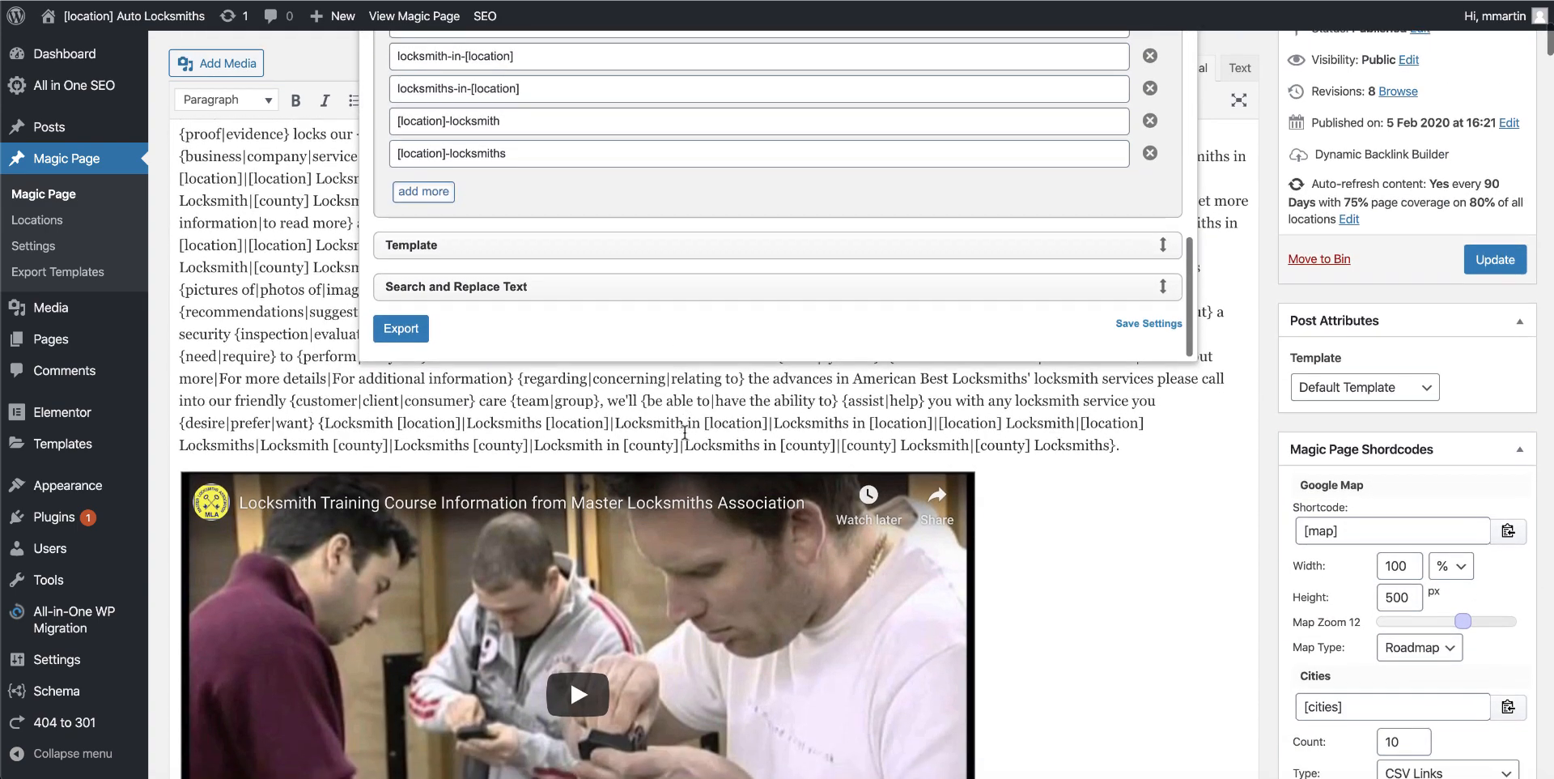
{"action": "scroll", "coordinate": [777, 387], "scroll_direction": "up", "scroll_amount": 5}
{"action": "scroll", "coordinate": [815, 425], "scroll_direction": "down", "scroll_amount": 1}
{"action": "scroll", "coordinate": [814, 426], "scroll_direction": "up", "scroll_amount": 1}
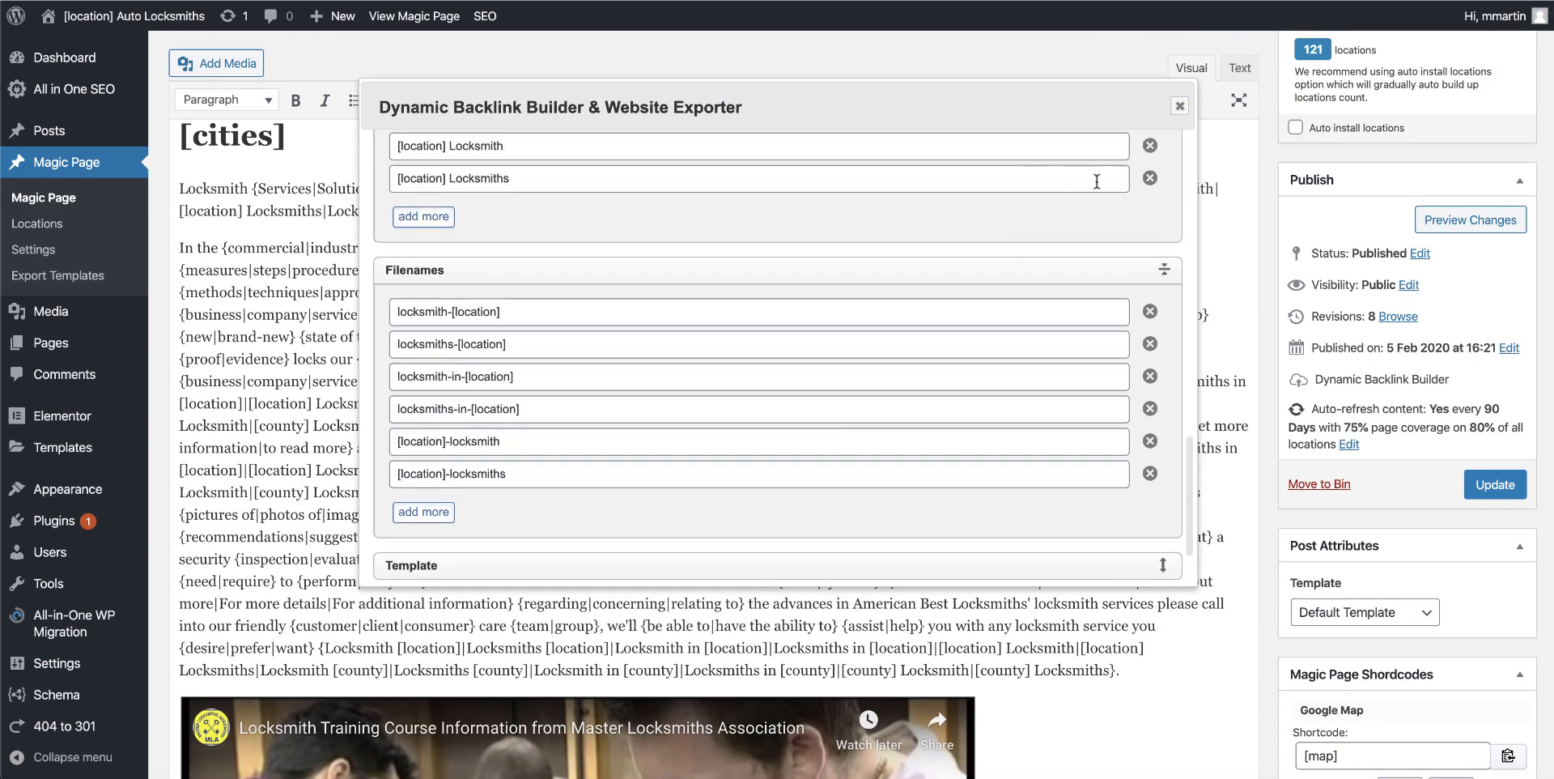
{"action": "left_click", "coordinate": [1181, 107]}
Delete the spintax cache in the Magic Page settings, save the settings, and dismiss the browser's password update offer
{"action": "scroll", "coordinate": [1004, 408], "scroll_direction": "up", "scroll_amount": 3}
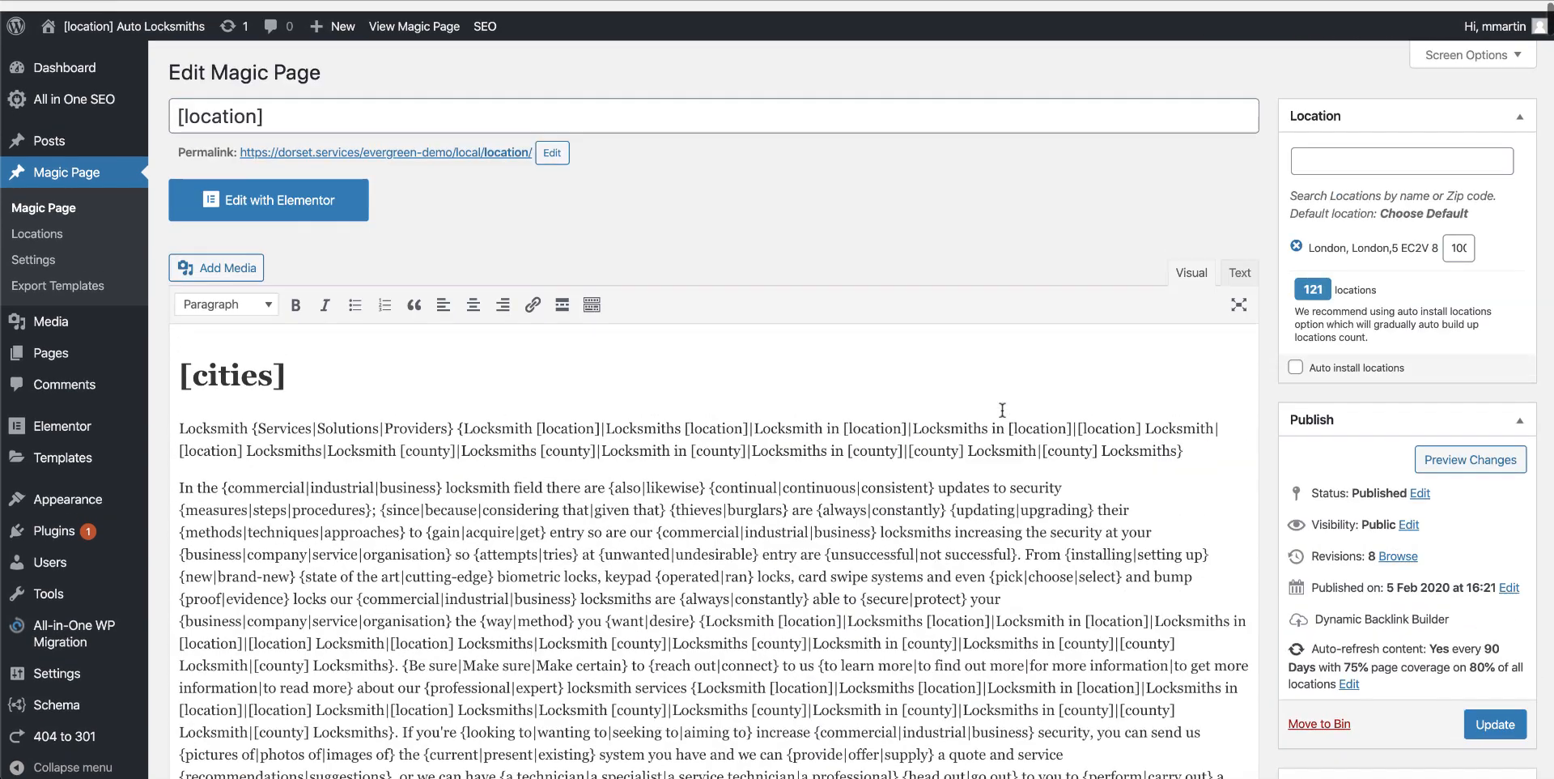
{"action": "left_click", "coordinate": [28, 250]}
{"action": "scroll", "coordinate": [470, 525], "scroll_direction": "down", "scroll_amount": 2}
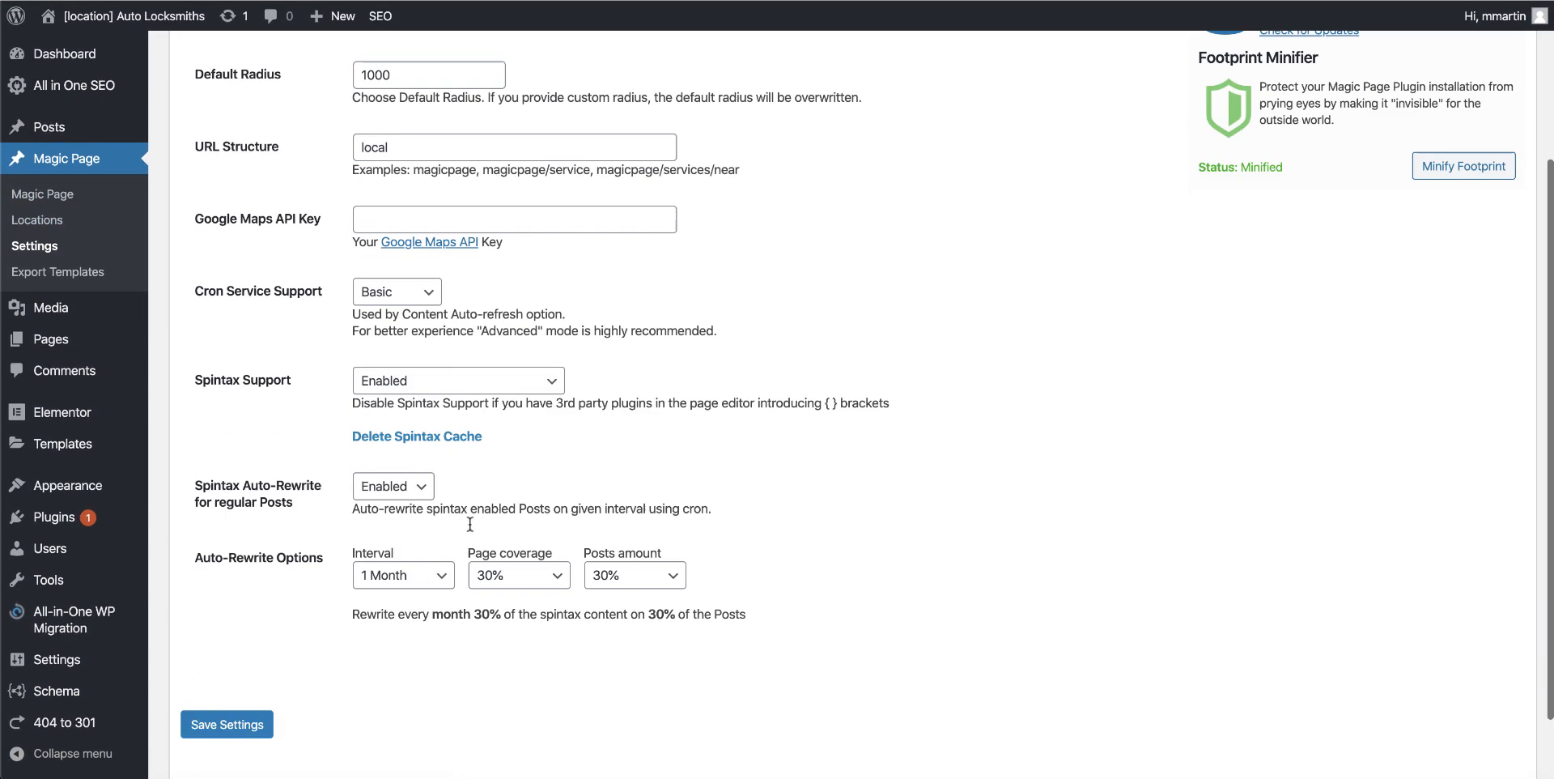
{"action": "scroll", "coordinate": [470, 525], "scroll_direction": "down", "scroll_amount": 1}
{"action": "left_click", "coordinate": [402, 353]}
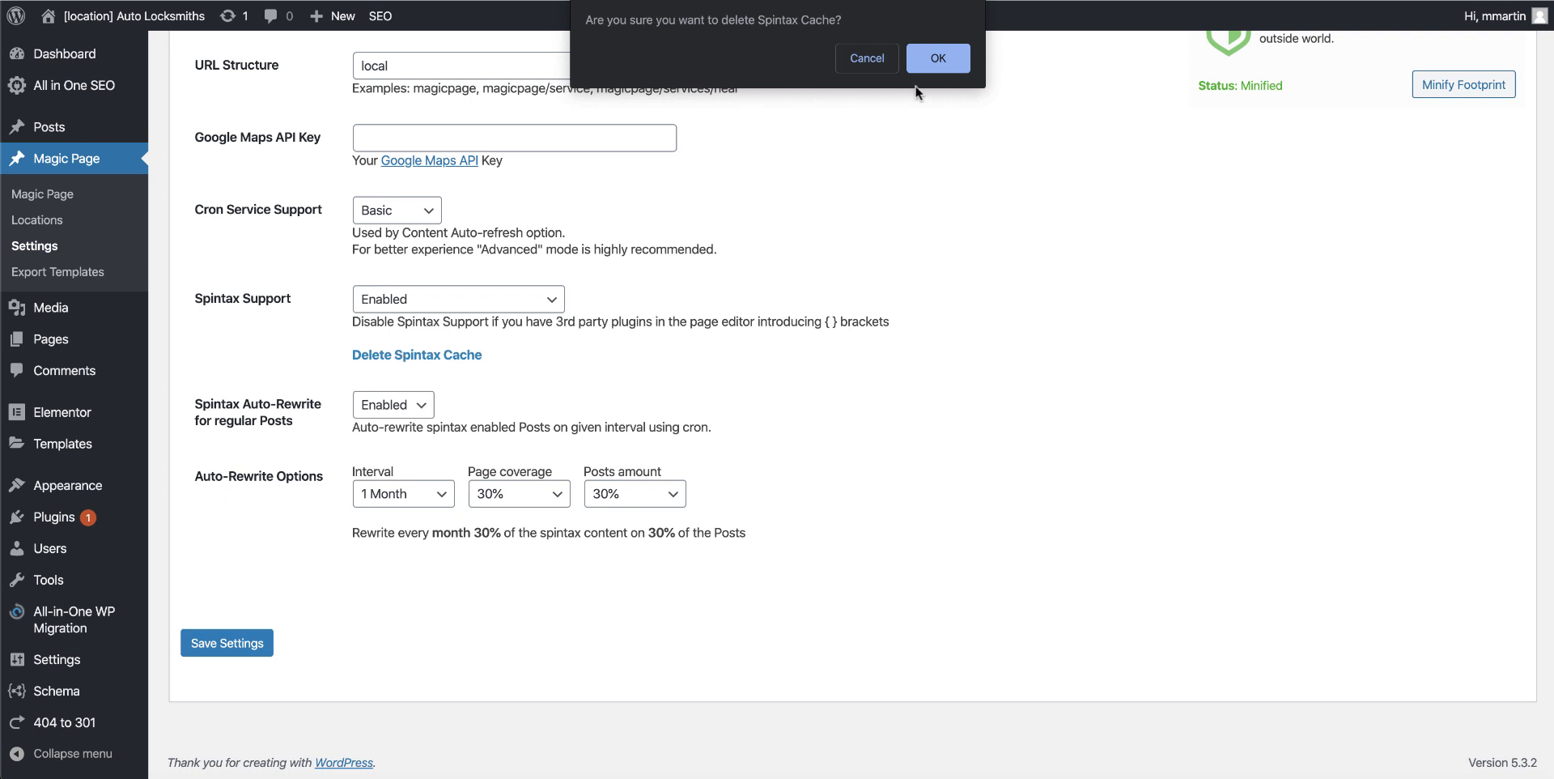
{"action": "left_click", "coordinate": [935, 59]}
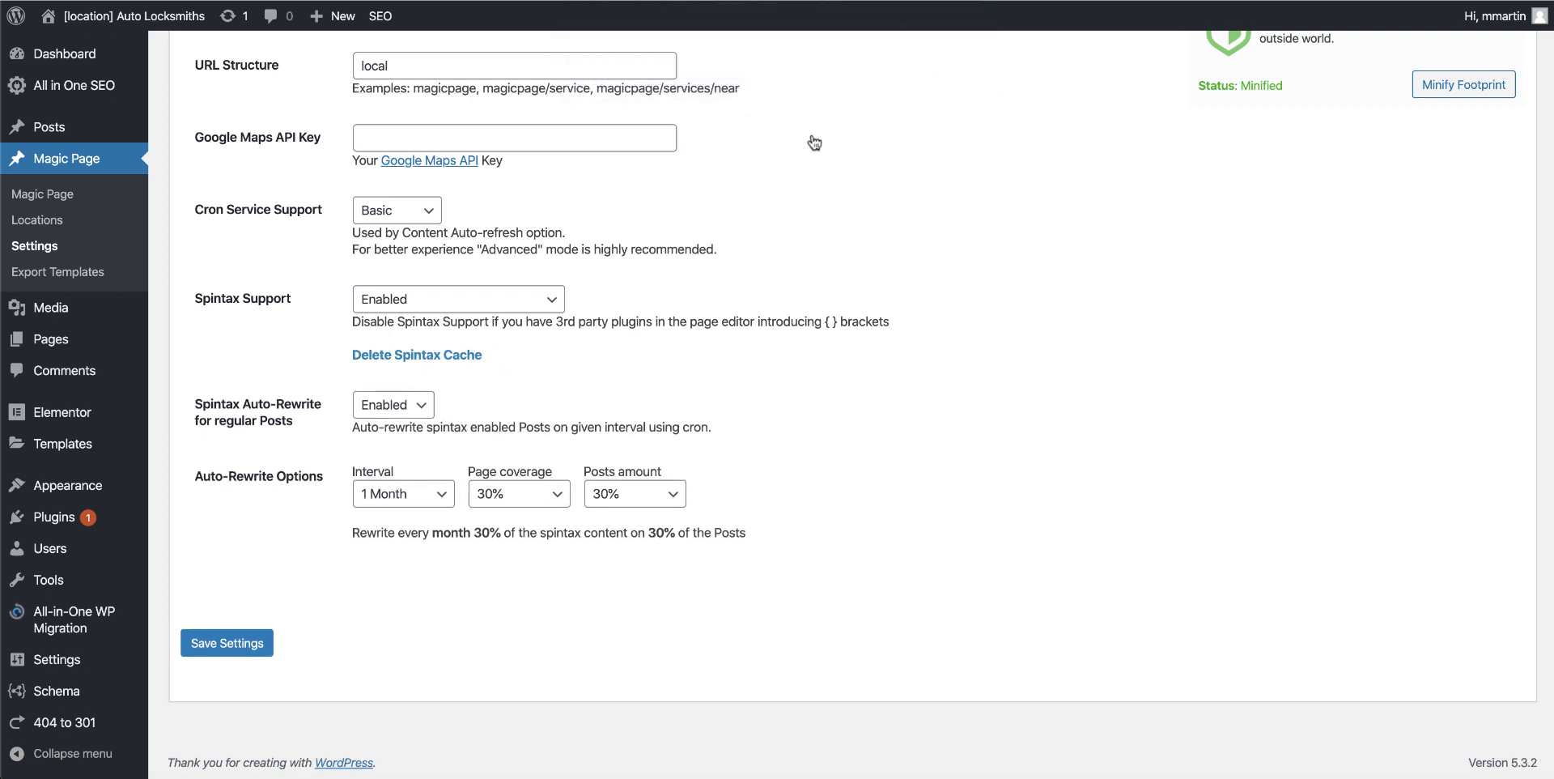
{"action": "left_click", "coordinate": [215, 645]}
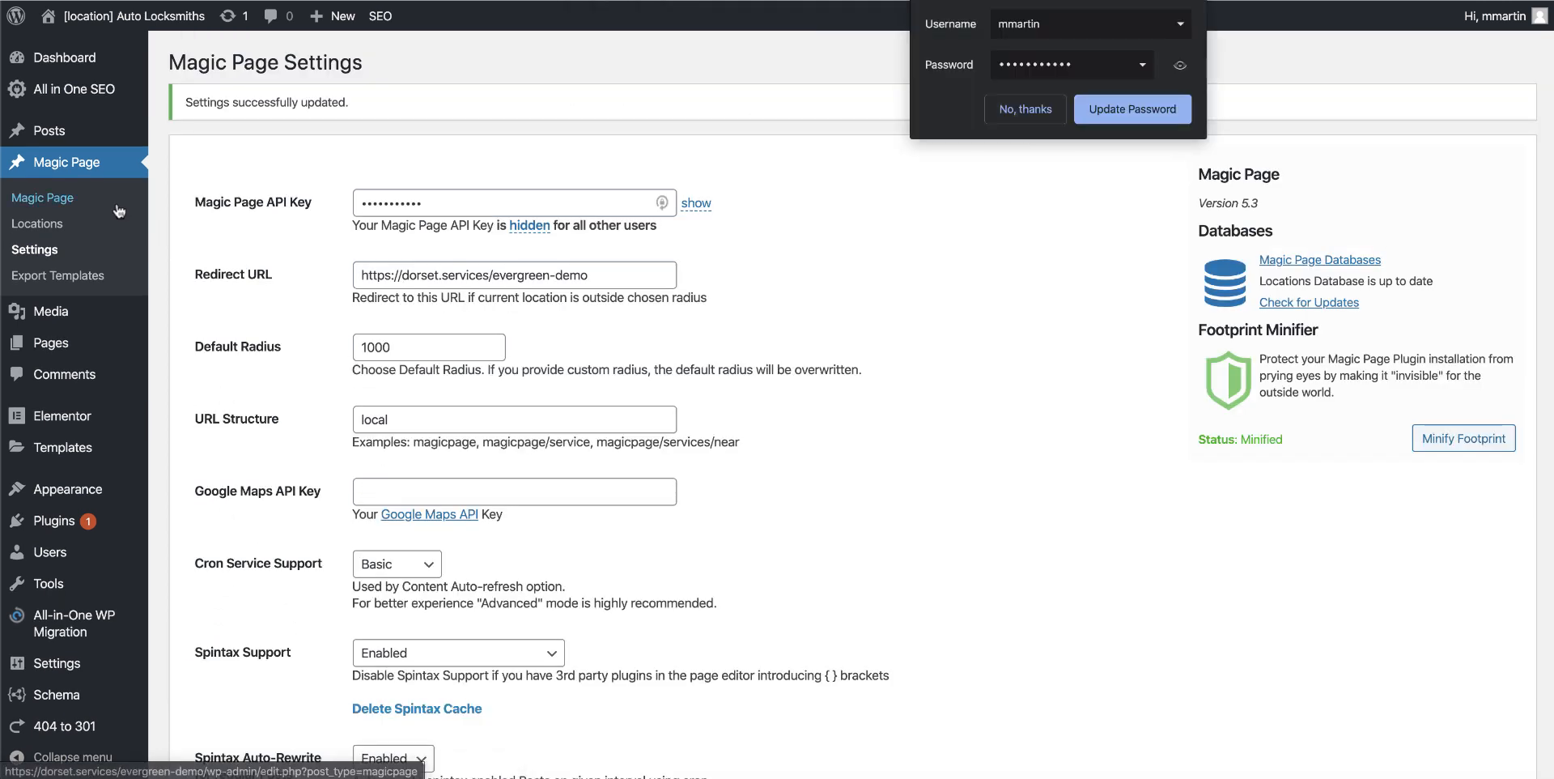
{"action": "left_click", "coordinate": [1188, 1]}
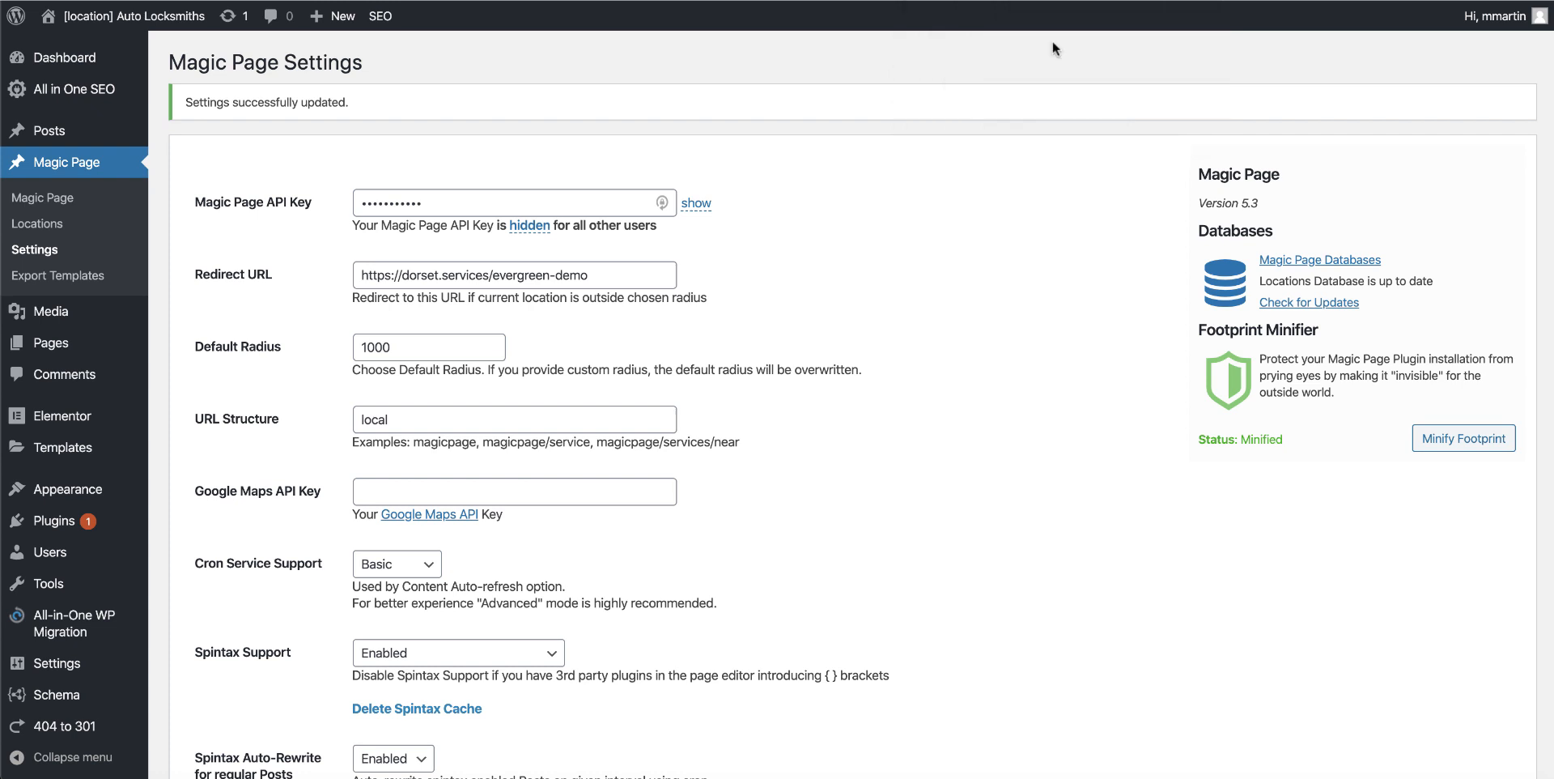
View the London Magic Page again and examine its regenerated spintax text, nearby-city links and Locked Out of Car link
{"action": "left_click", "coordinate": [50, 207]}
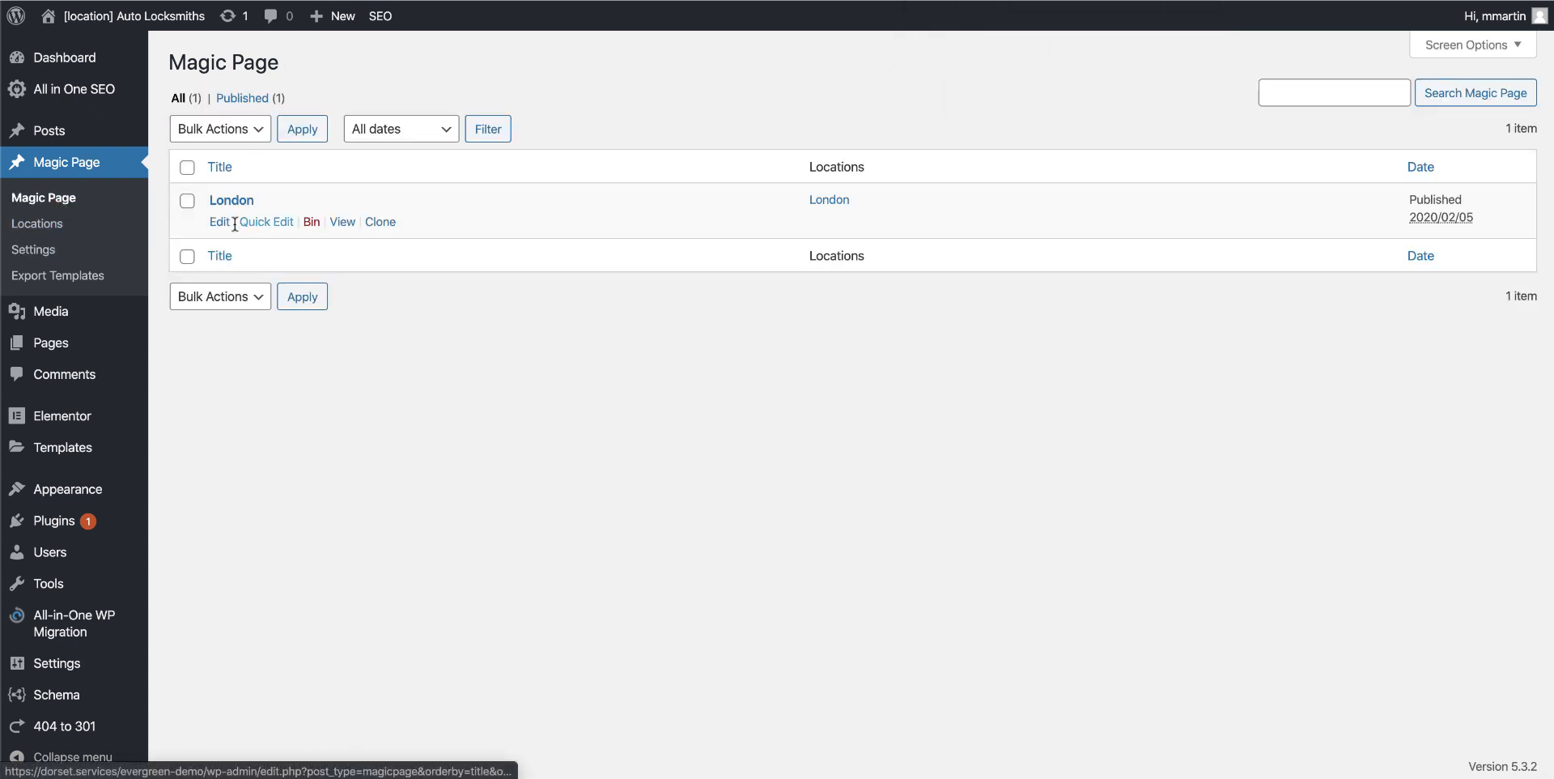
{"action": "left_click", "coordinate": [340, 224]}
{"action": "scroll", "coordinate": [692, 354], "scroll_direction": "down", "scroll_amount": 15}
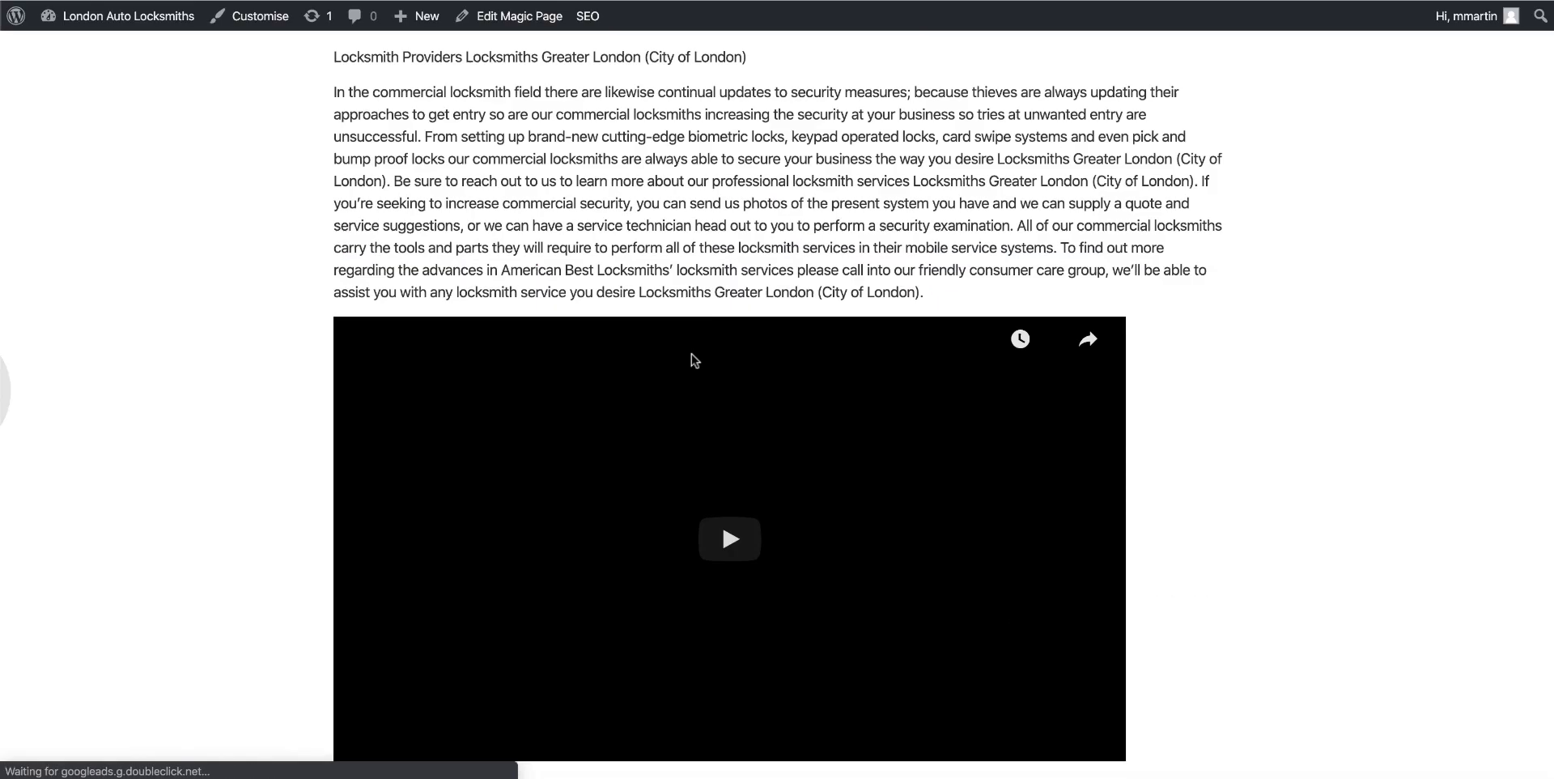
{"action": "scroll", "coordinate": [692, 354], "scroll_direction": "down", "scroll_amount": 4}
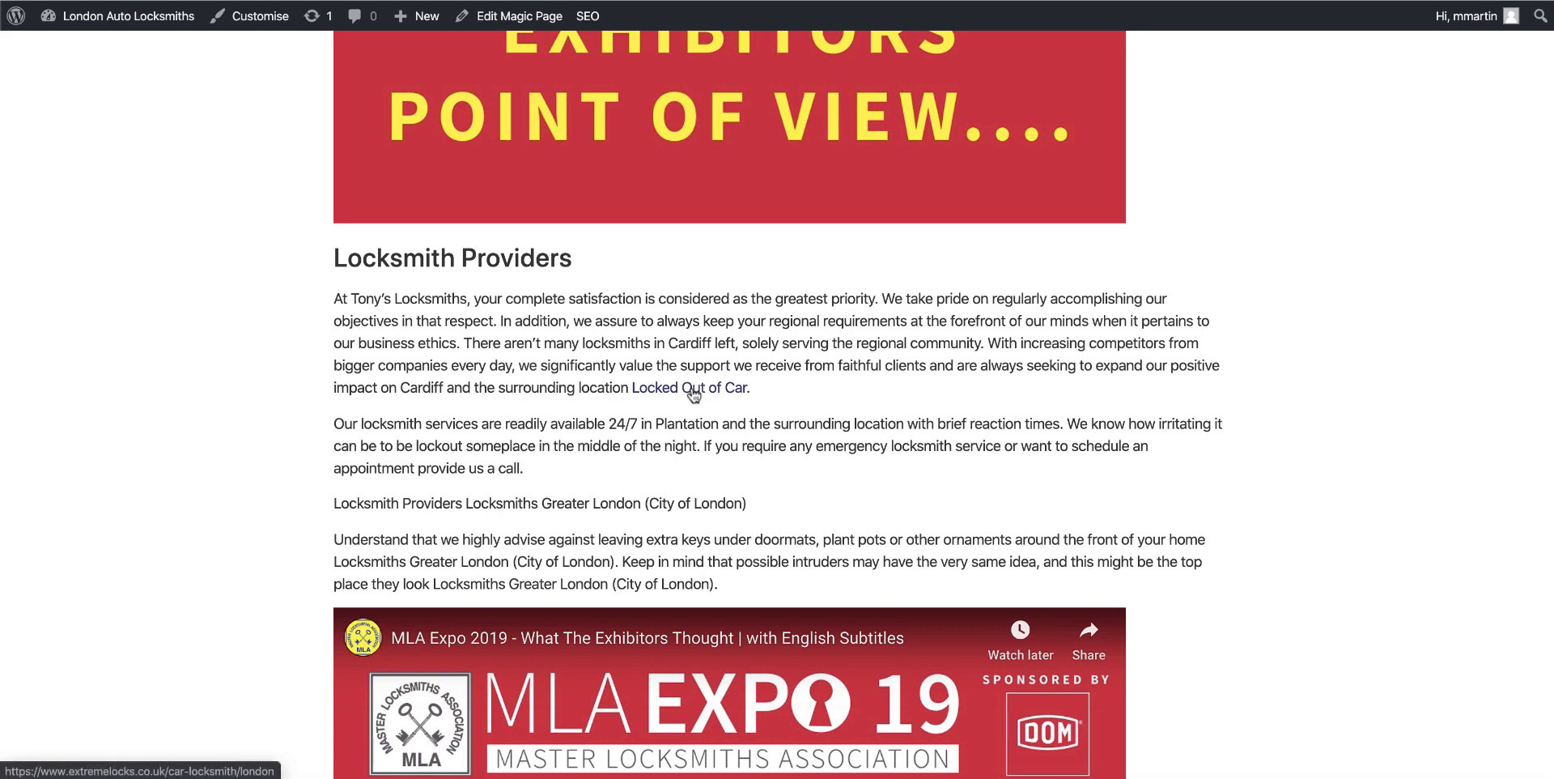
{"action": "scroll", "coordinate": [701, 393], "scroll_direction": "down", "scroll_amount": 1}
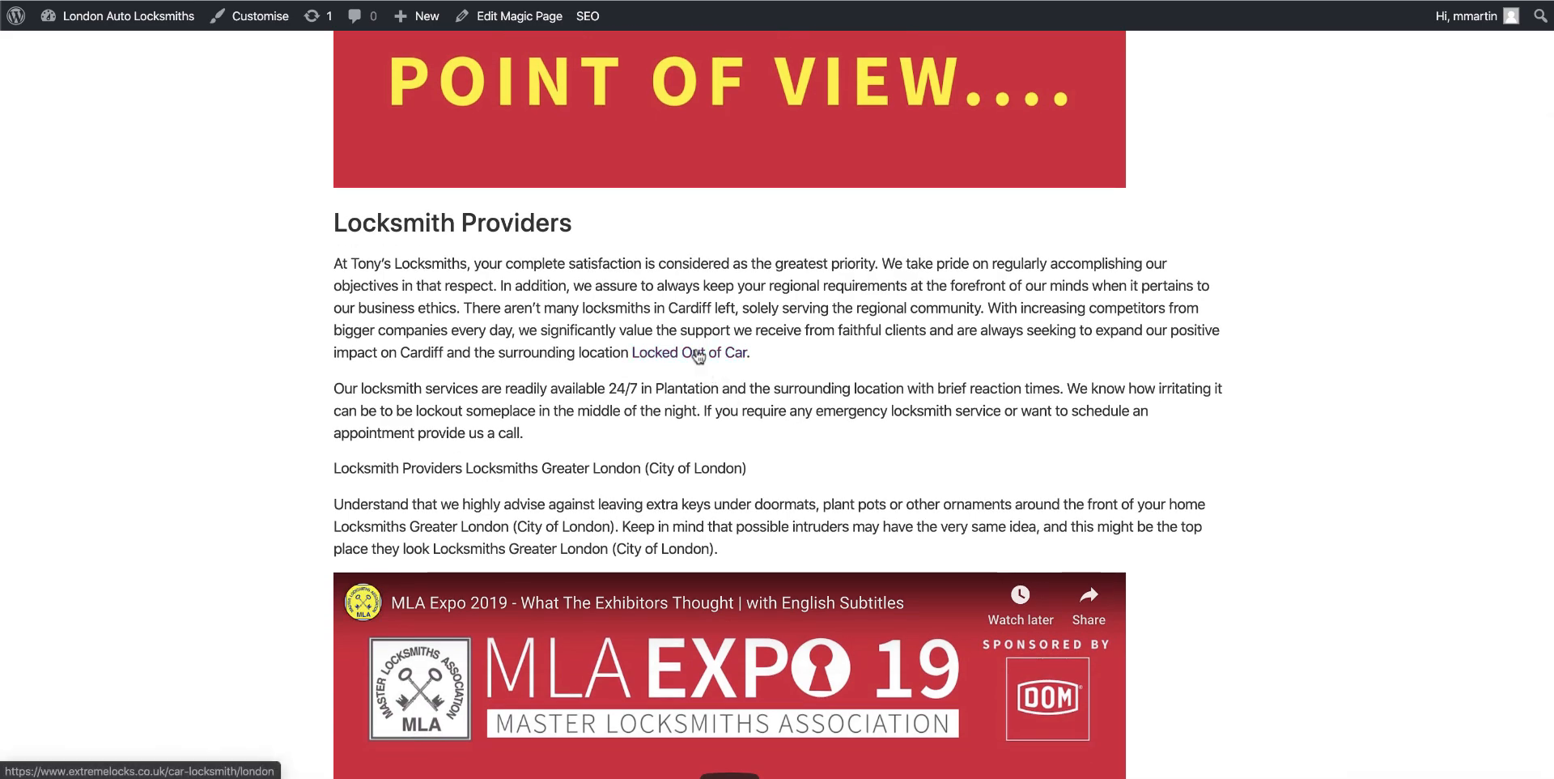
{"action": "scroll", "coordinate": [698, 356], "scroll_direction": "down", "scroll_amount": 2}
{"action": "scroll", "coordinate": [696, 347], "scroll_direction": "up", "scroll_amount": 20}
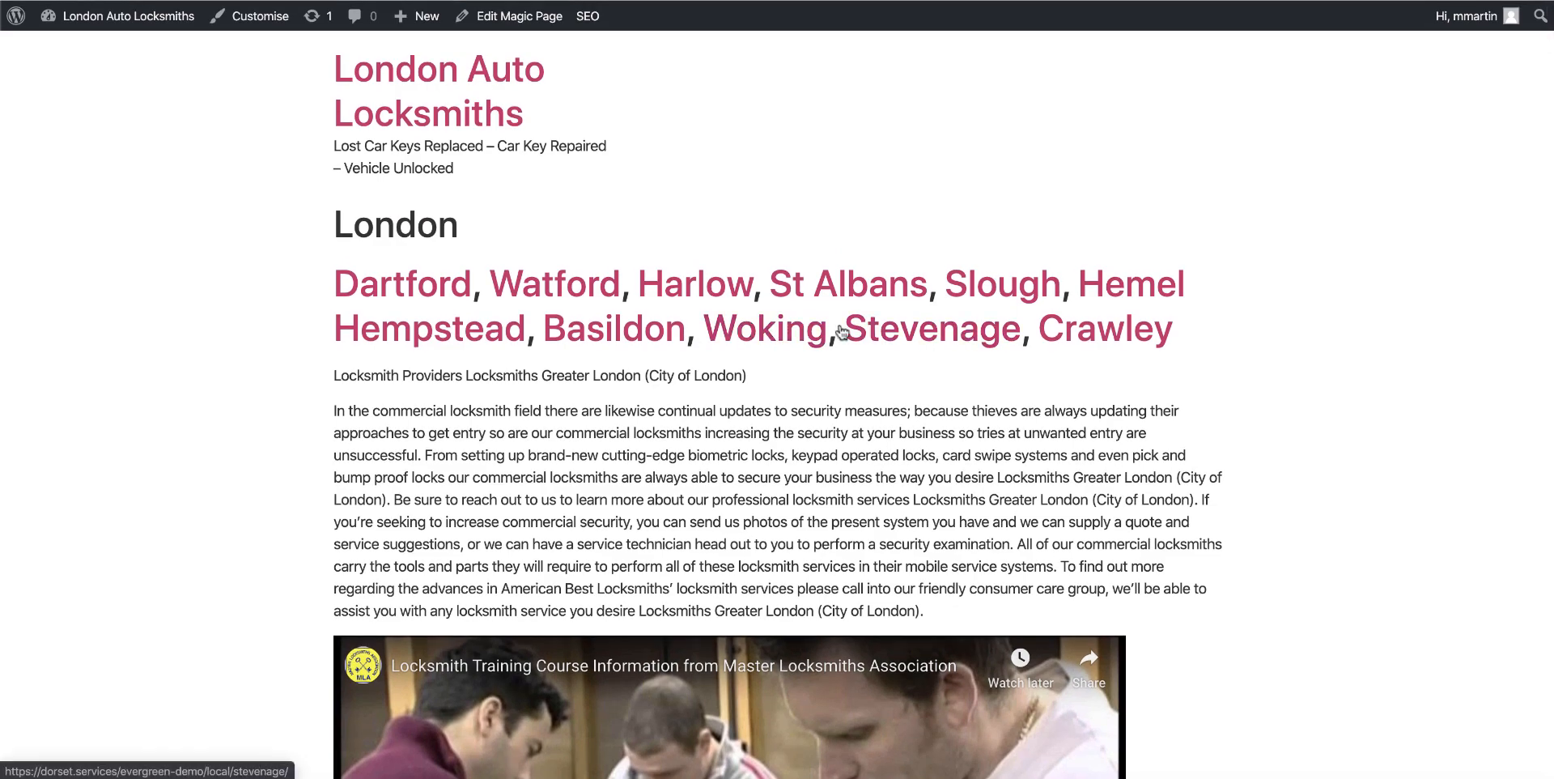
Open the Woking location page, check where its Locksmiths Woking link leads, and return to the article
{"action": "left_click", "coordinate": [778, 335]}
{"action": "scroll", "coordinate": [955, 524], "scroll_direction": "down", "scroll_amount": 15}
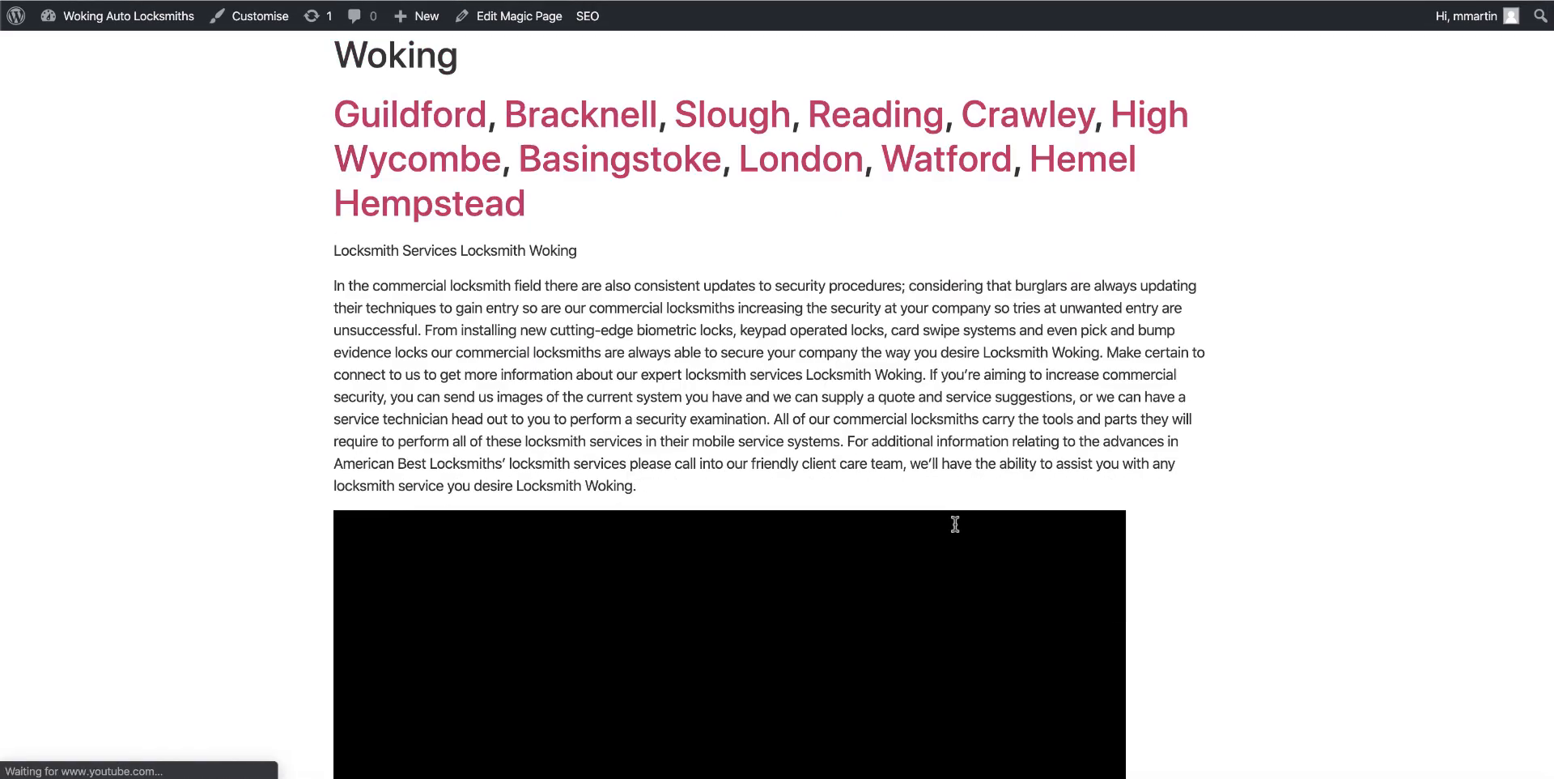
{"action": "scroll", "coordinate": [955, 524], "scroll_direction": "down", "scroll_amount": 5}
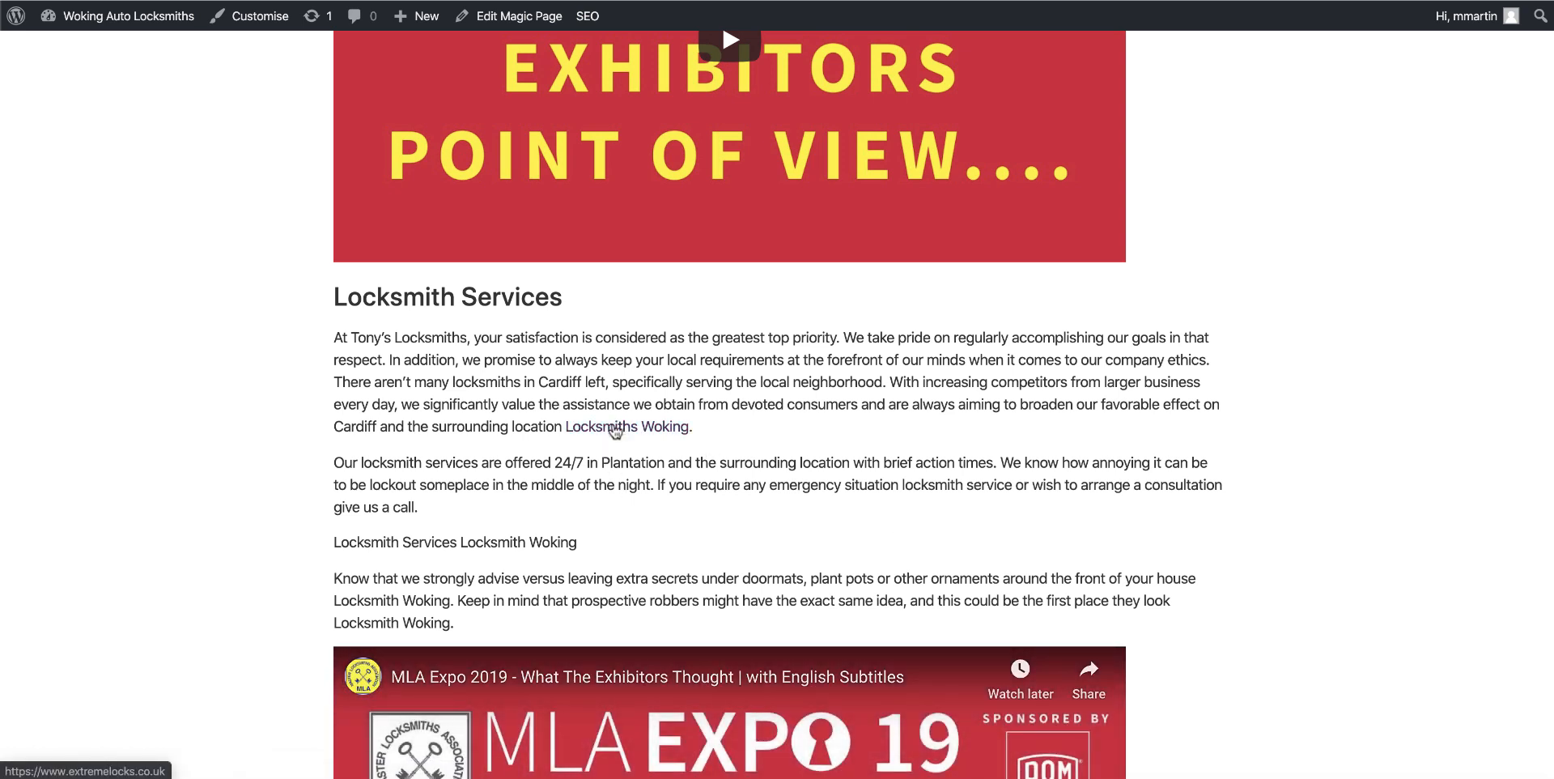
{"action": "left_click", "coordinate": [615, 429]}
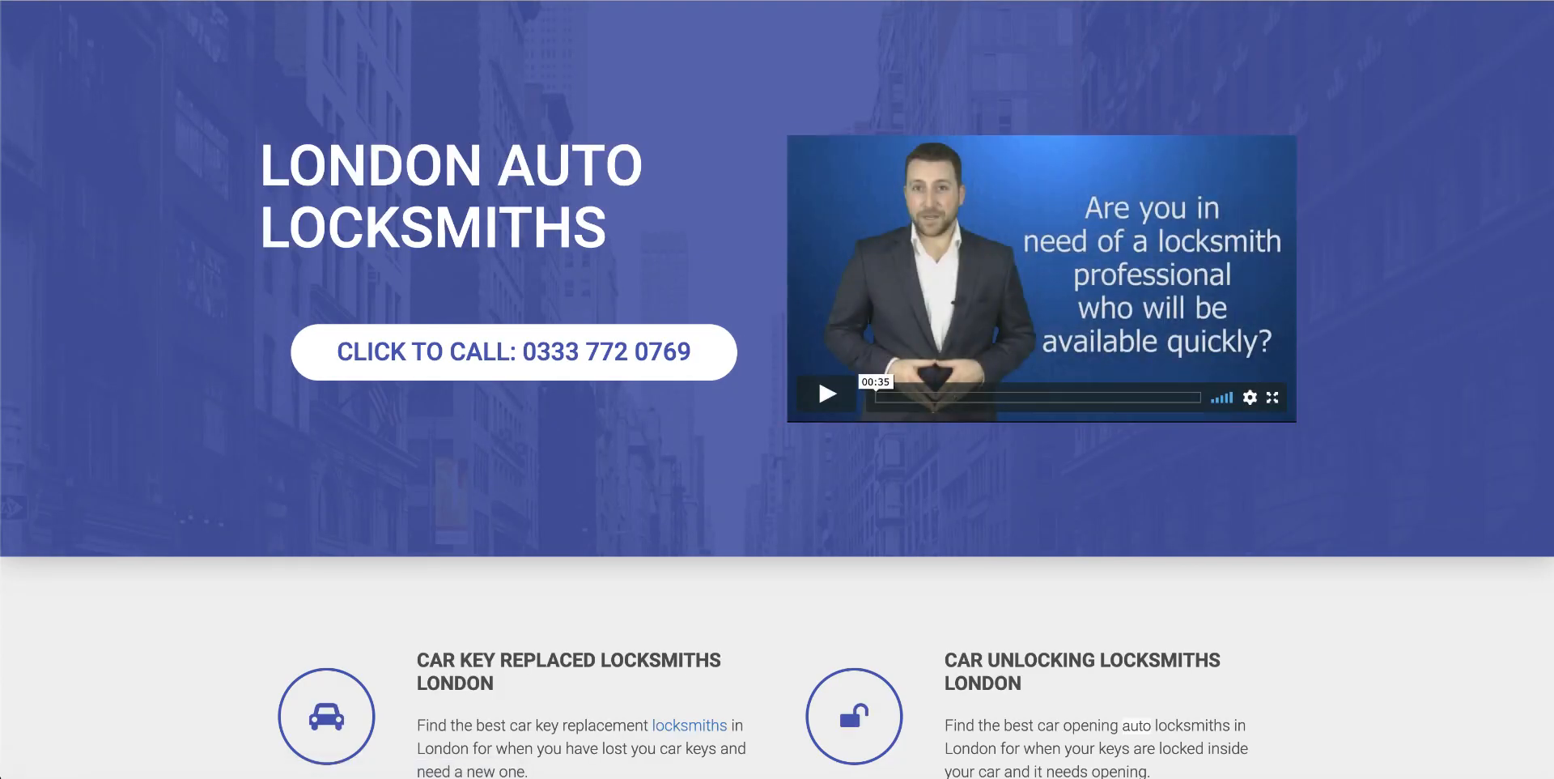
{"action": "key", "text": "super+Left"}
Examine the full Woking article for its respun wording, location headings, embedded videos and contextual links
{"action": "scroll", "coordinate": [858, 289], "scroll_direction": "down", "scroll_amount": 10}
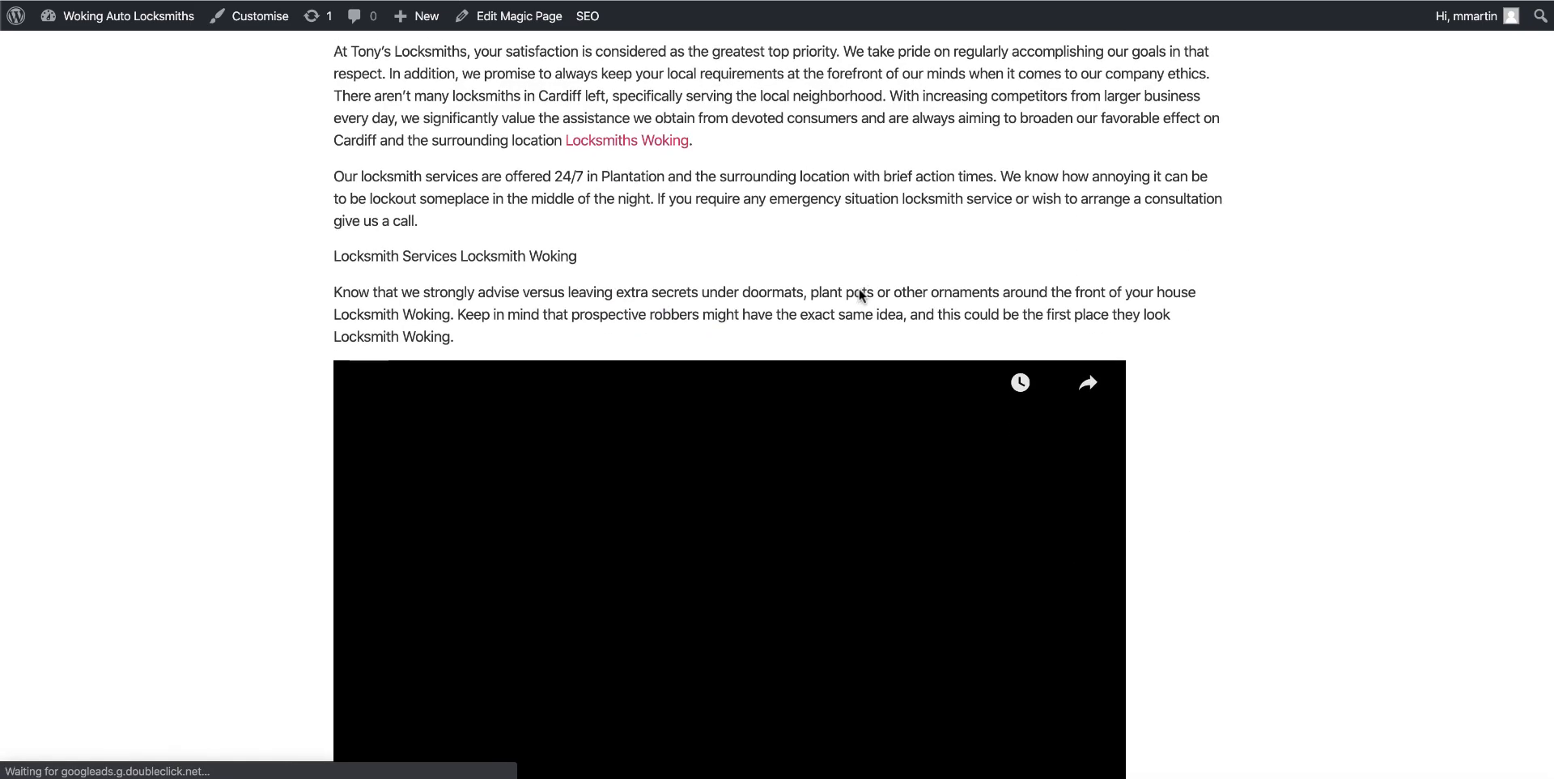
{"action": "scroll", "coordinate": [861, 293], "scroll_direction": "down", "scroll_amount": 5}
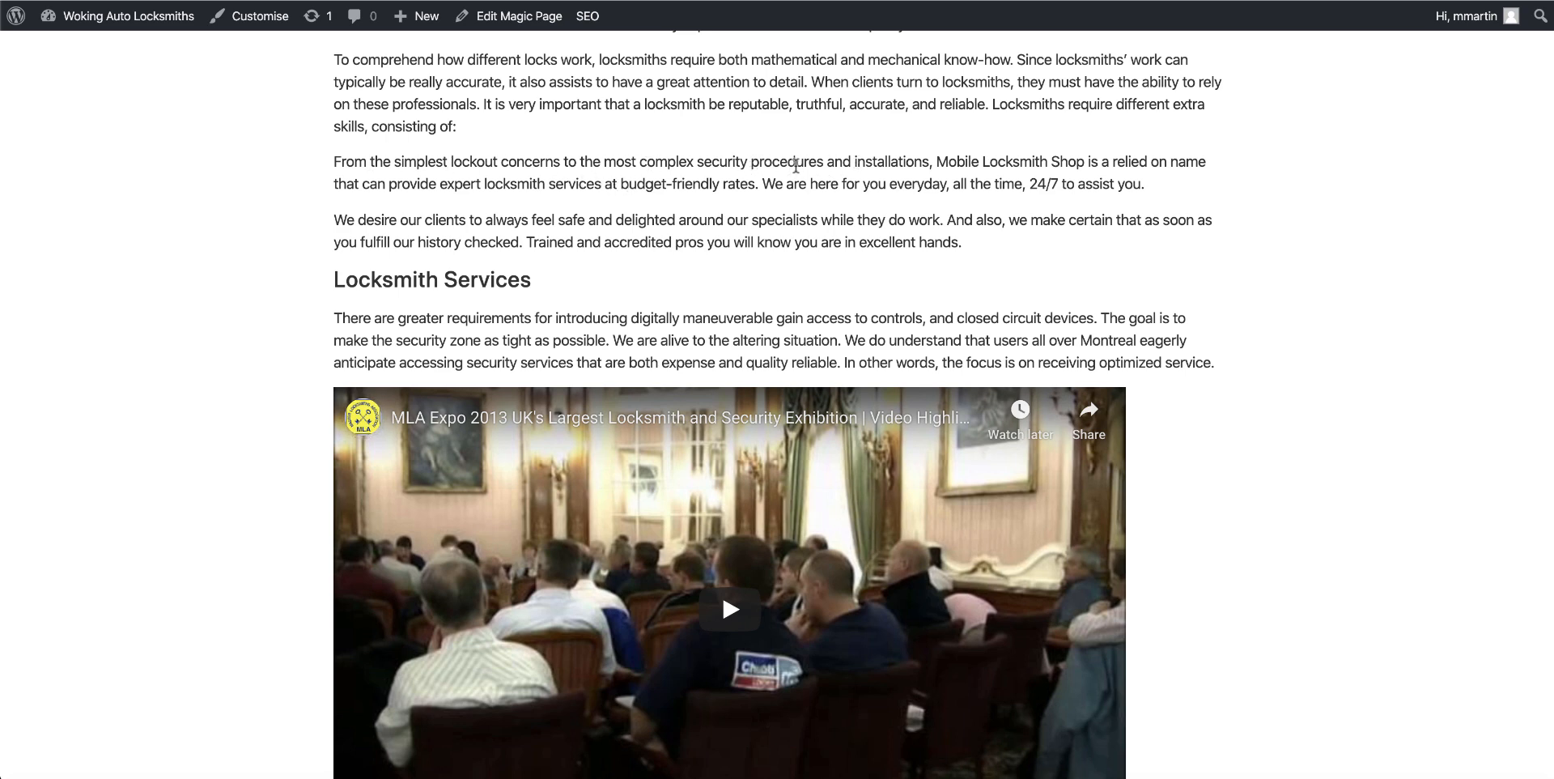
{"action": "scroll", "coordinate": [906, 173], "scroll_direction": "up", "scroll_amount": 10}
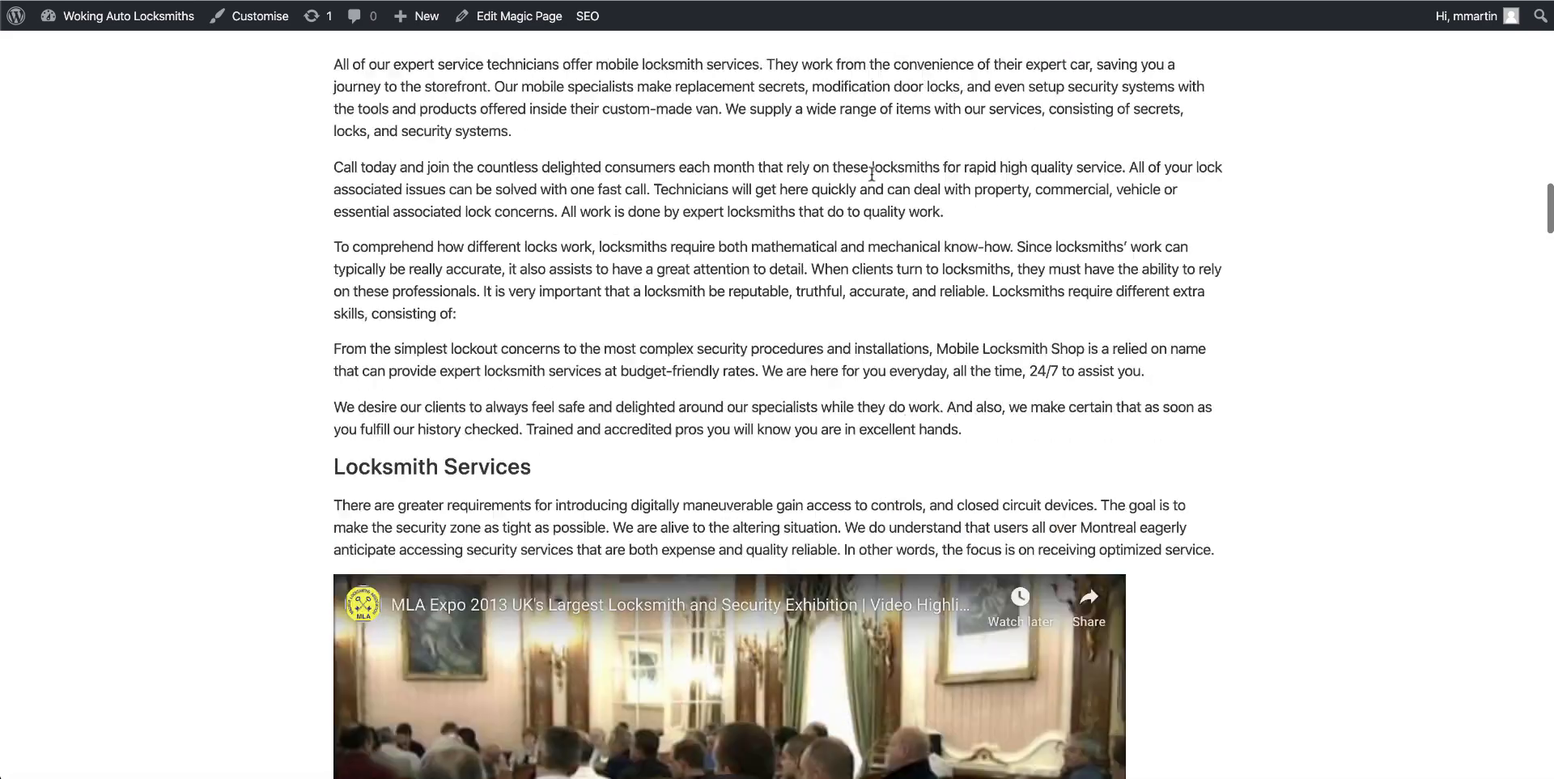
{"action": "scroll", "coordinate": [872, 174], "scroll_direction": "up", "scroll_amount": 10}
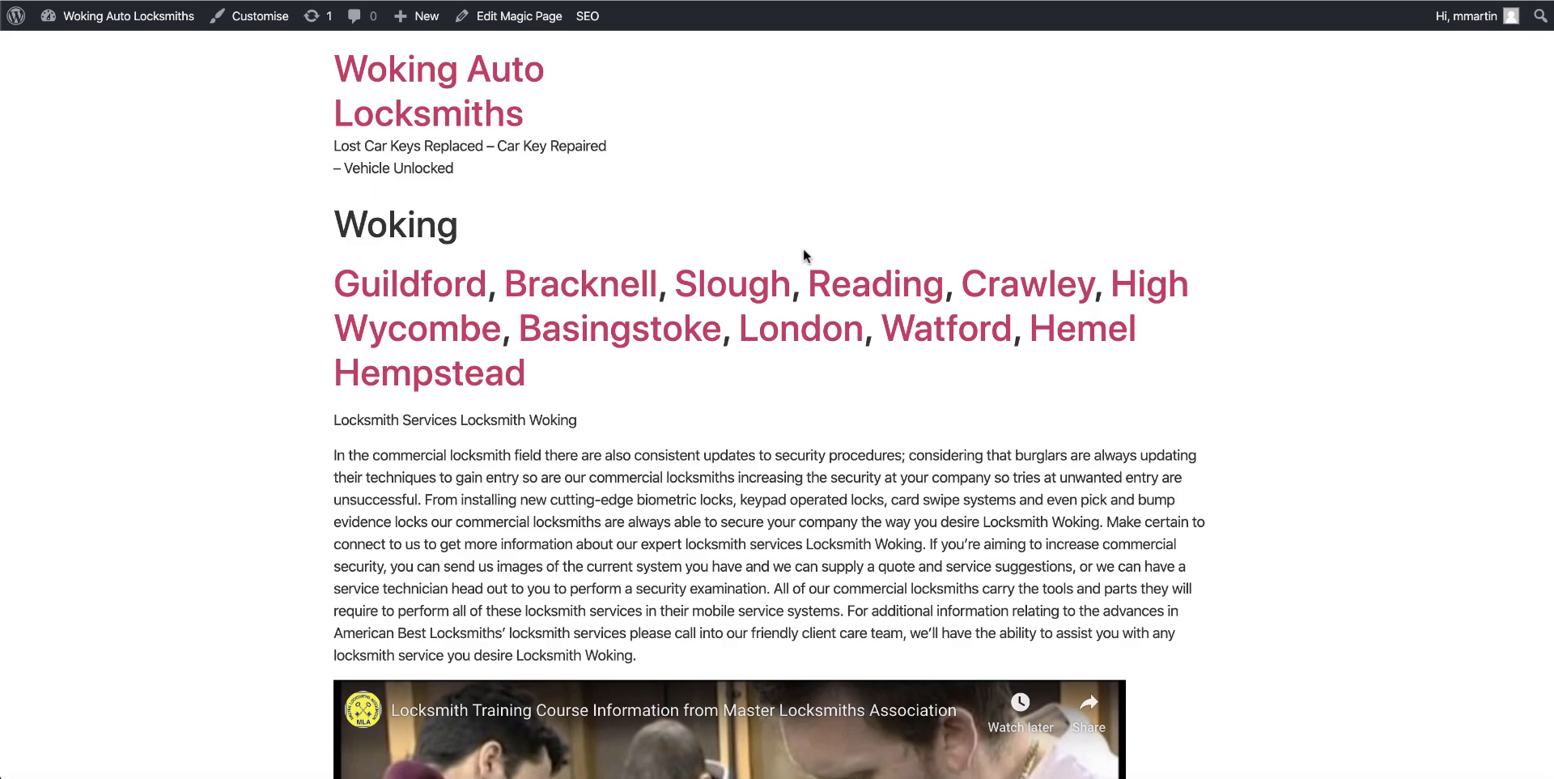
{"action": "scroll", "coordinate": [676, 284], "scroll_direction": "down", "scroll_amount": 10}
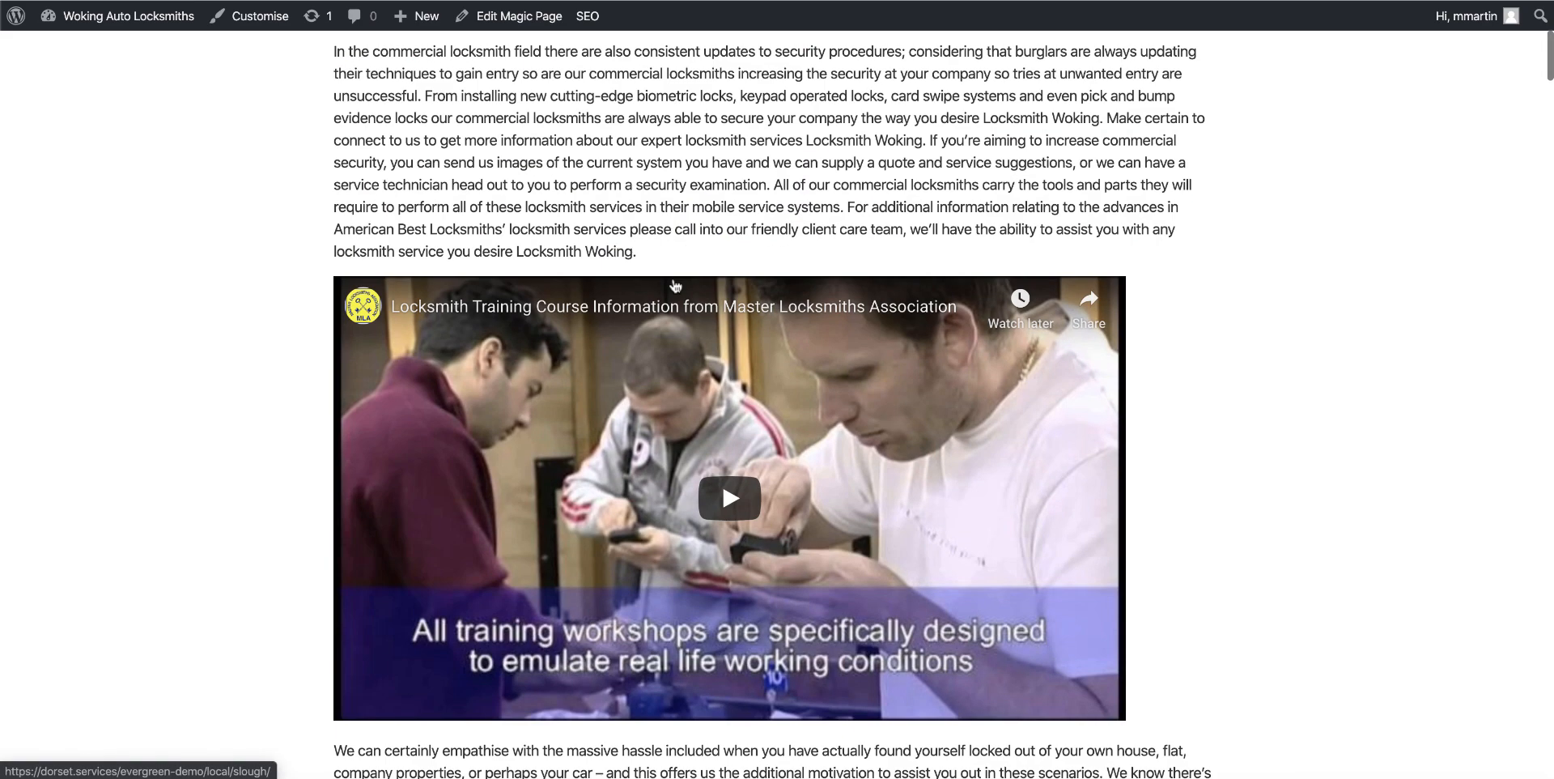
{"action": "scroll", "coordinate": [673, 277], "scroll_direction": "down", "scroll_amount": 20}
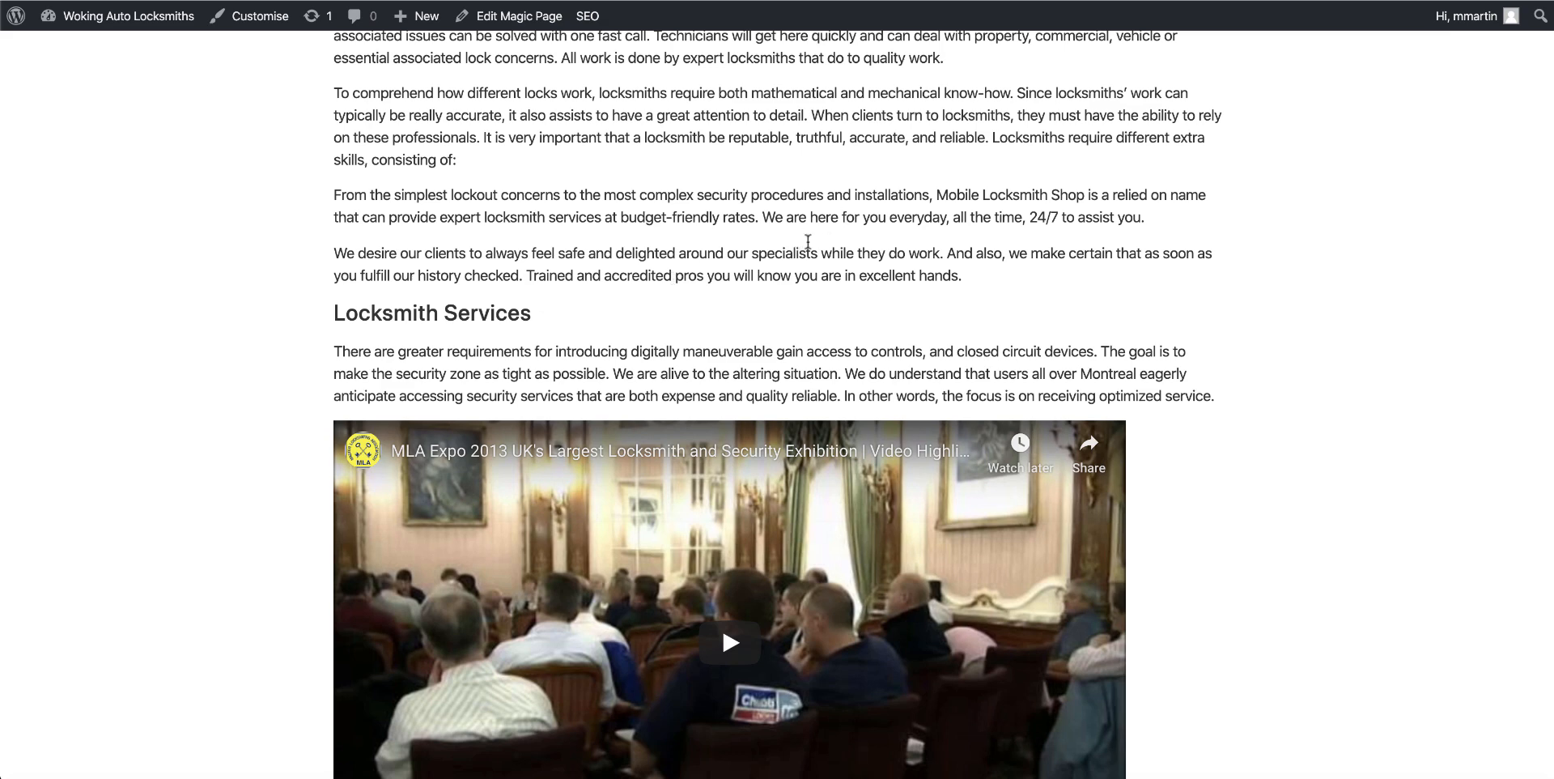
{"action": "scroll", "coordinate": [926, 246], "scroll_direction": "down", "scroll_amount": 5}
{"action": "scroll", "coordinate": [925, 245], "scroll_direction": "down", "scroll_amount": 10}
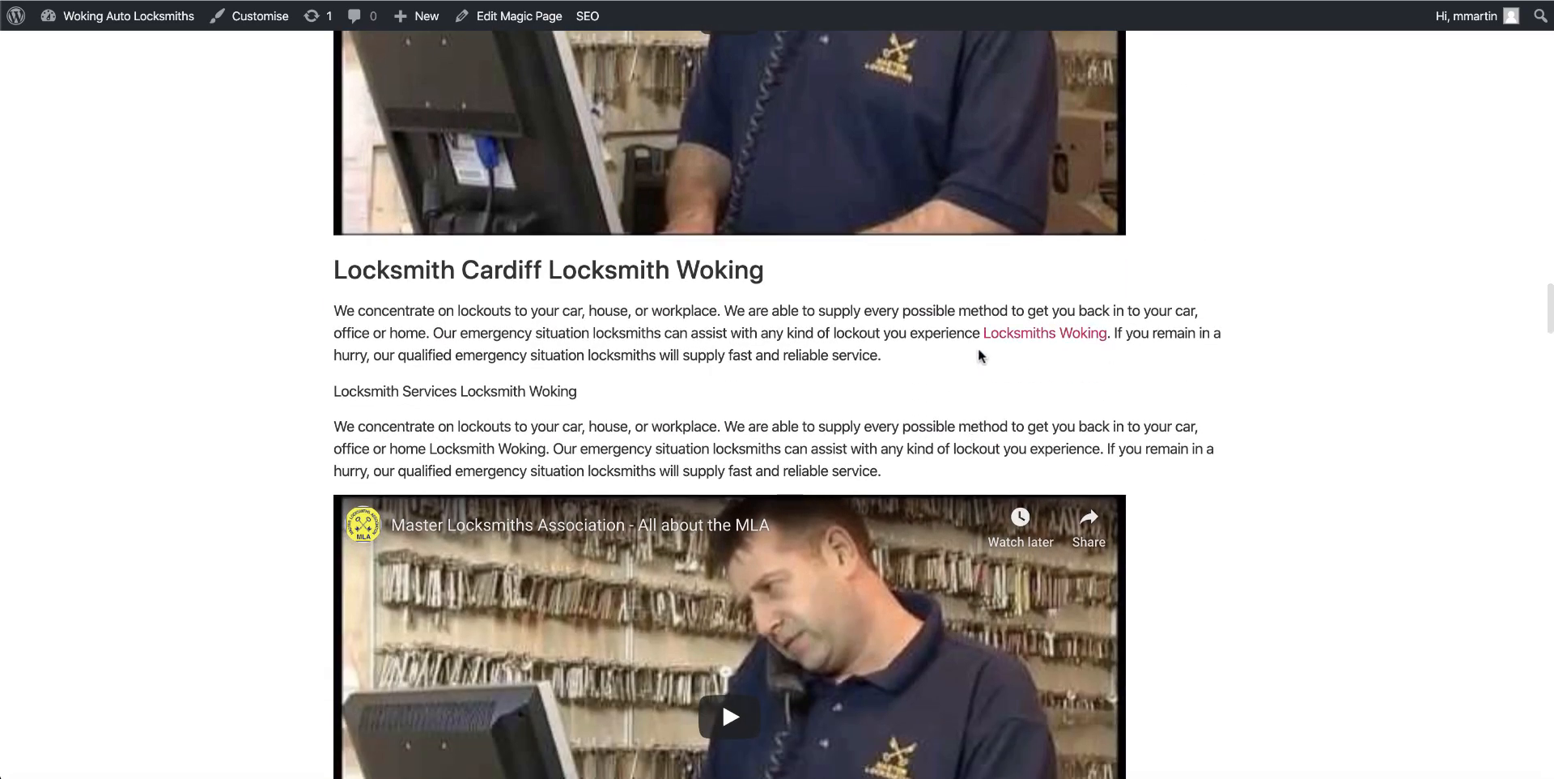
{"action": "scroll", "coordinate": [978, 350], "scroll_direction": "up", "scroll_amount": 10}
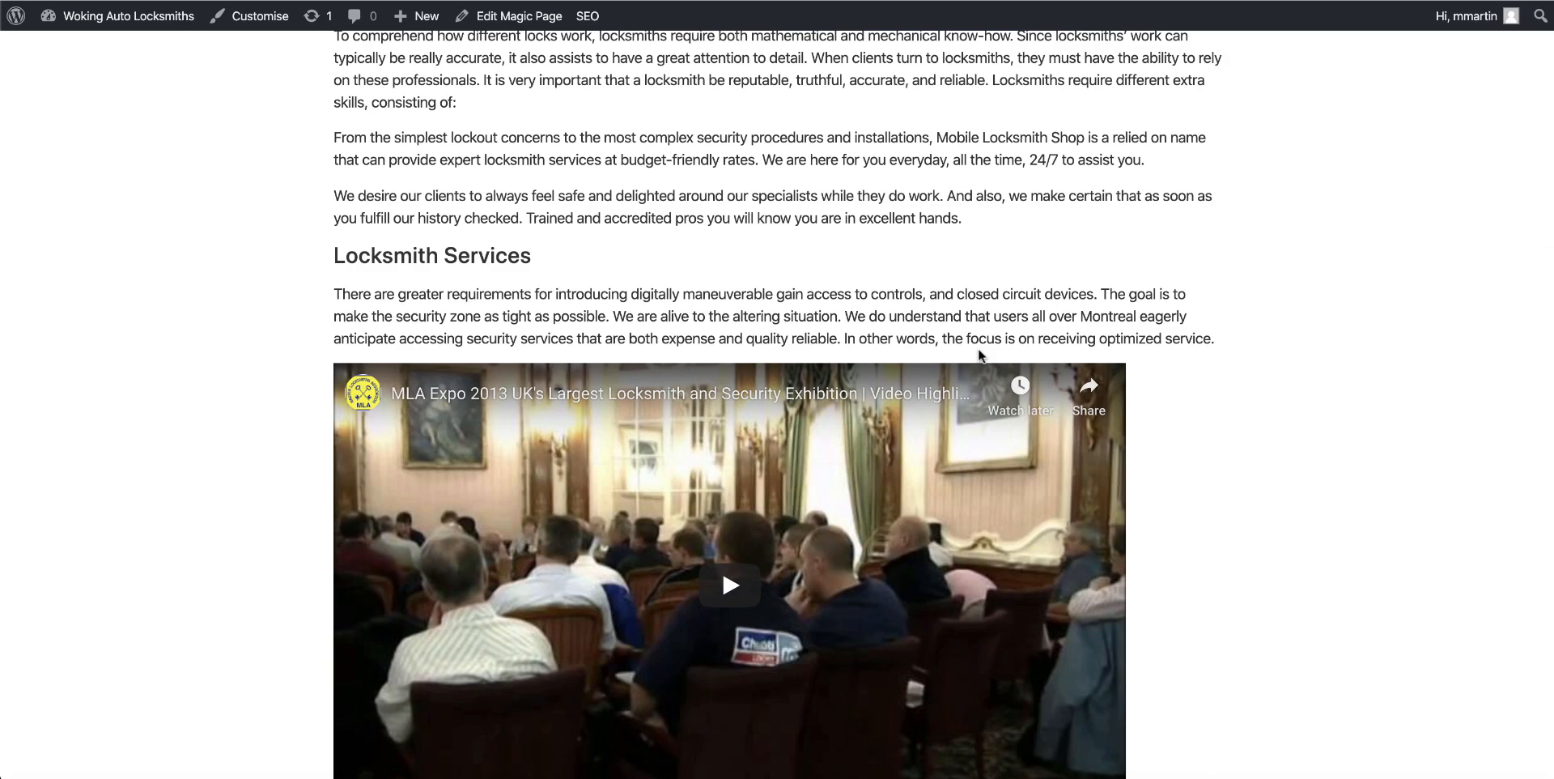
{"action": "scroll", "coordinate": [762, 128], "scroll_direction": "up", "scroll_amount": 20}
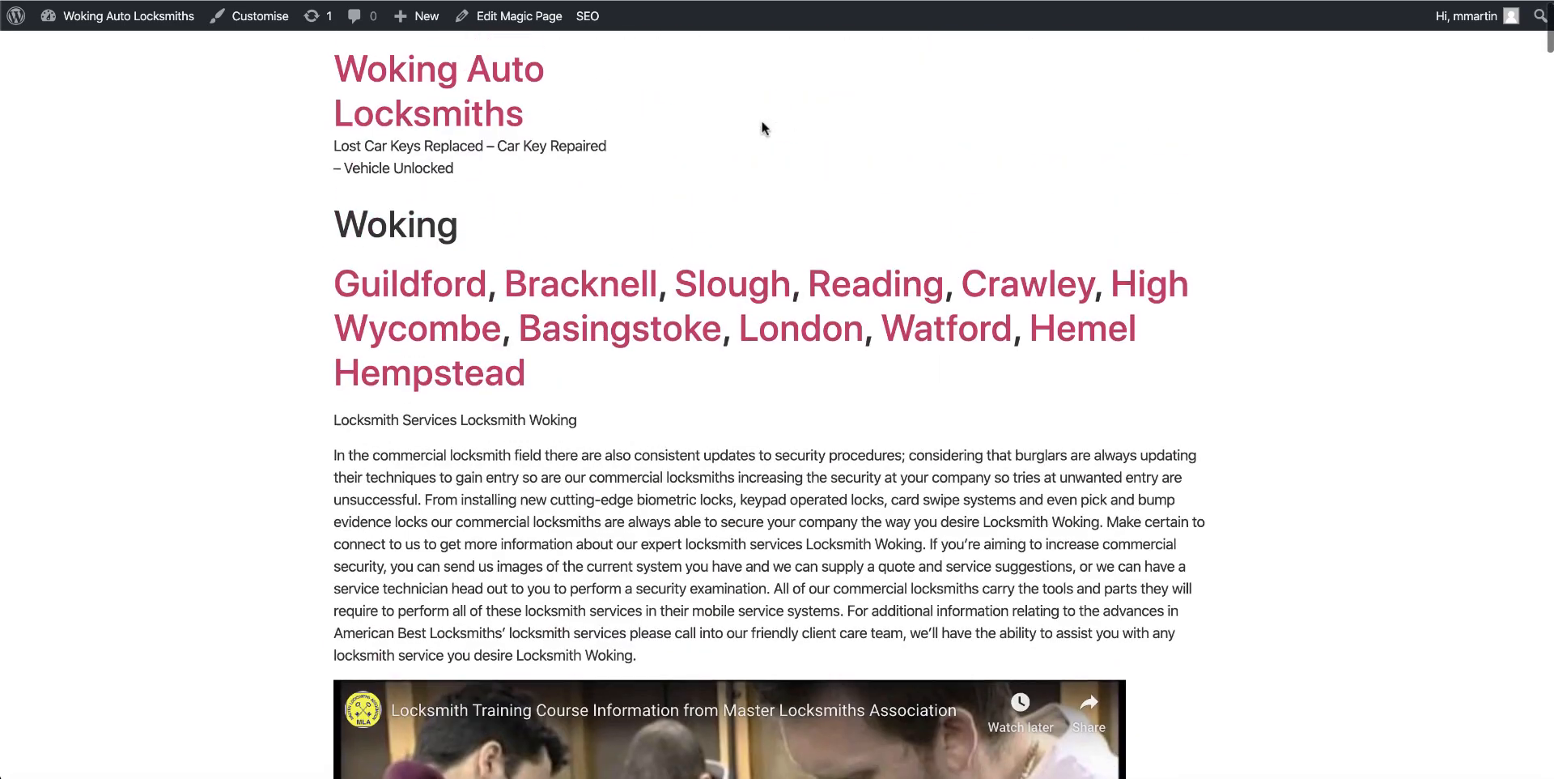